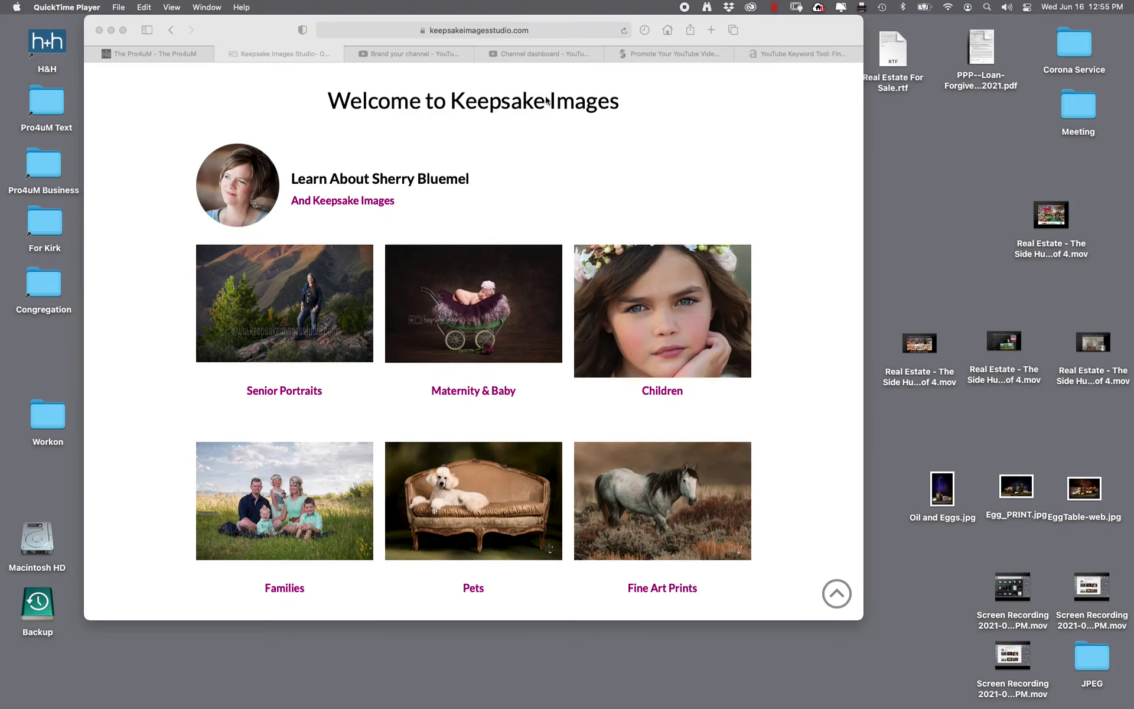
Step: Minimize the Safari window showing the Keepsake Images studio site to reveal the desktop
left_click(112, 30)
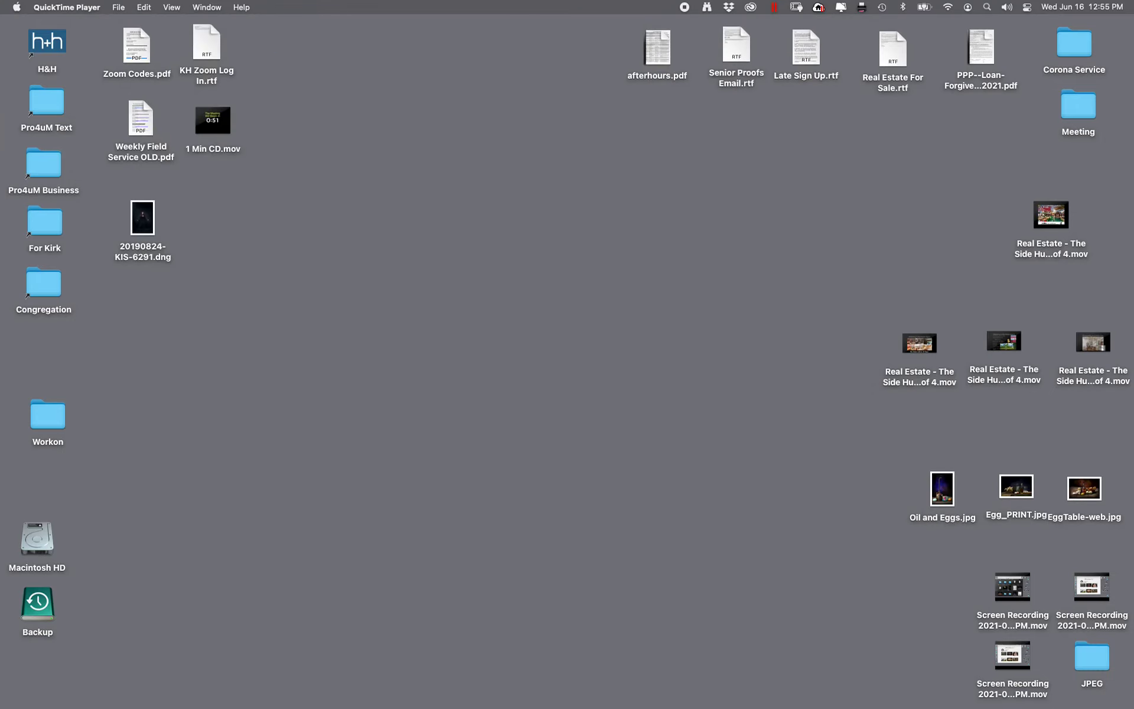
Step: Maximize Bridge and open 20190824-KIS-6291.dng in Camera Raw, showing its presets
key("super+Tab")
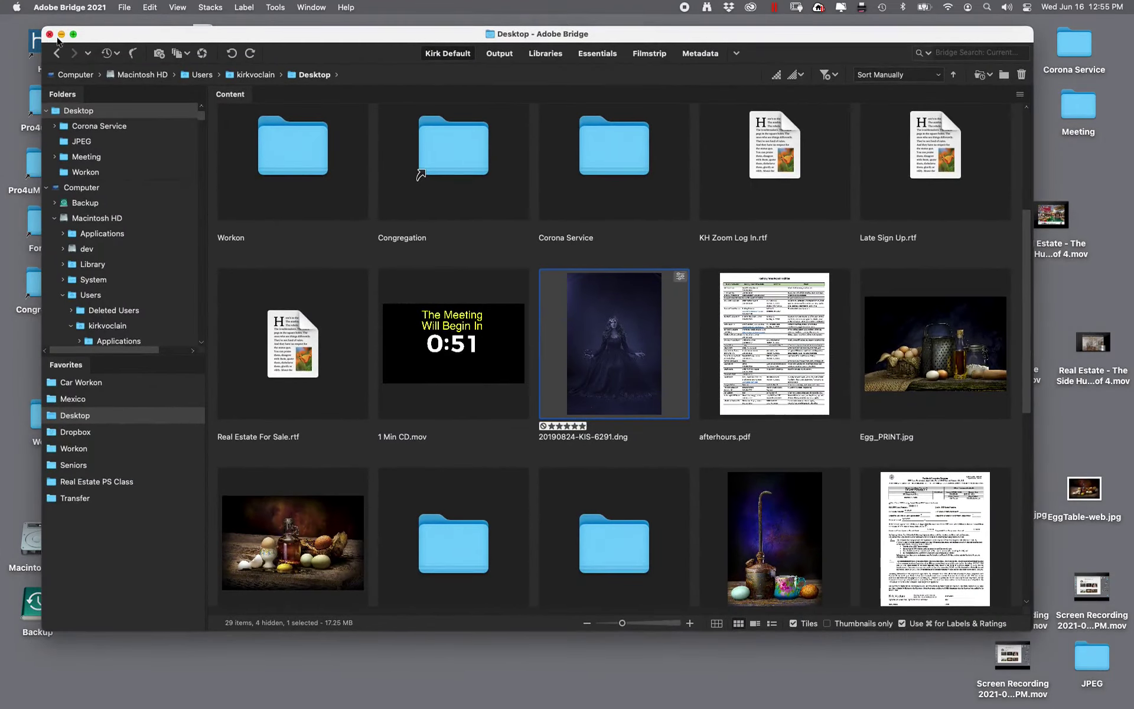
left_click(74, 34)
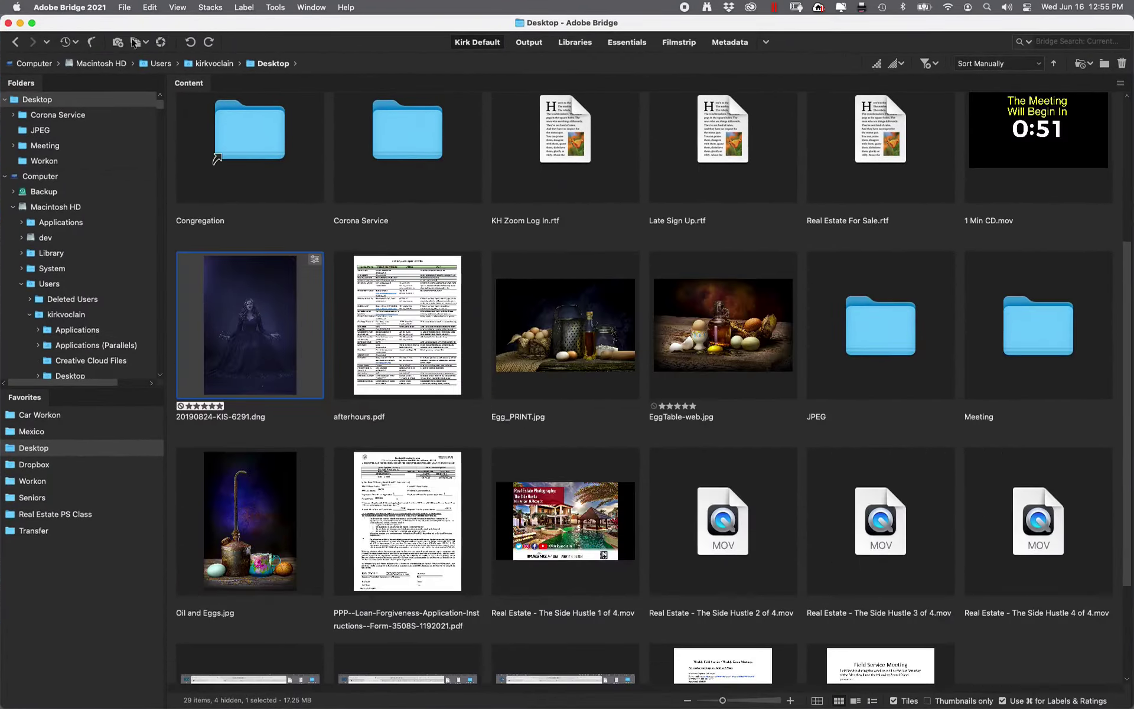
double_click(267, 357)
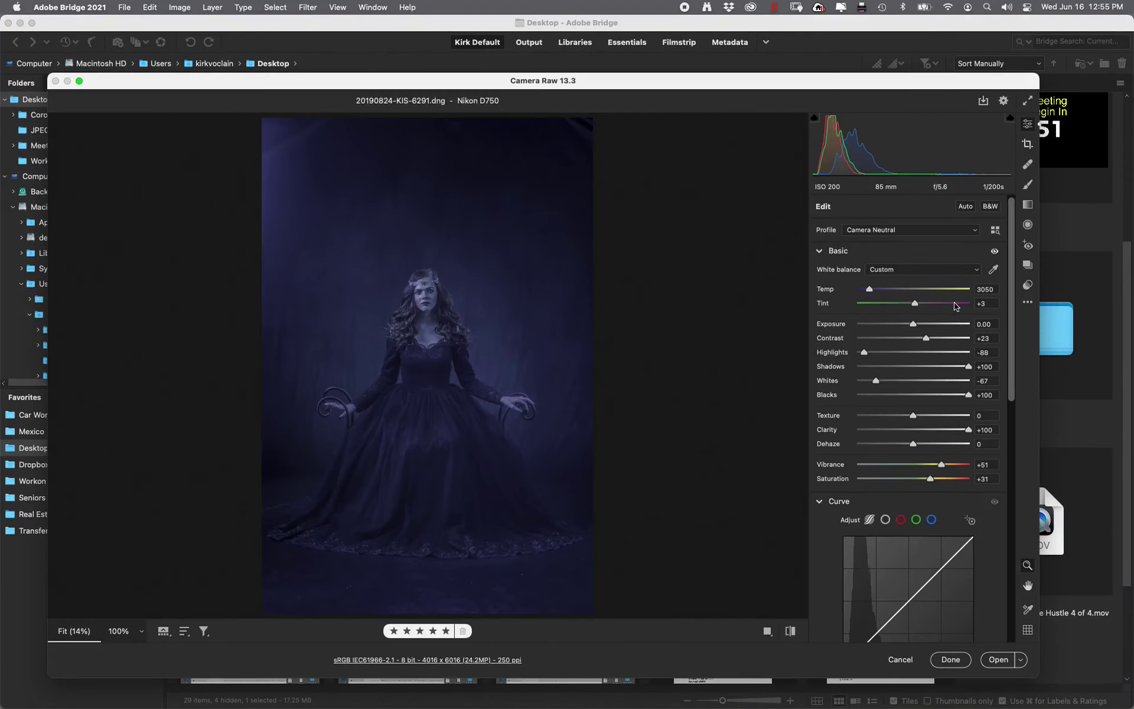
left_click(1029, 286)
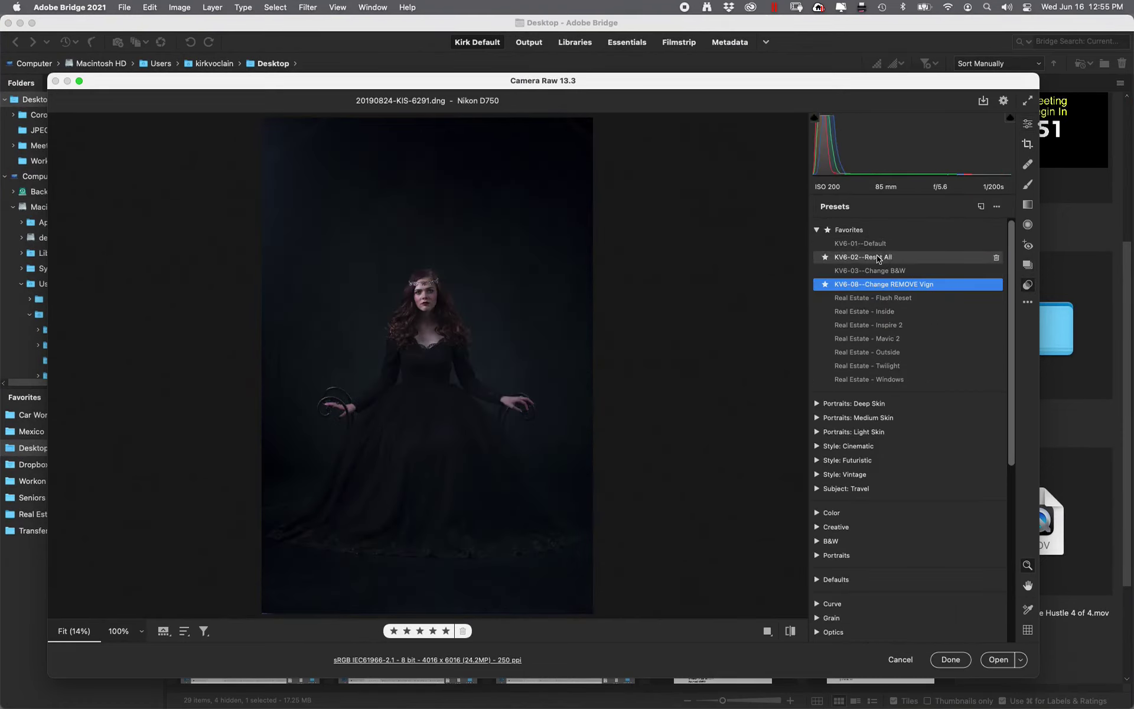
Step: Apply the KV6-02--Reset All preset, then KV6-01--Default, and return to the Edit sliders
left_click(876, 257)
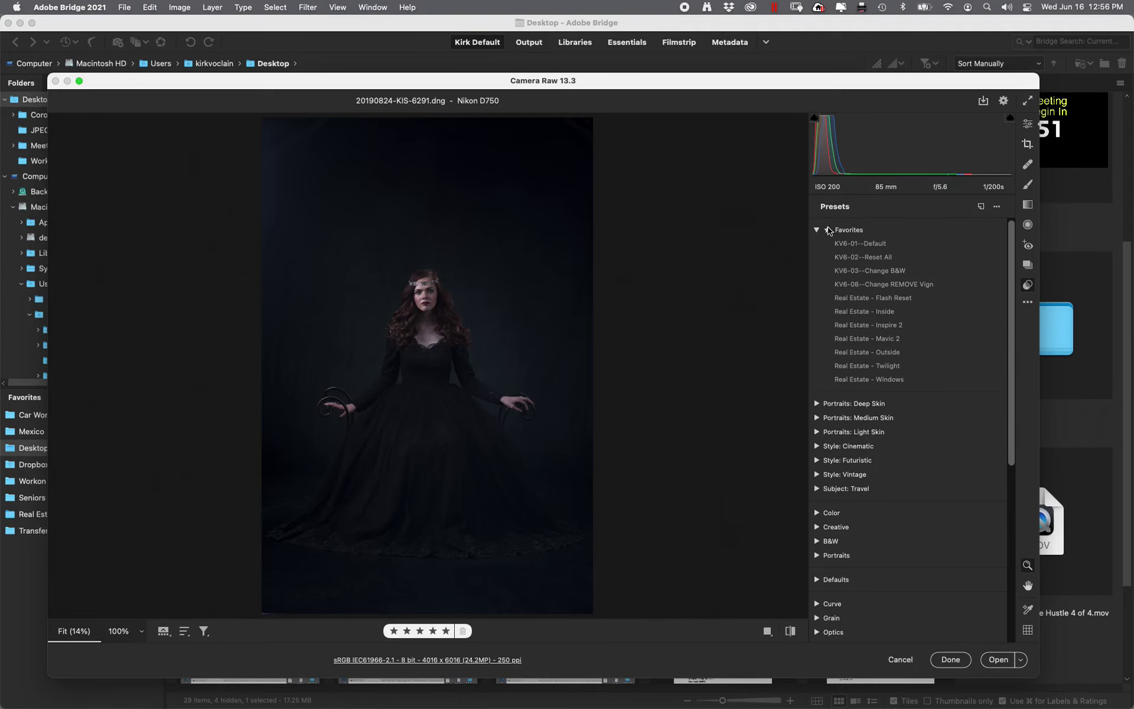
left_click(860, 243)
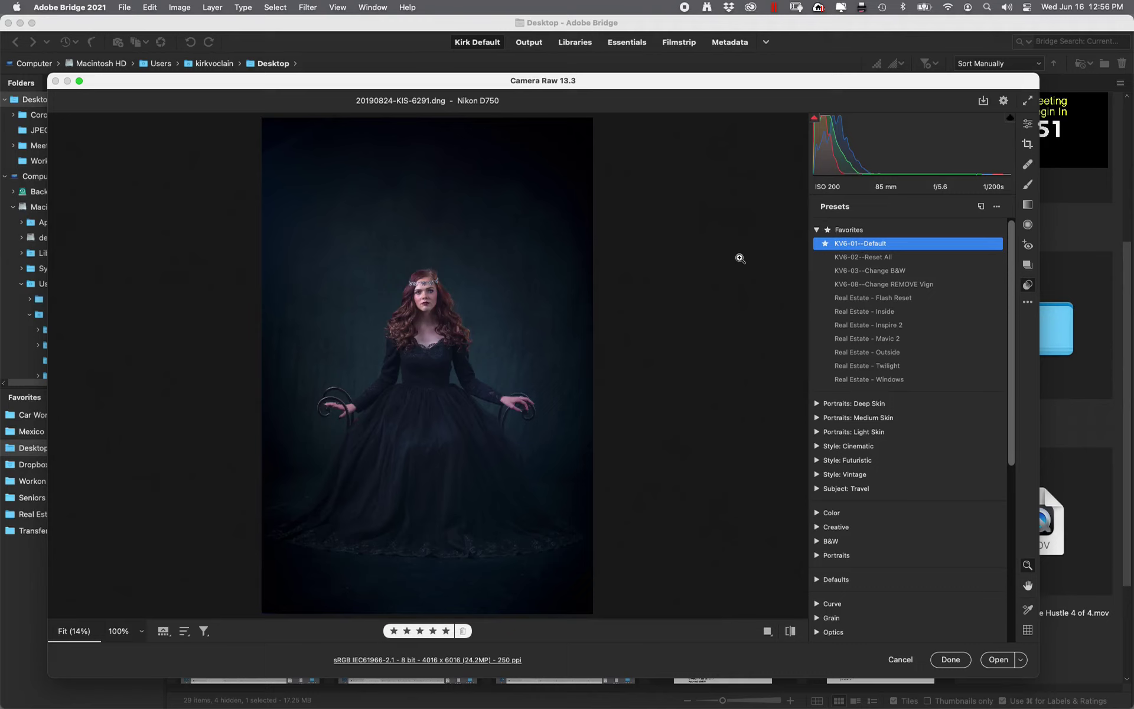
left_click(1028, 124)
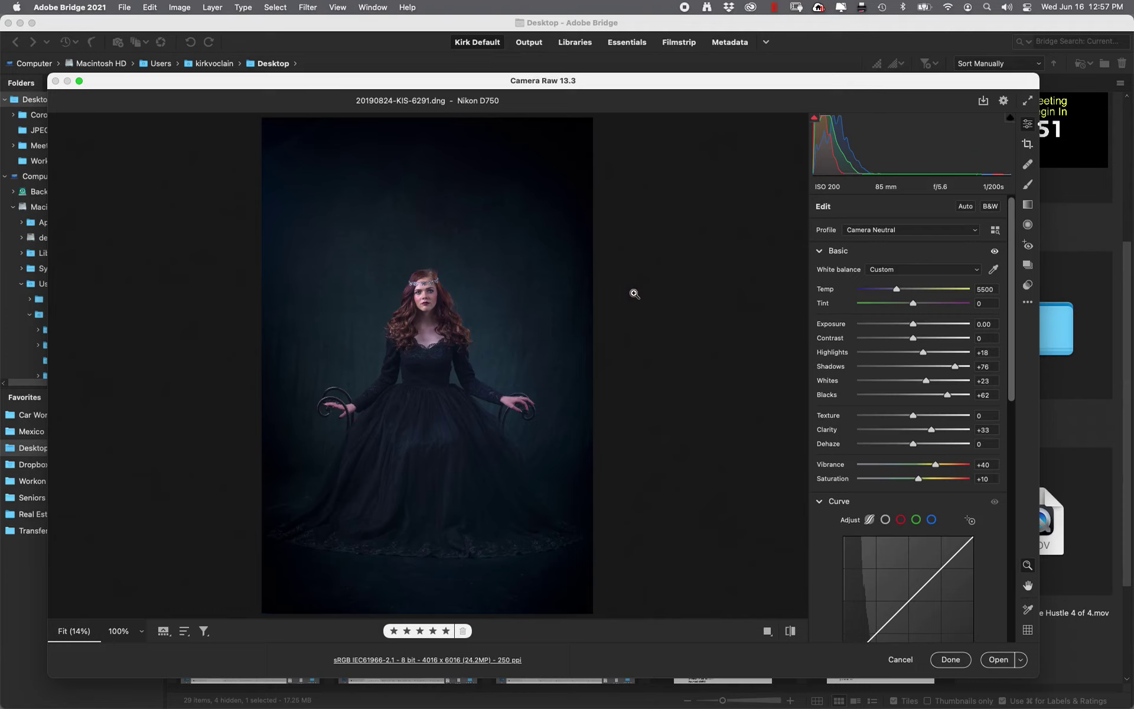
Step: Sample white balance from the backdrop, then fine-tune to Temp 7500 and Tint +9
left_click(994, 270)
left_click(497, 328)
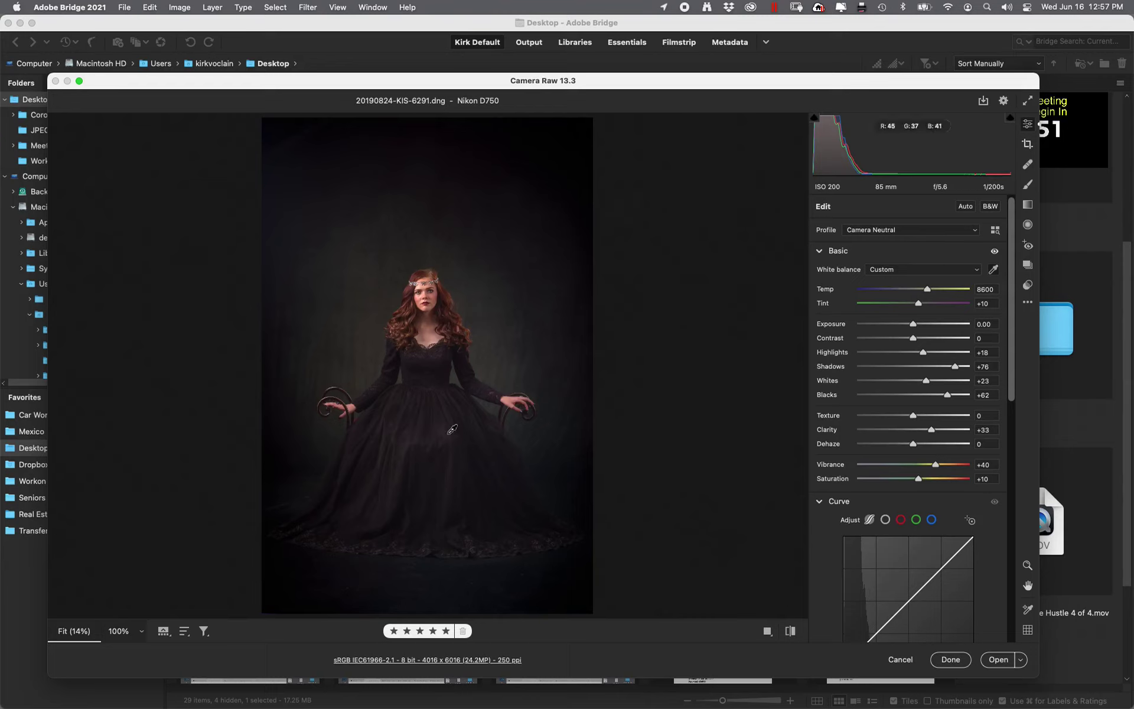
left_click(352, 325)
left_click_drag(924, 287, 919, 290)
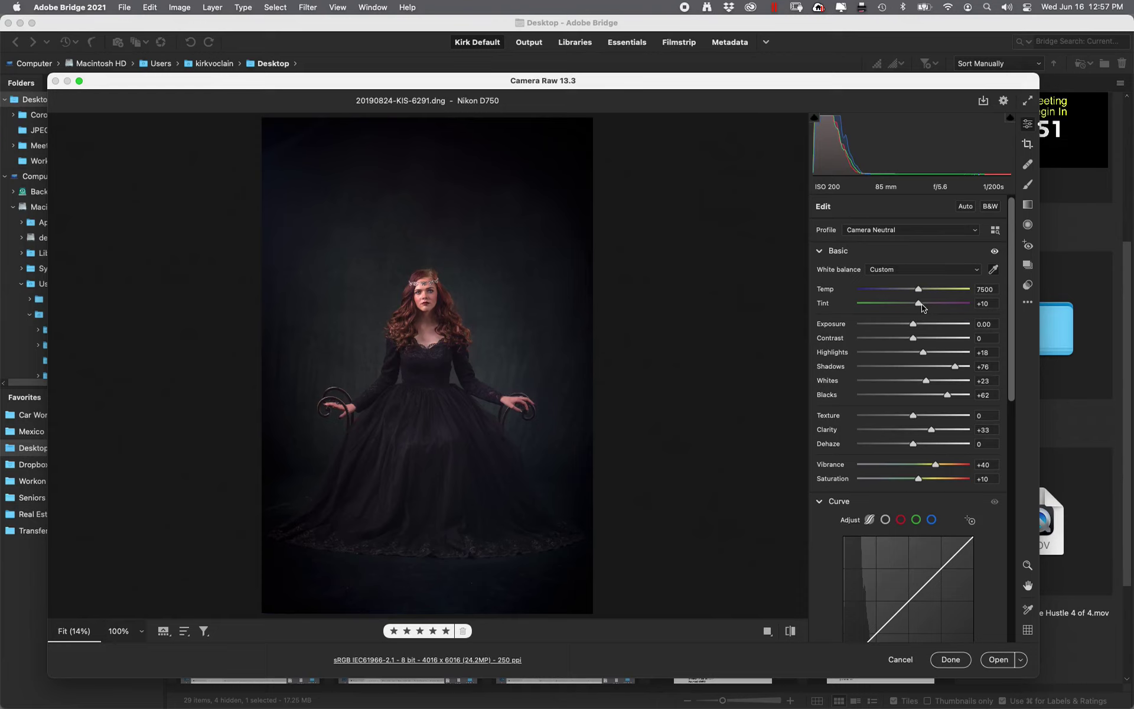
left_click_drag(921, 304, 920, 304)
left_click_drag(1011, 401, 1000, 527)
Step: Set HSL Saturation for Greens, Blues and Purples to -100 and Magentas to -10
scroll(924, 393, "down", 10)
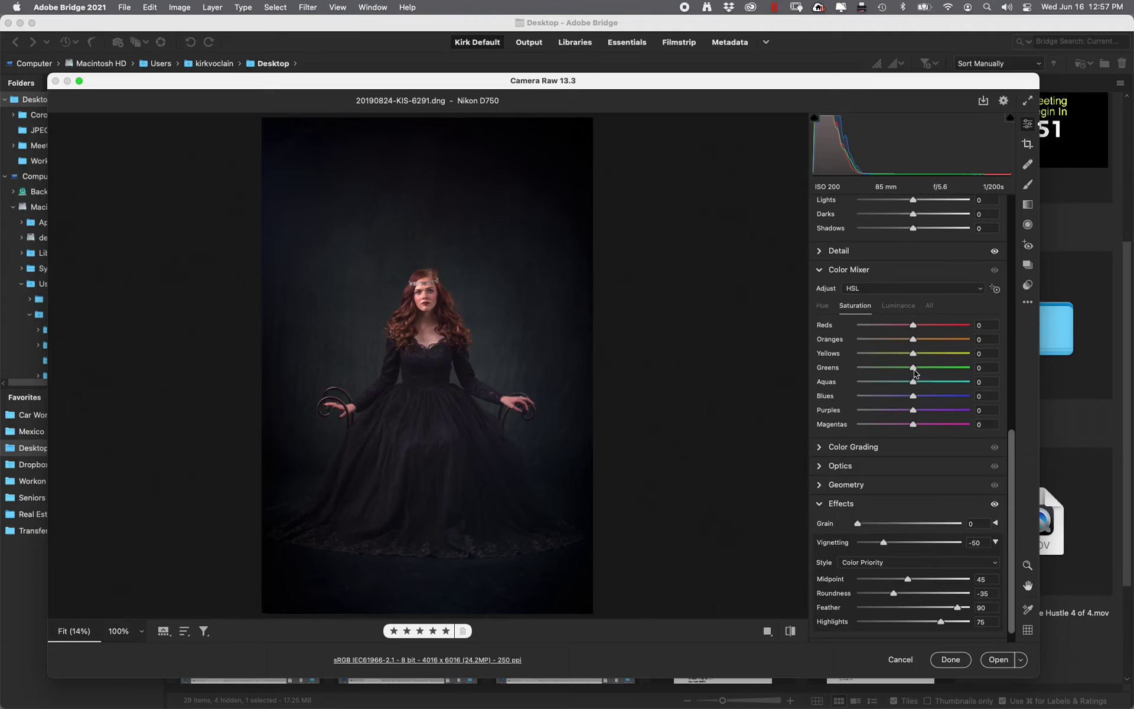
left_click_drag(914, 367, 633, 388)
left_click_drag(917, 401, 857, 401)
left_click_drag(913, 411, 816, 421)
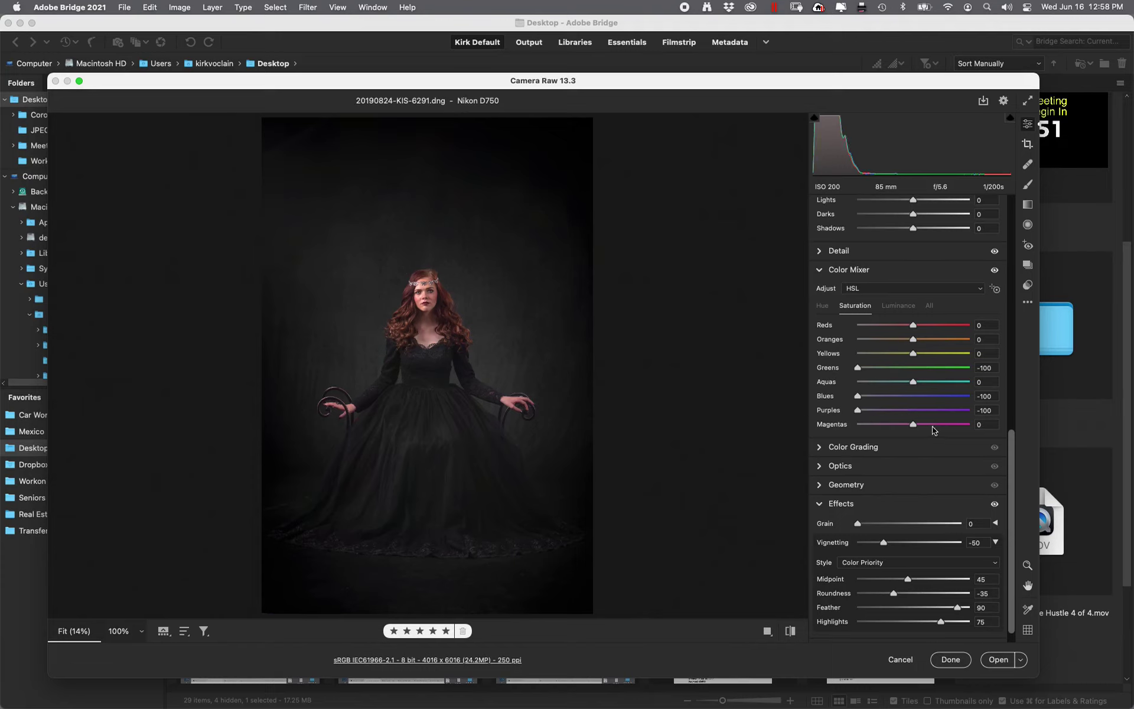
left_click_drag(913, 428, 904, 428)
Step: Adjust Basic tones to Highlights -11, Shadows +61, Whites +21, Blacks +53, Clarity +18
left_click_drag(1007, 481, 1055, 245)
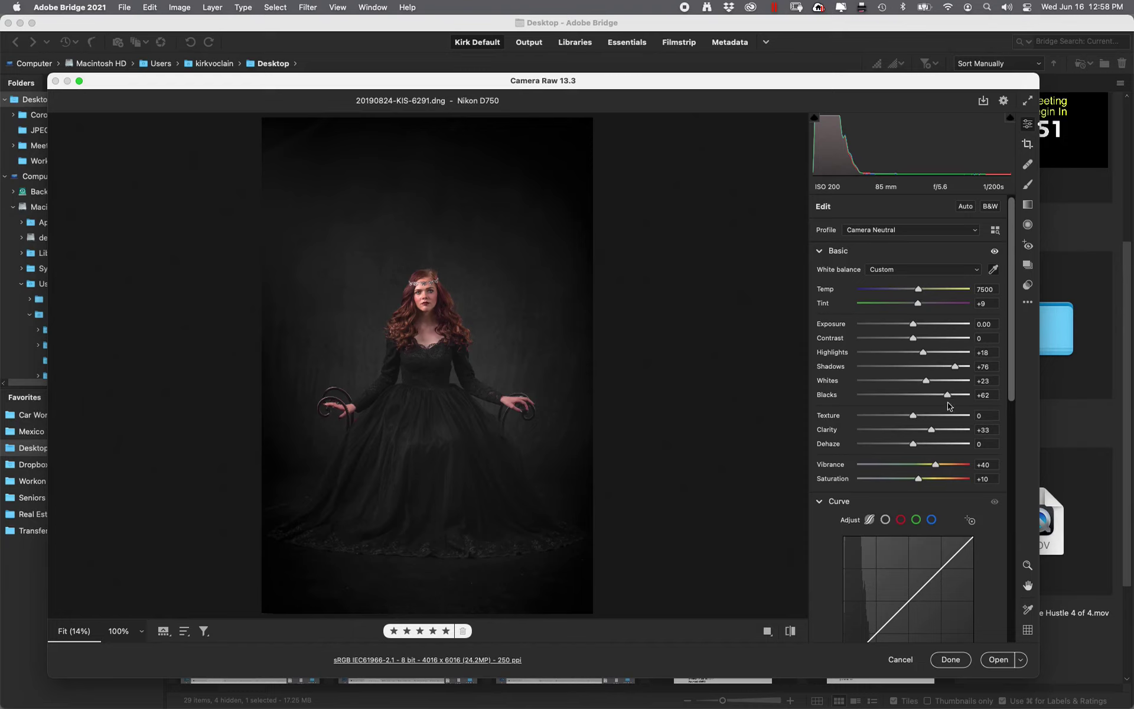
left_click_drag(947, 397, 926, 381)
left_click_drag(925, 355, 946, 368)
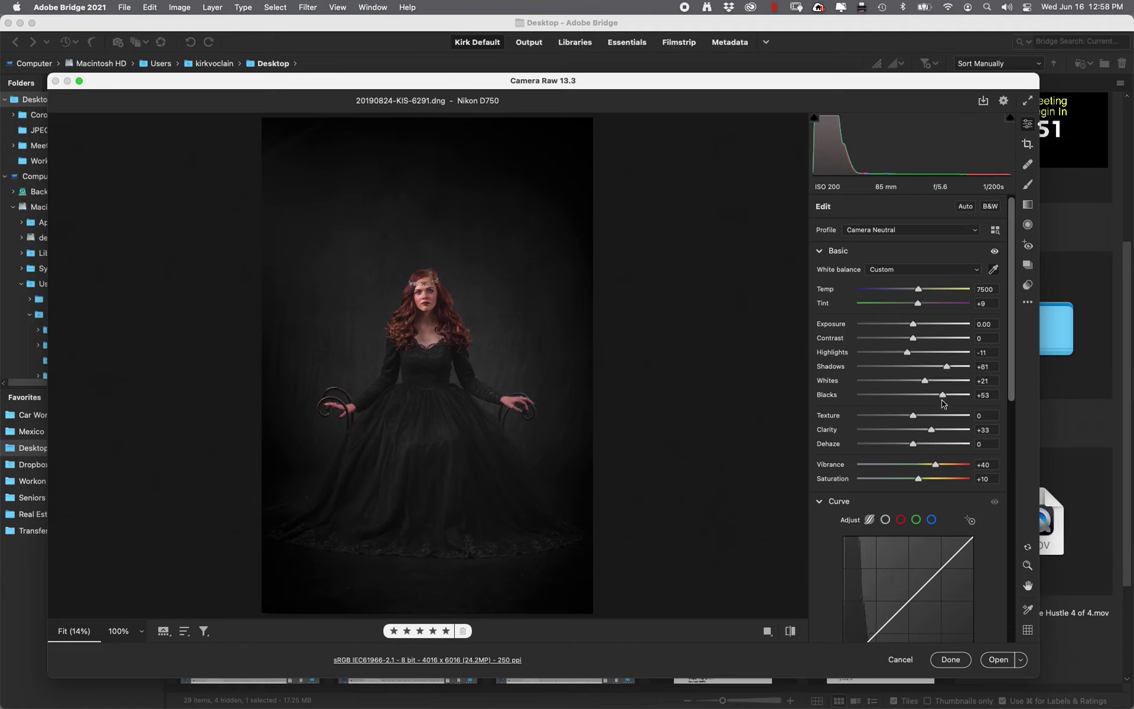
left_click_drag(932, 434, 925, 433)
scroll(1015, 399, "down", 1)
Step: Set Effects Vignetting to -66 and commit the raw edits with Done
left_click_drag(1015, 400, 1036, 638)
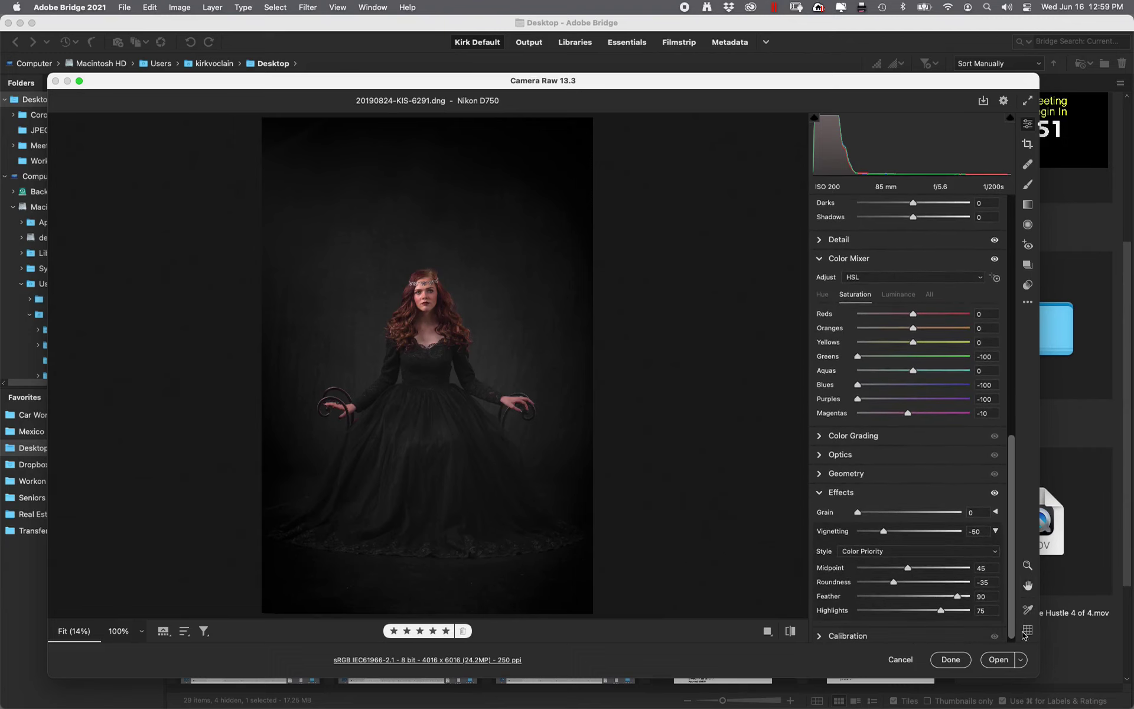
left_click_drag(883, 534, 892, 534)
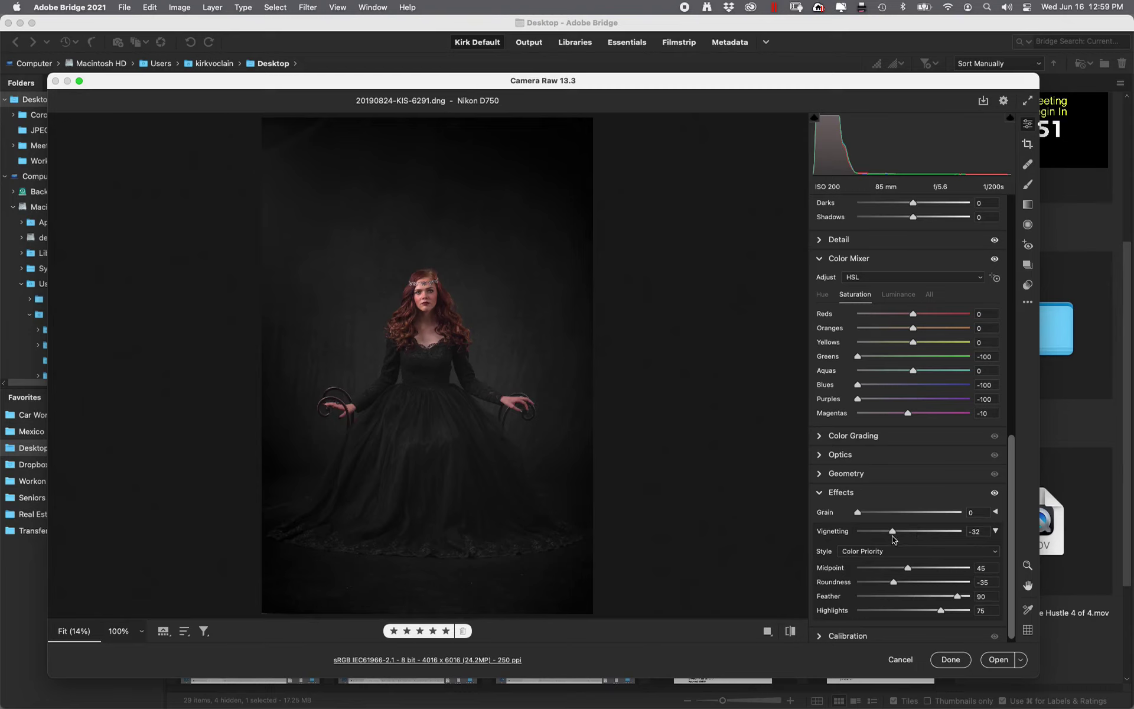
left_click_drag(892, 534, 876, 533)
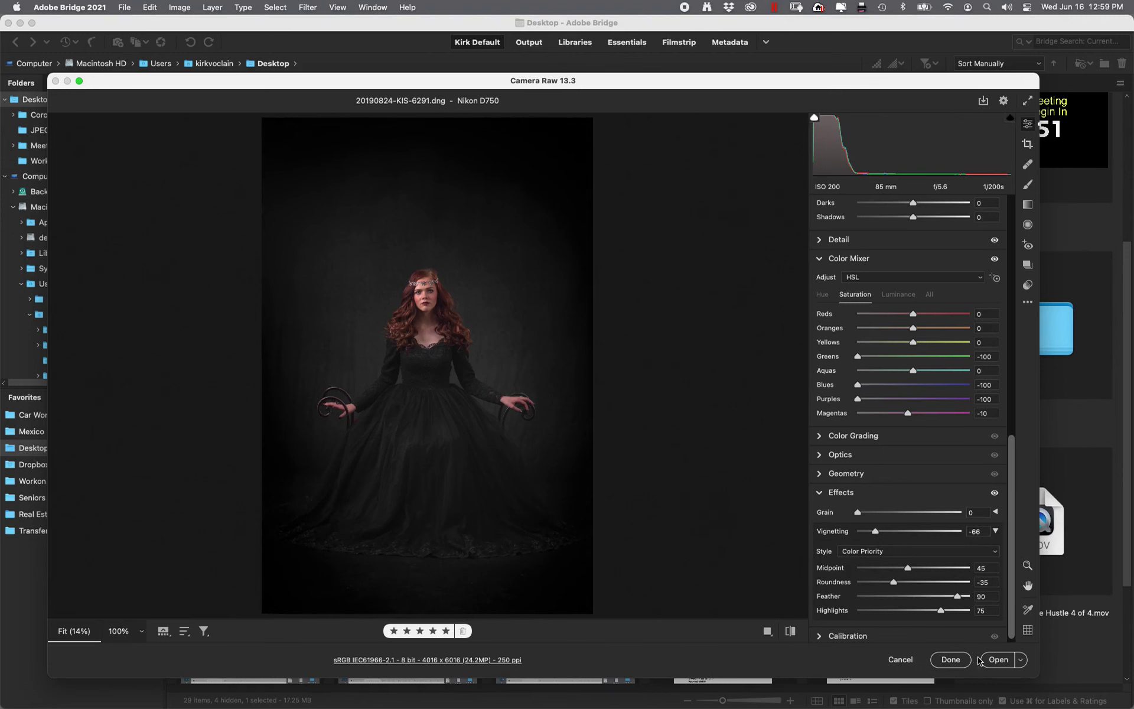
left_click(951, 661)
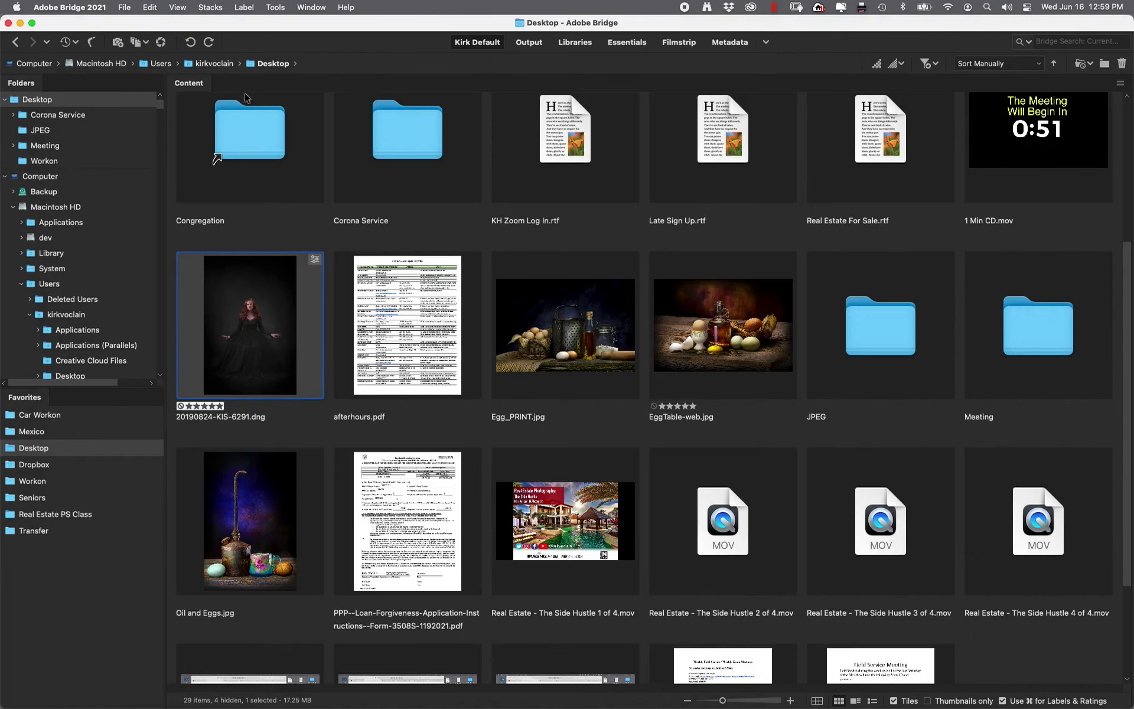
Step: Launch Tools > Photoshop > Image Processor for the portrait and accept queuing the job
left_click(275, 8)
mouse_move(334, 166)
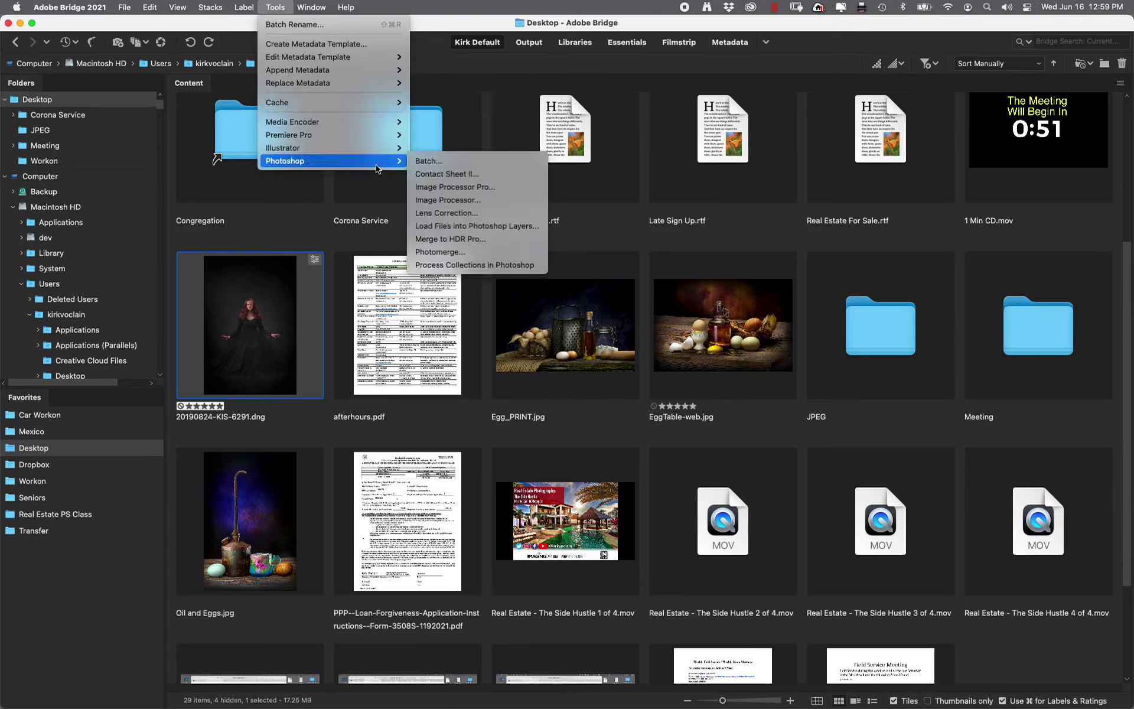
left_click(477, 203)
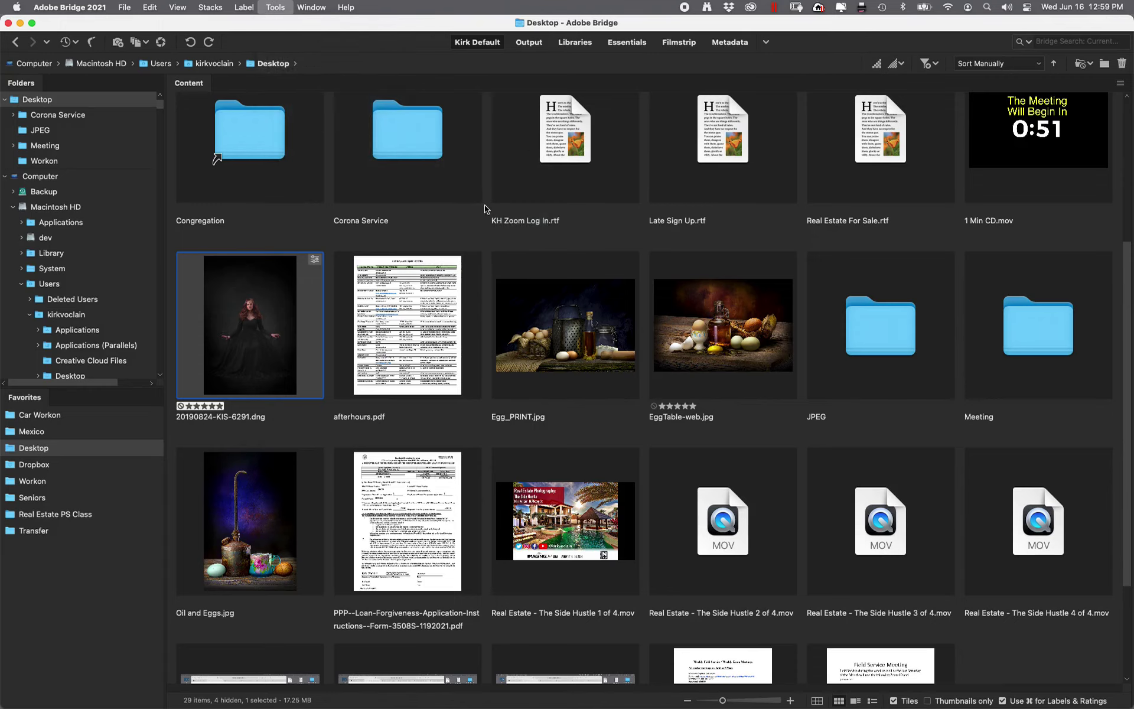
left_click(595, 395)
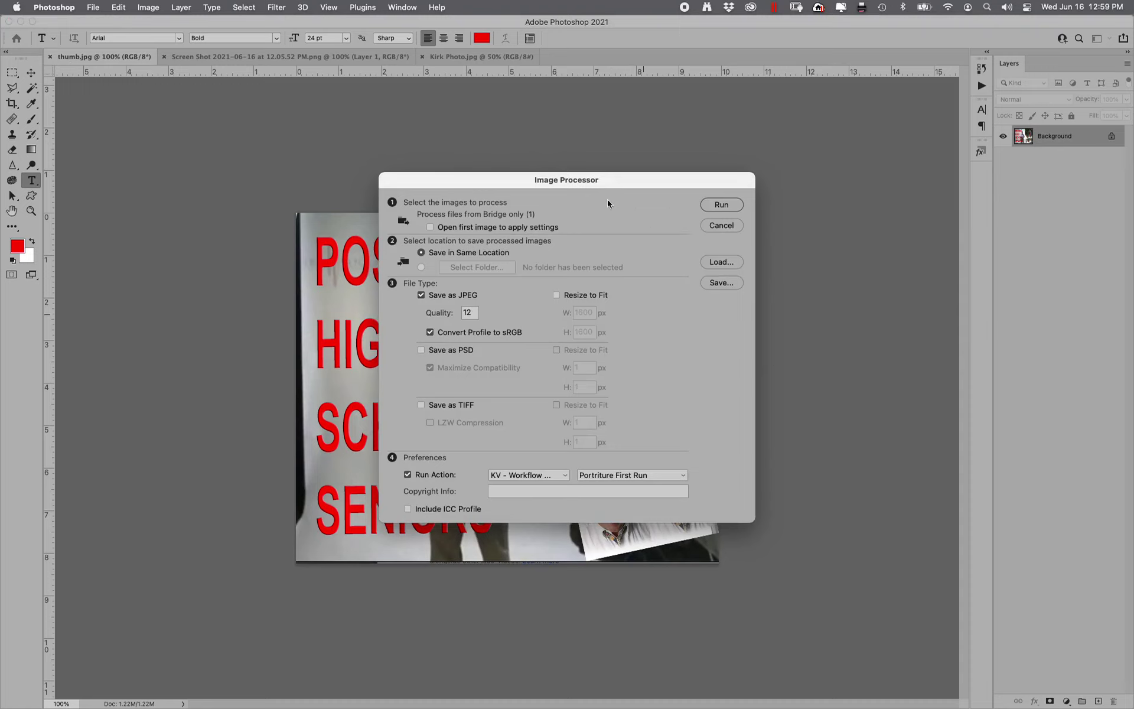
Step: Run the Image Processor as a quality-12 JPEG with the Portriture First Run action
left_click_drag(627, 183, 559, 220)
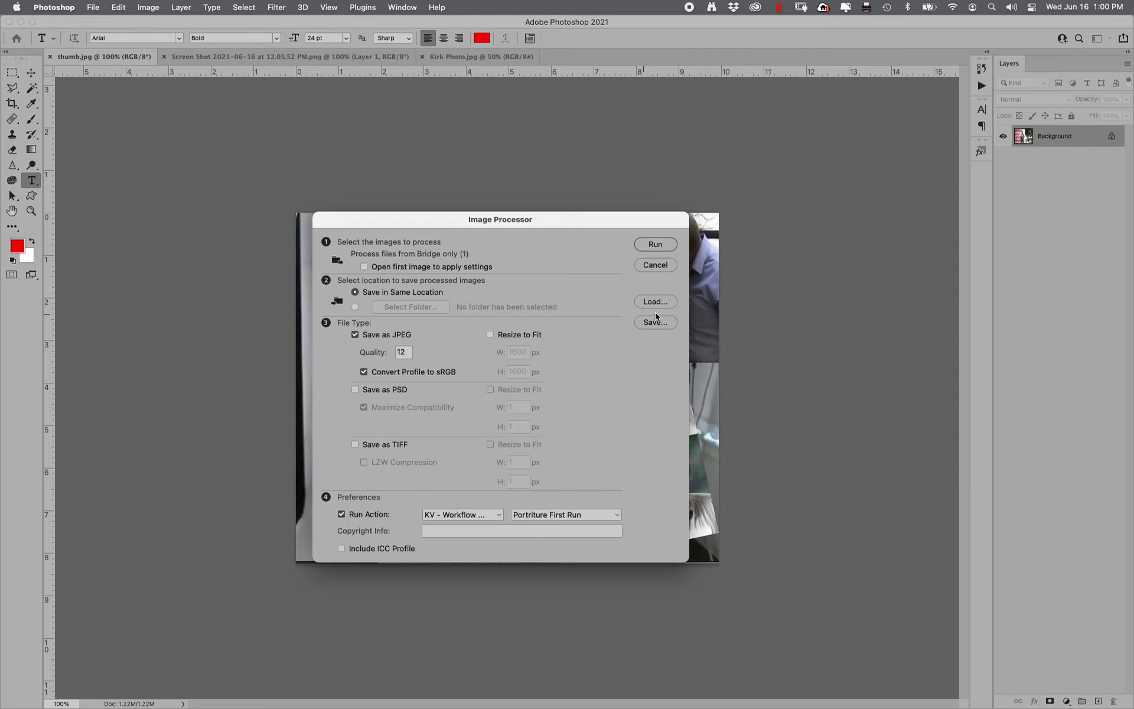
left_click(655, 266)
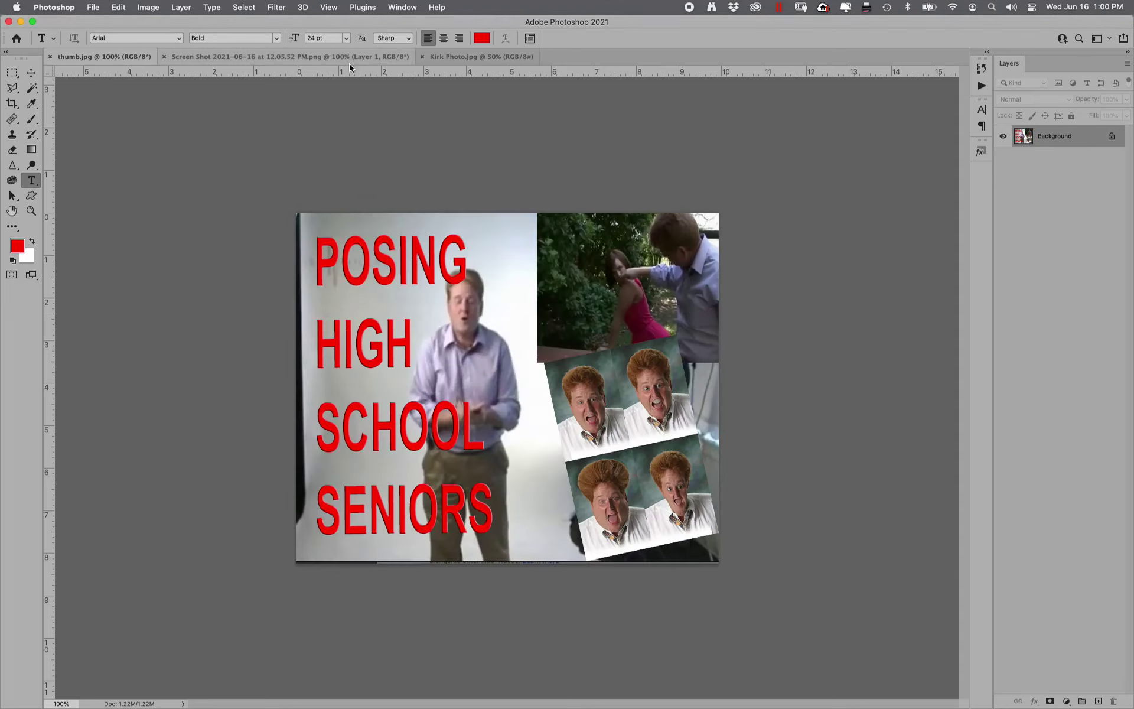
Step: Close the extra photo, screenshot and thumb.jpg documents in Photoshop
left_click(421, 57)
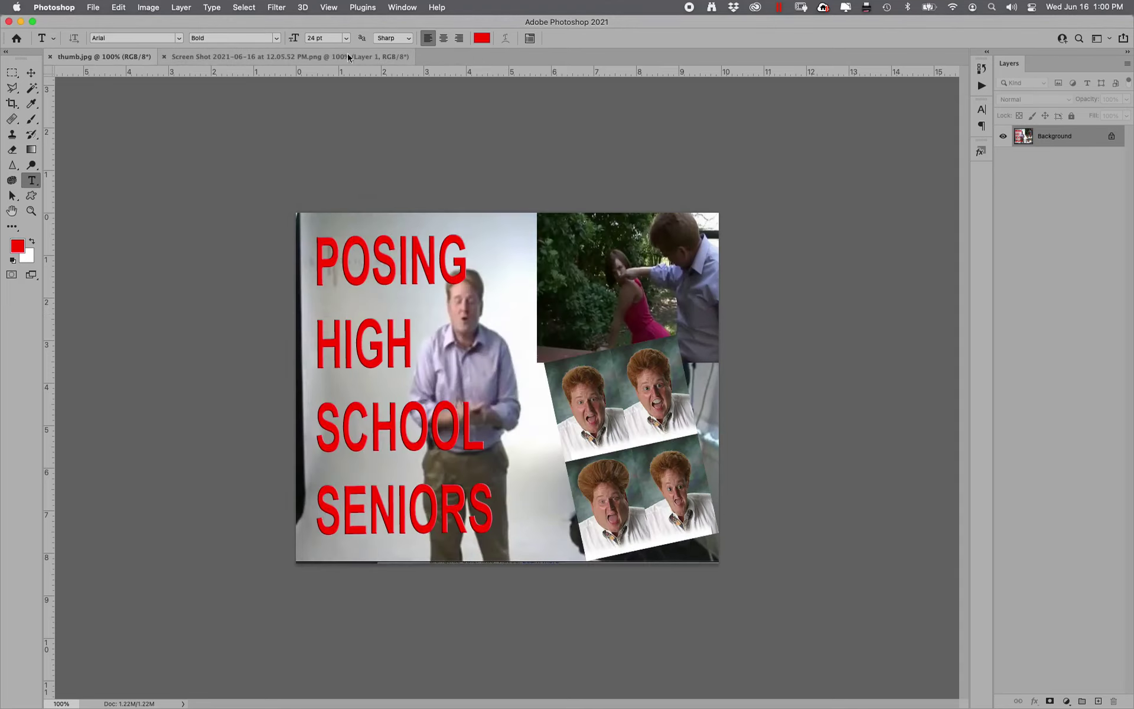
left_click(164, 57)
left_click(50, 57)
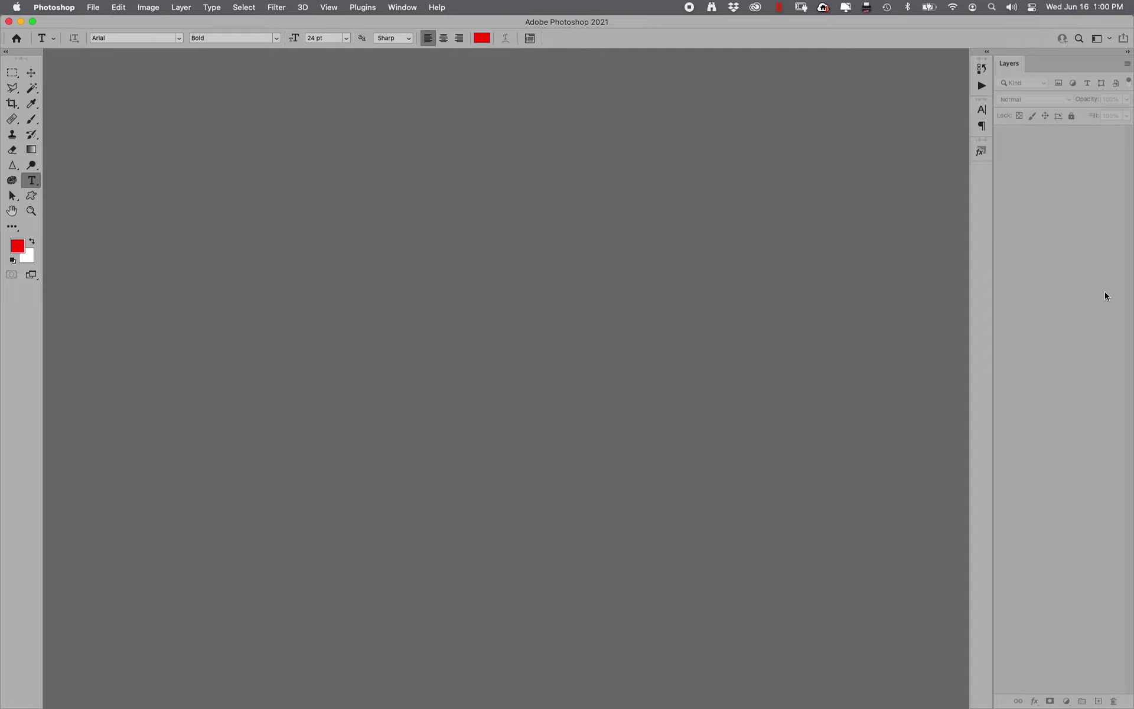
Step: From Bridge's JPEG folder, open 20190824-KIS-6291.jpg in Photoshop
mouse_move(1131, 272)
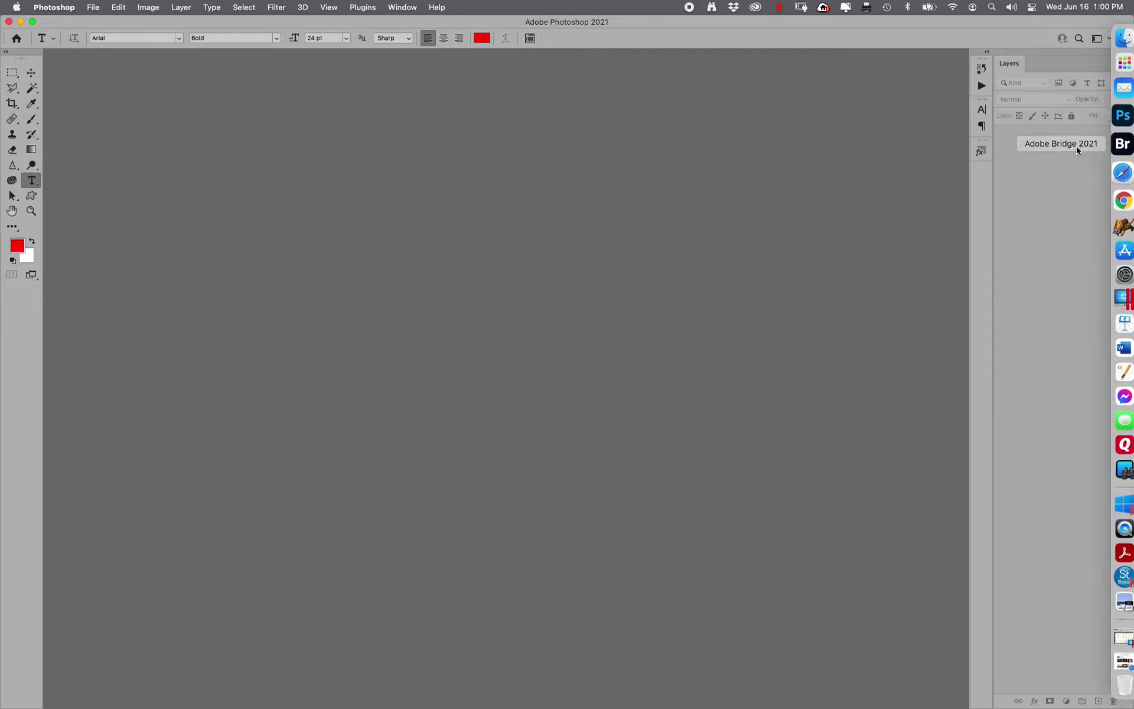
left_click(1116, 145)
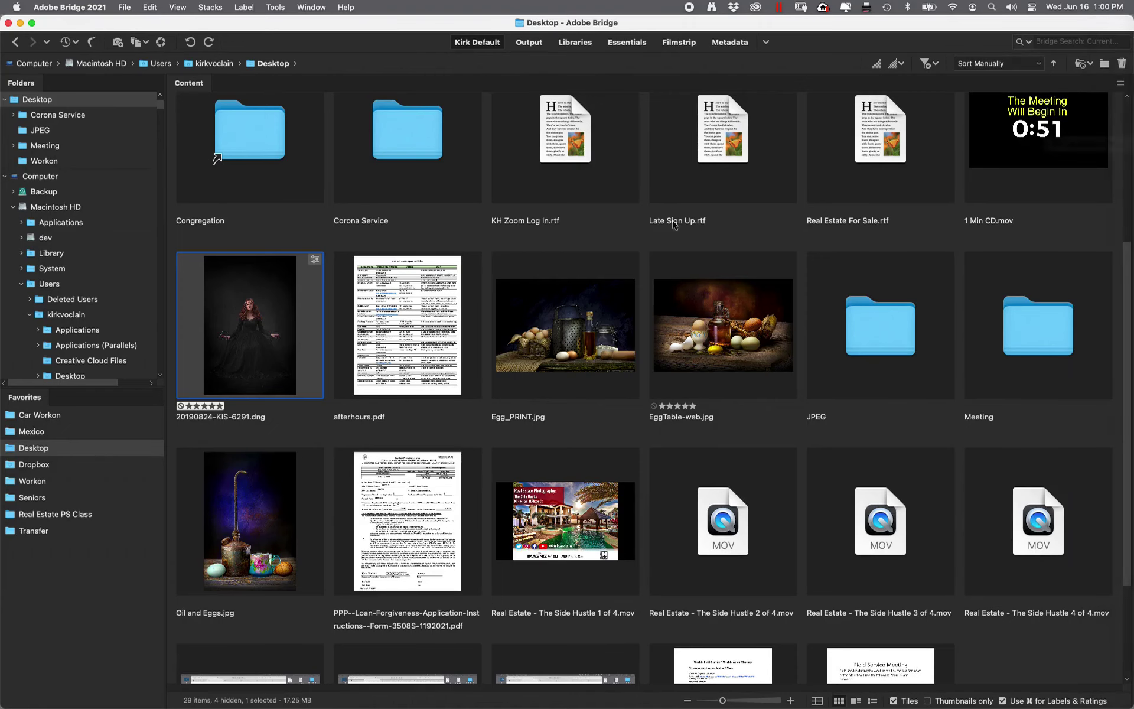
double_click(885, 339)
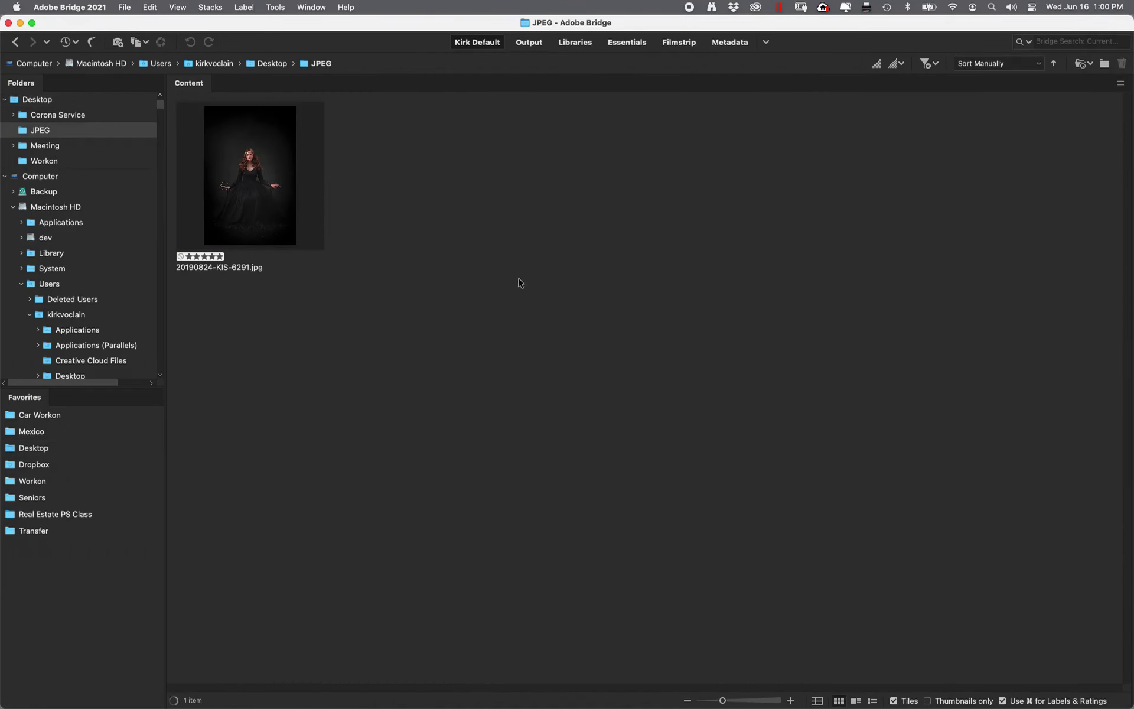
double_click(249, 202)
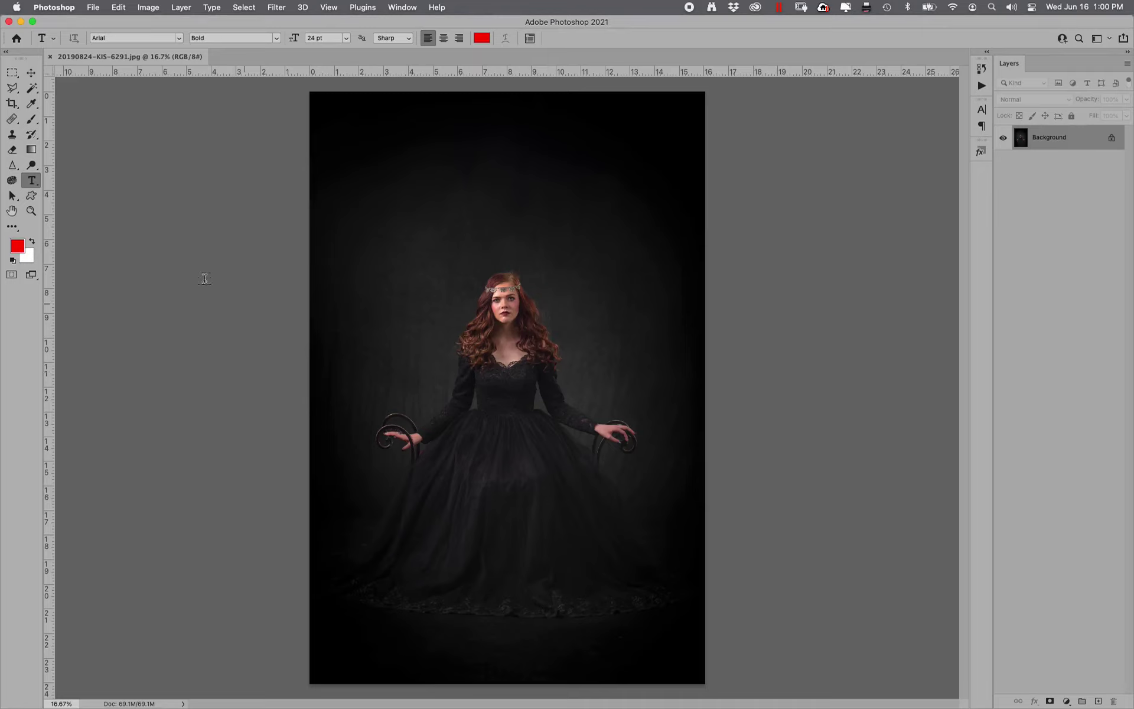
Step: Zoom in on the model's face and eyes, then restore the default black and white colours
left_click(30, 214)
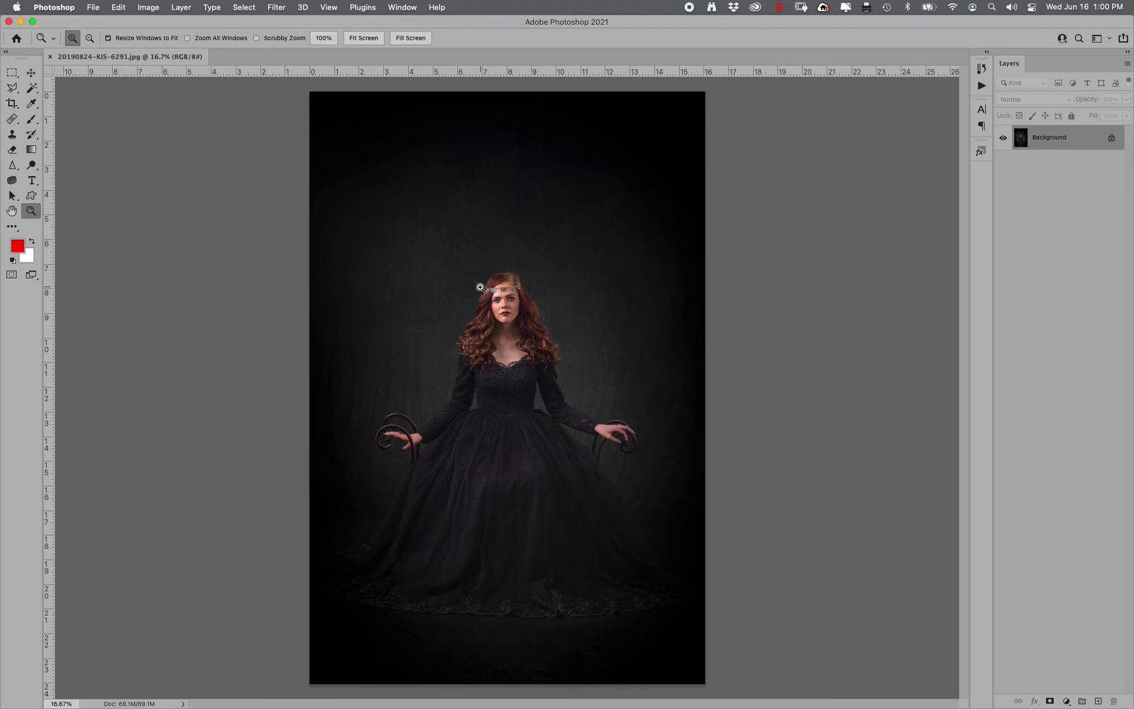
left_click_drag(484, 280, 527, 332)
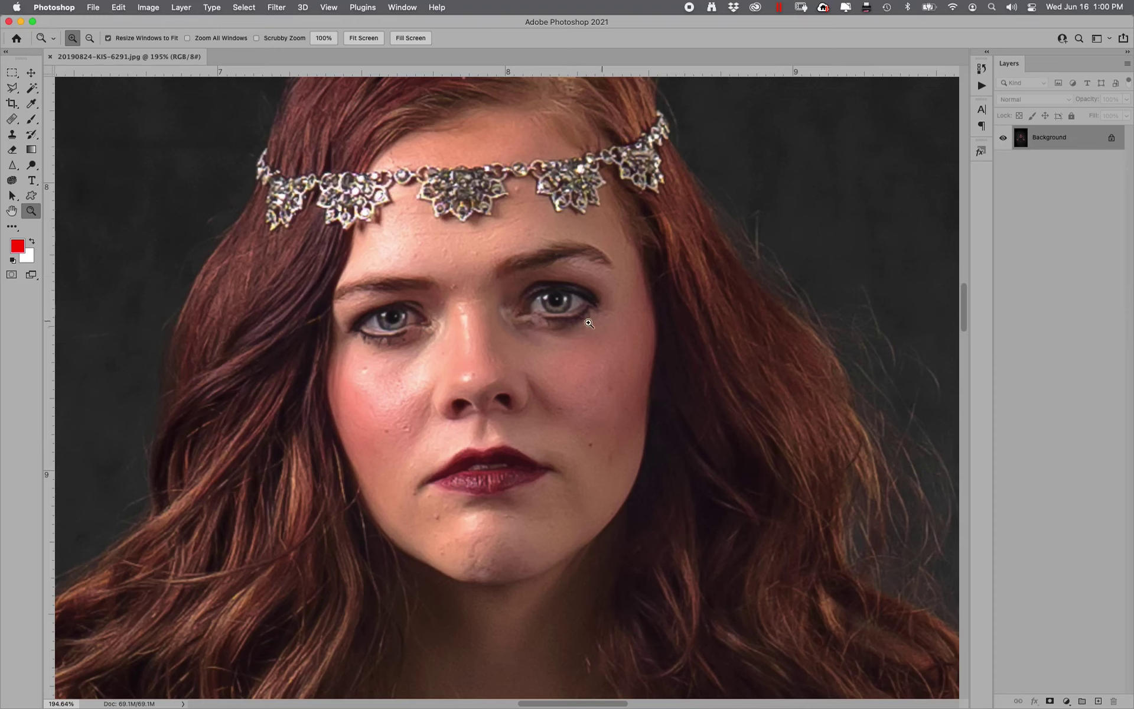
left_click_drag(555, 343, 550, 386)
left_click_drag(277, 275, 701, 426)
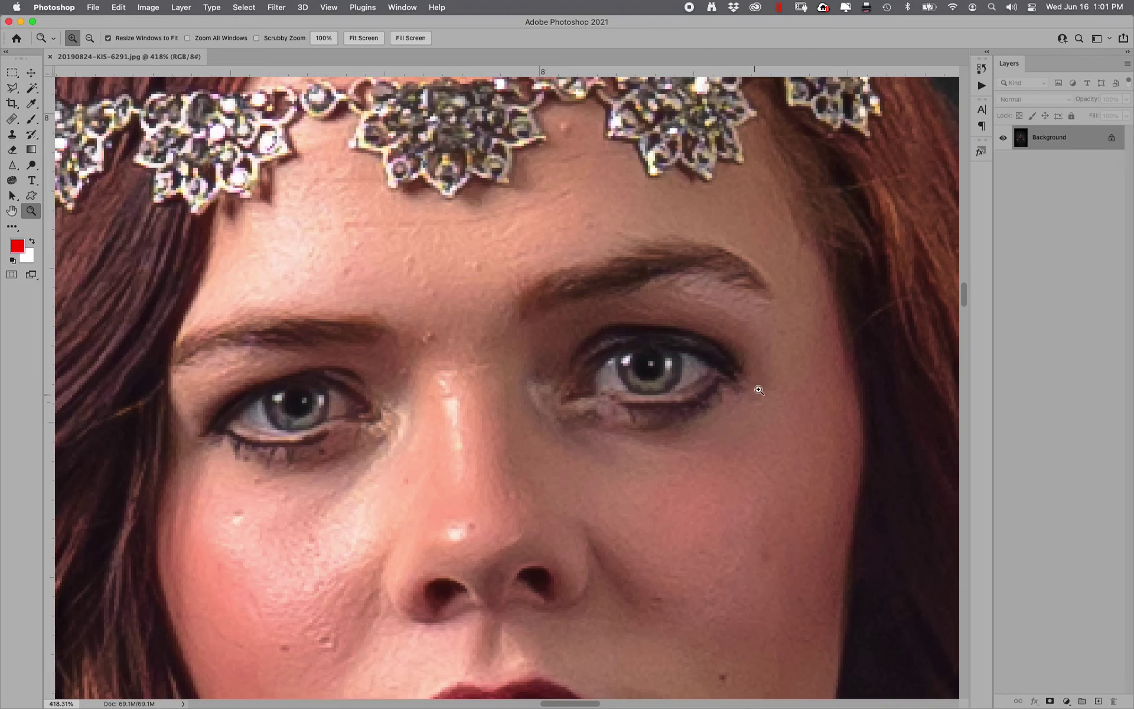
left_click(13, 261)
Step: Paint black over both pupils with a brush shrunk to about 4 px
key("b")
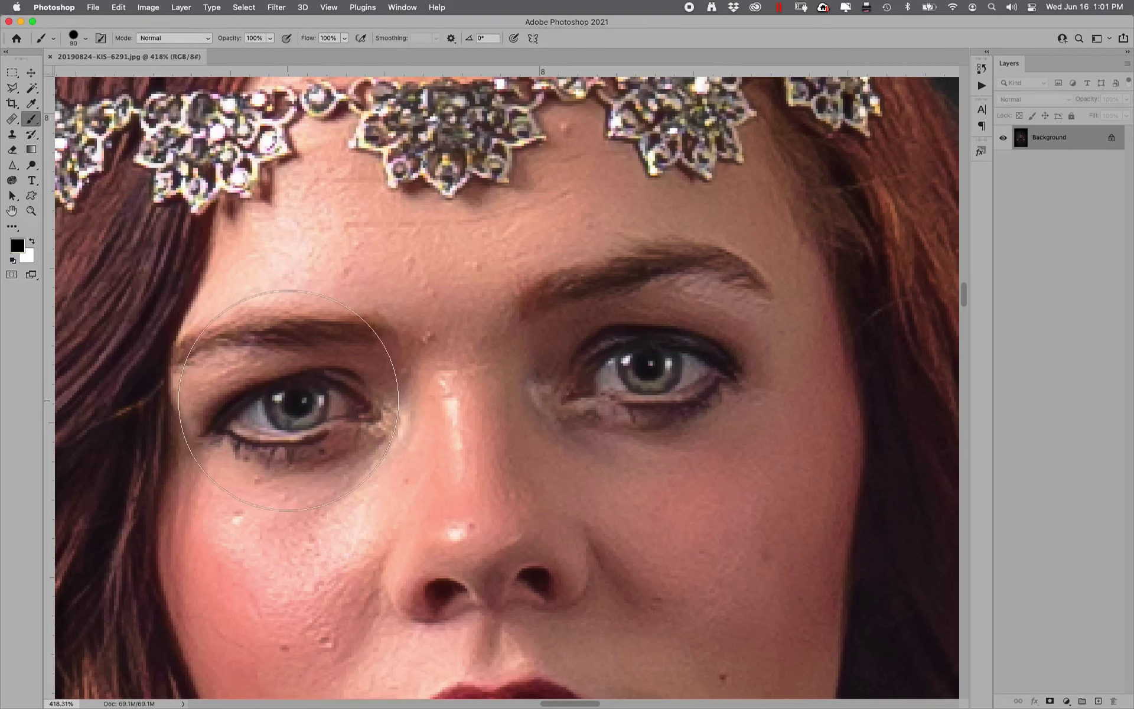
key("bracketleft")
key("bracketleft")
key("bracketleft")
key("bracketleft")
key("bracketleft")
key("bracketleft")
key("bracketleft")
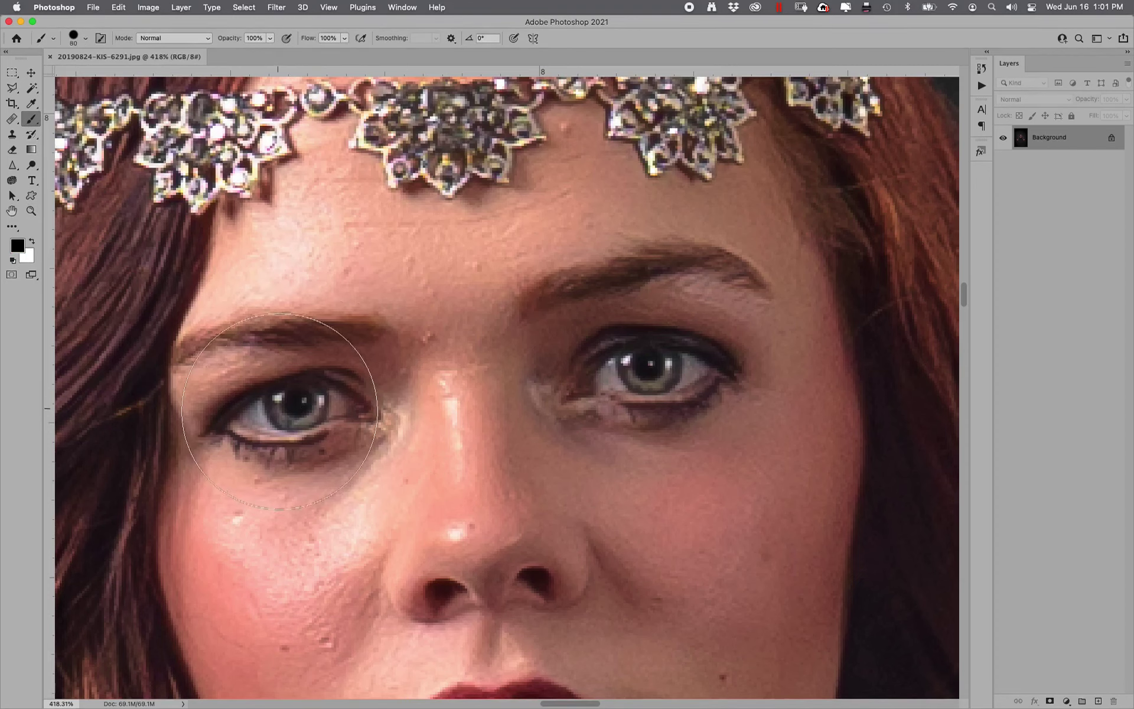
key("bracketleft")
key("bracketleft")
key("bracketleft")
key("bracketleft")
key("bracketleft")
key("bracketleft")
key("bracketleft")
key("bracketleft")
key("bracketleft")
key("bracketleft")
key("bracketleft")
left_click(302, 403)
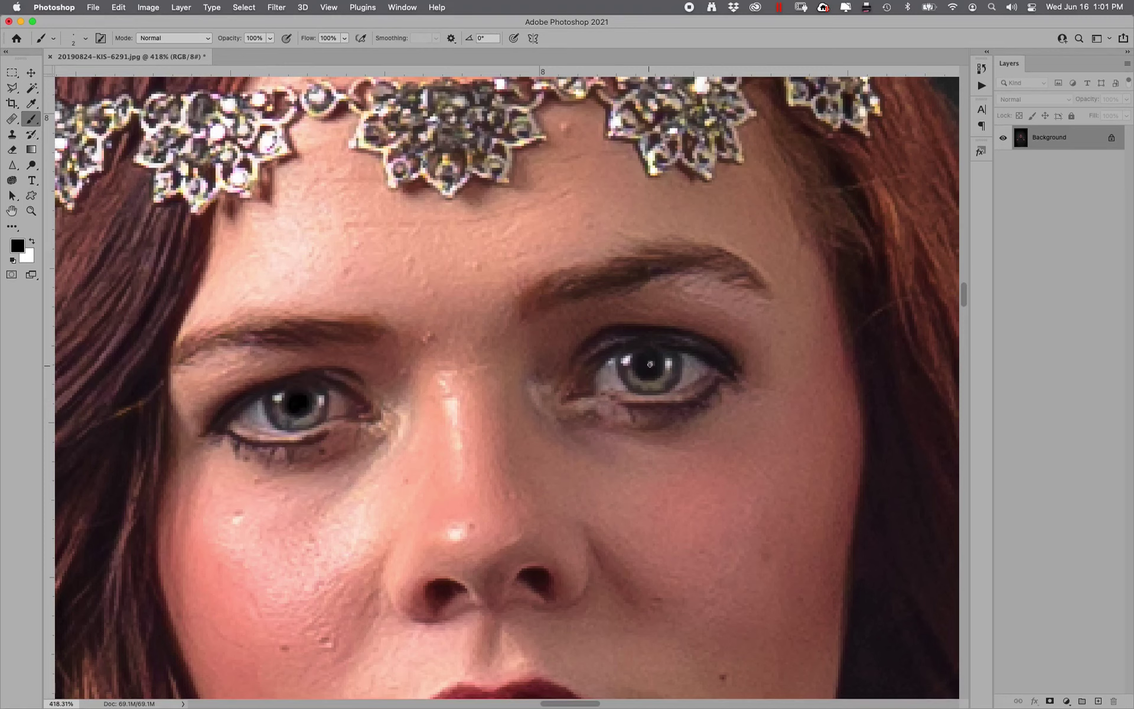
left_click_drag(652, 365, 658, 365)
left_click(12, 120)
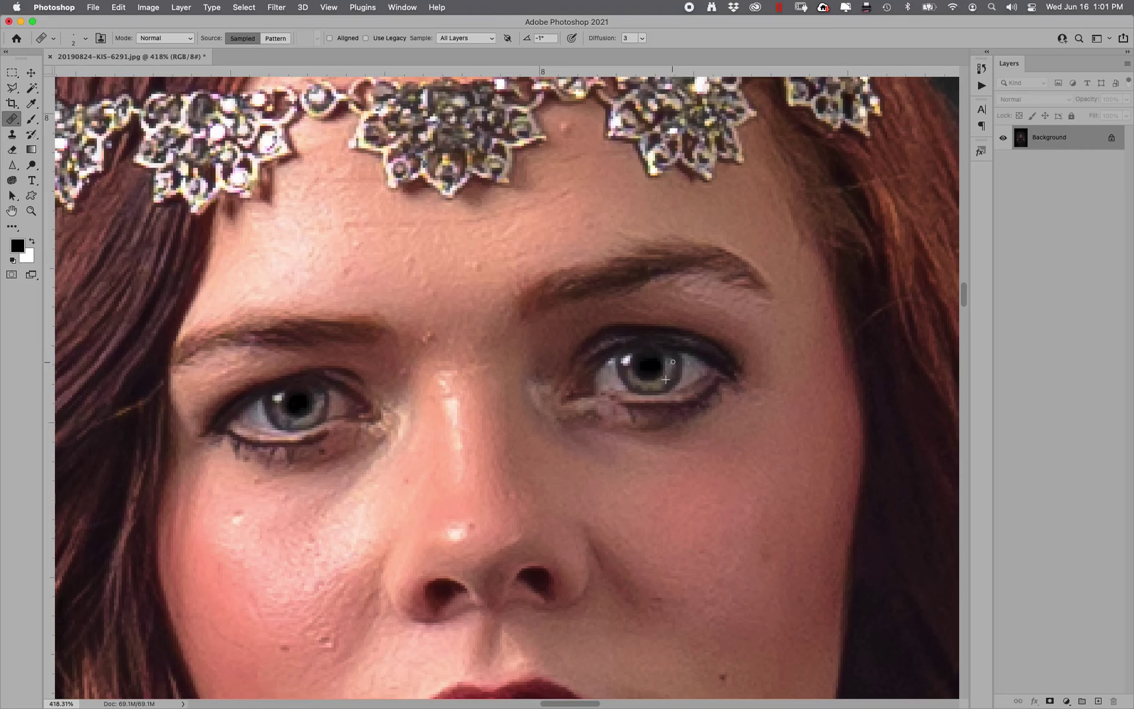
left_click(12, 134)
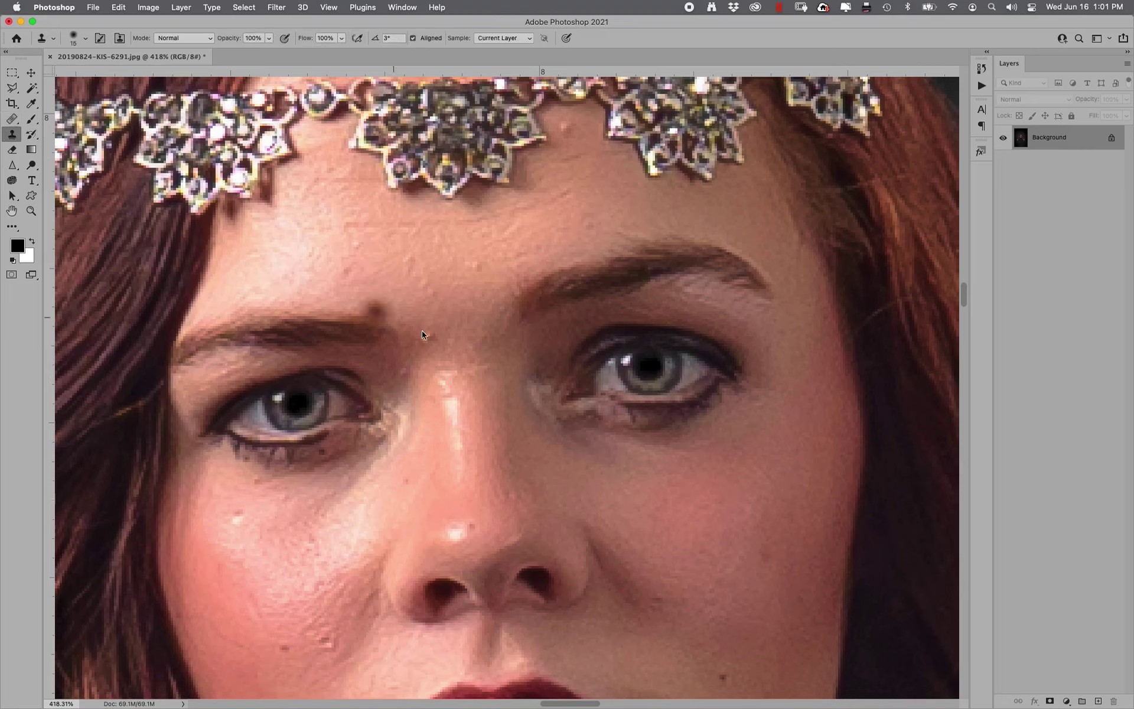
left_click_drag(236, 43, 216, 41)
mouse_move(288, 400)
left_mouse_down()
mouse_move(272, 410)
mouse_move(293, 420)
left_mouse_up()
key("bracketleft")
key("bracketleft")
key("bracketleft")
key("bracketleft")
key("bracketleft")
key("bracketleft")
key("bracketleft")
key("bracketleft")
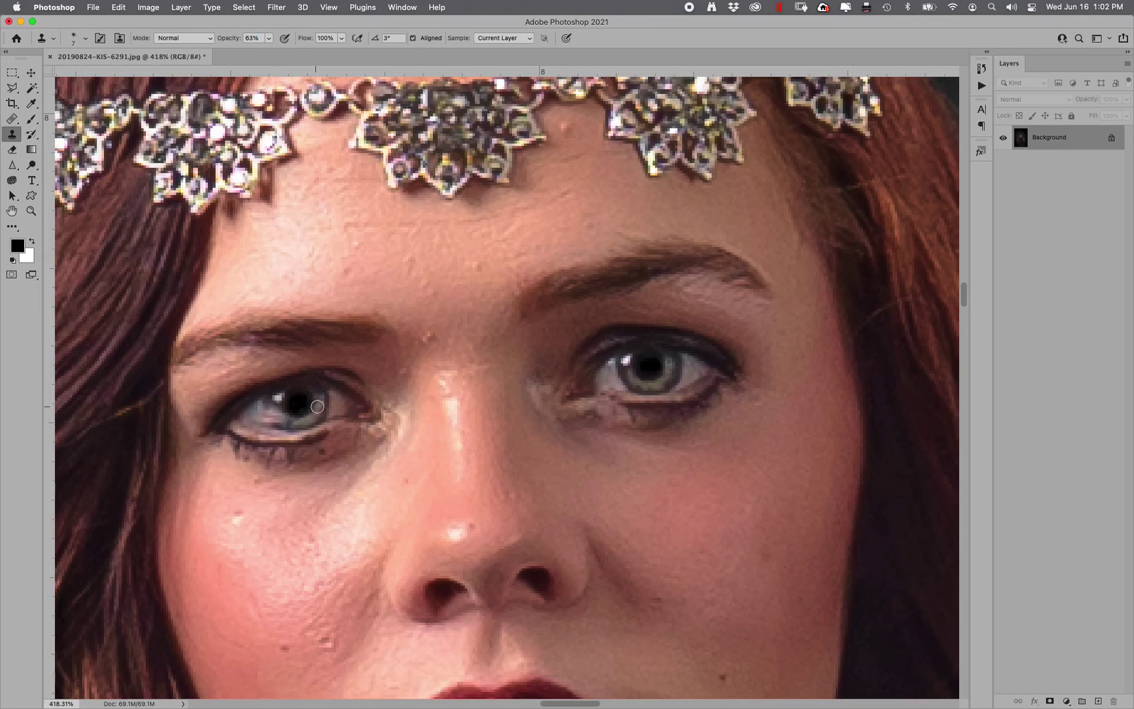
key("super+z")
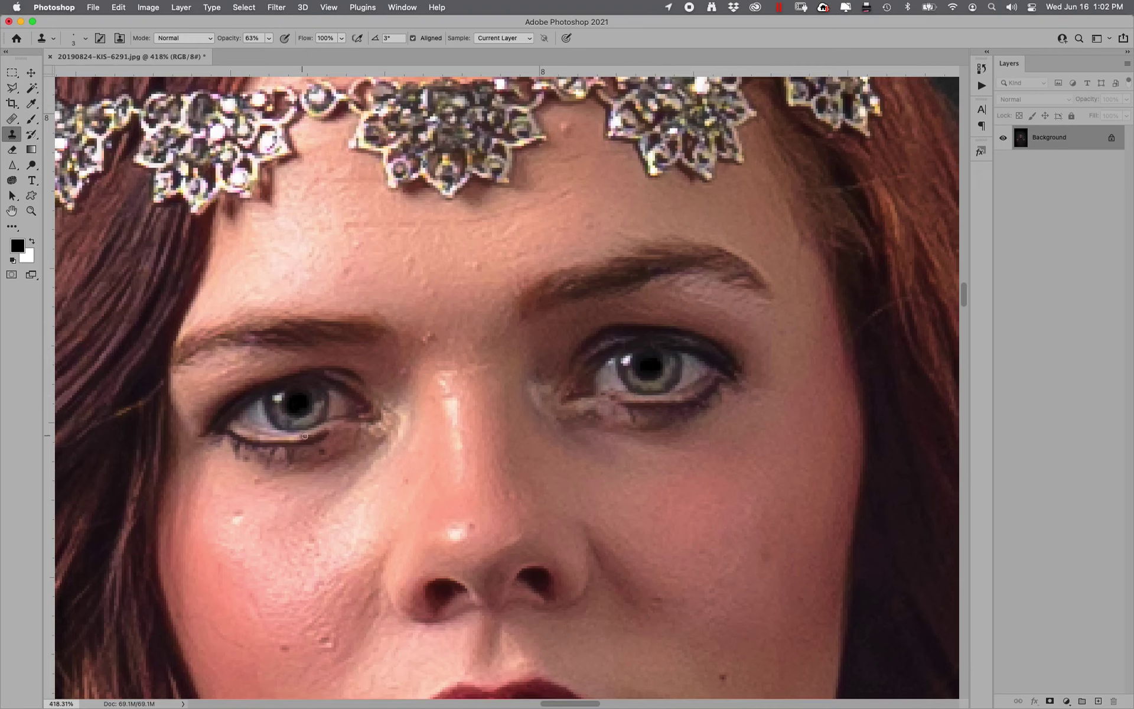
left_click(32, 166)
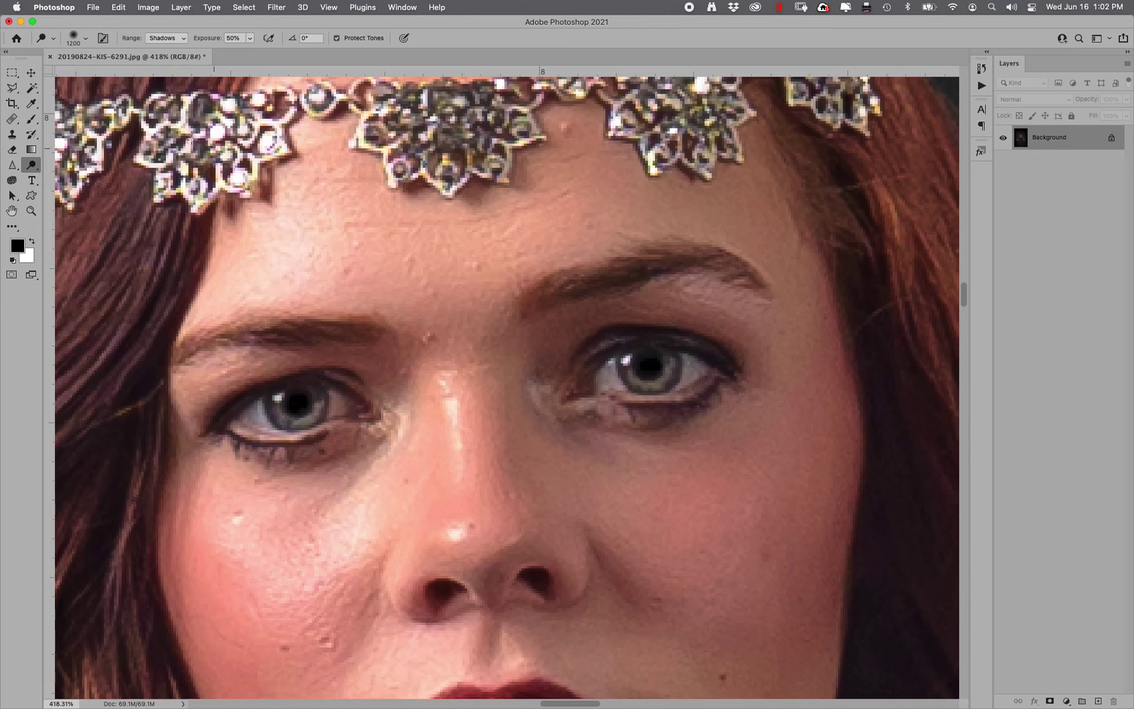
Step: Set the Dodge range to Midtones and brighten both irises around the pupils
left_click(168, 39)
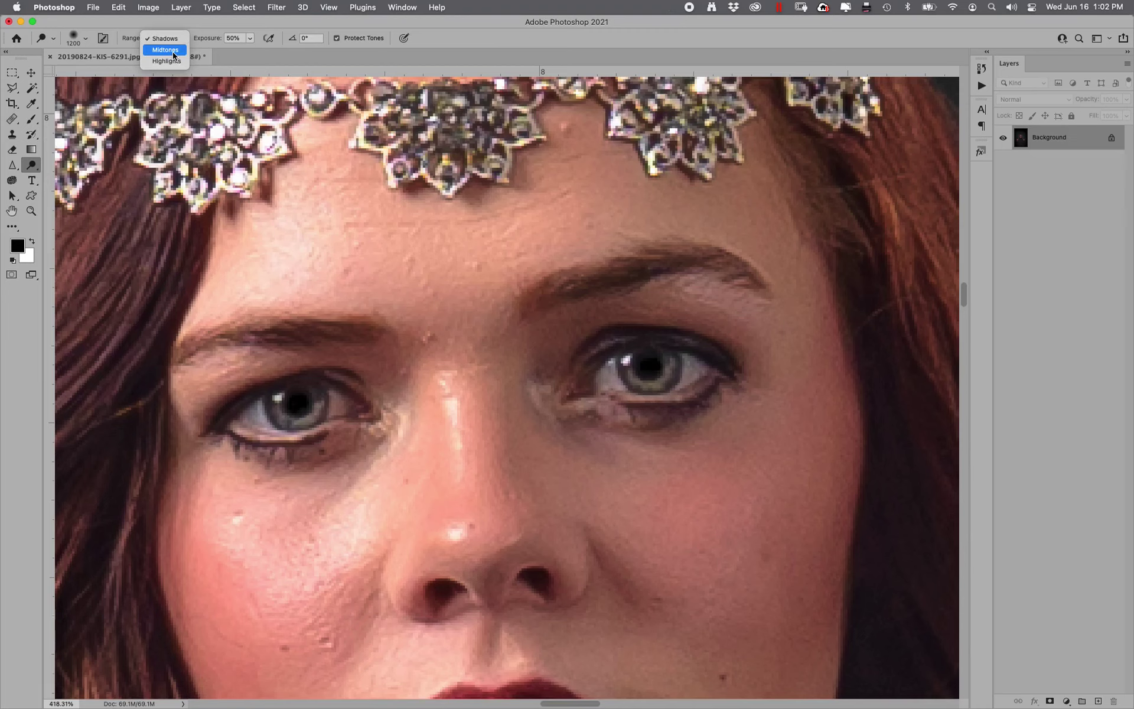
left_click(185, 49)
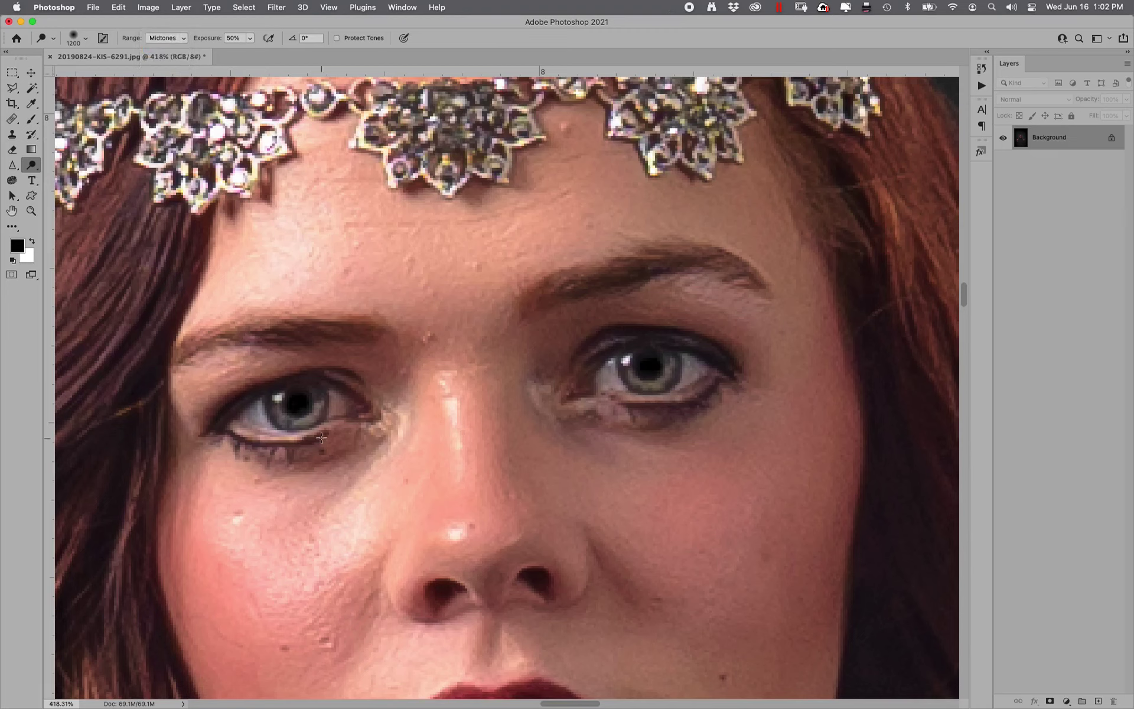
key("bracketleft")
key("bracketleft")
key("bracketleft")
key("bracketleft")
key("bracketleft")
key("bracketleft")
key("bracketleft")
key("bracketleft")
key("bracketleft")
key("bracketleft")
key("bracketleft")
key("bracketleft")
key("bracketleft")
key("bracketleft")
key("bracketleft")
key("bracketleft")
key("bracketleft")
key("bracketleft")
key("bracketleft")
key("bracketleft")
key("bracketleft")
key("bracketleft")
key("bracketleft")
mouse_move(667, 371)
left_mouse_down()
mouse_move(647, 383)
mouse_move(668, 359)
left_mouse_up()
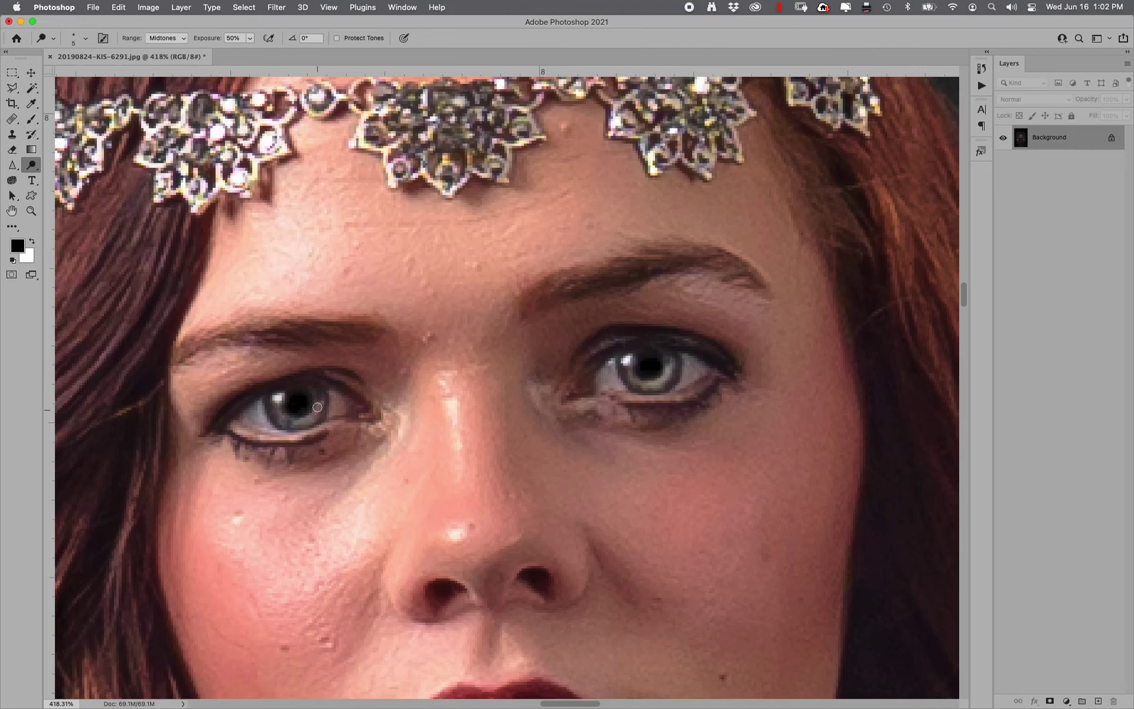
mouse_move(318, 406)
left_mouse_down()
mouse_move(296, 421)
mouse_move(313, 396)
mouse_move(270, 418)
left_mouse_up()
key("bracketright")
key("bracketright")
key("bracketright")
key("bracketright")
key("bracketright")
left_click_drag(299, 405, 300, 405)
key("bracketleft")
mouse_move(664, 379)
left_mouse_down()
mouse_move(644, 367)
mouse_move(655, 366)
left_mouse_up()
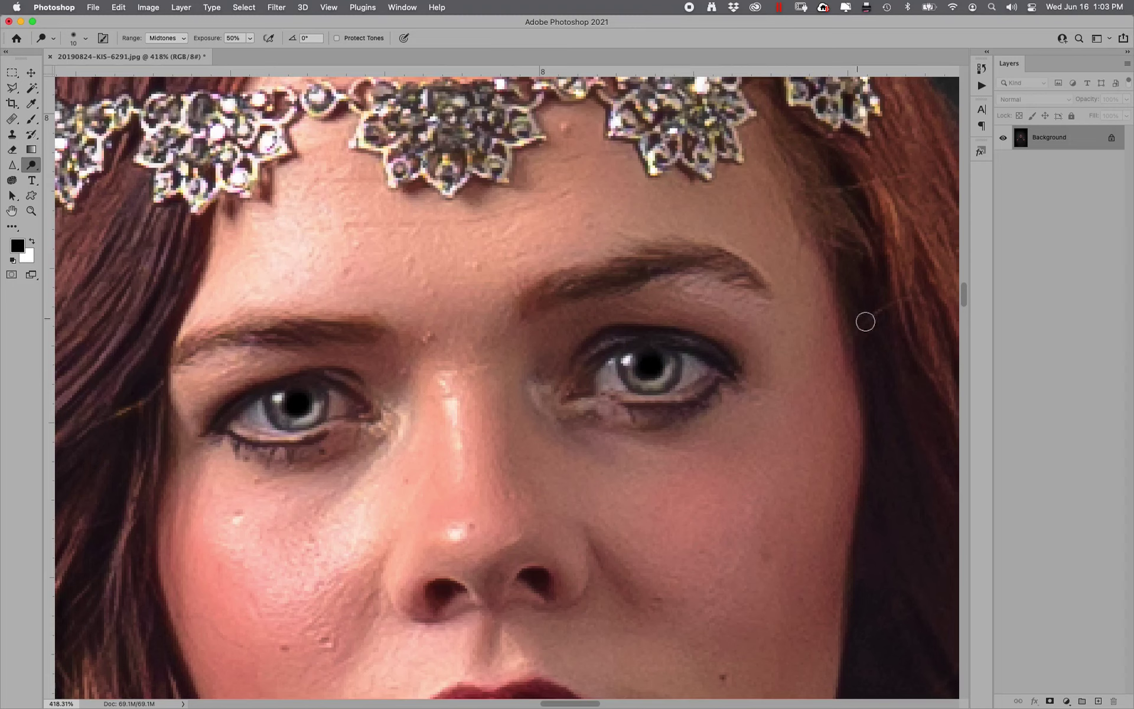
Step: Heal the cheek blemish, the skin under the inner eye corner, and spots beside the nose
left_click(12, 119)
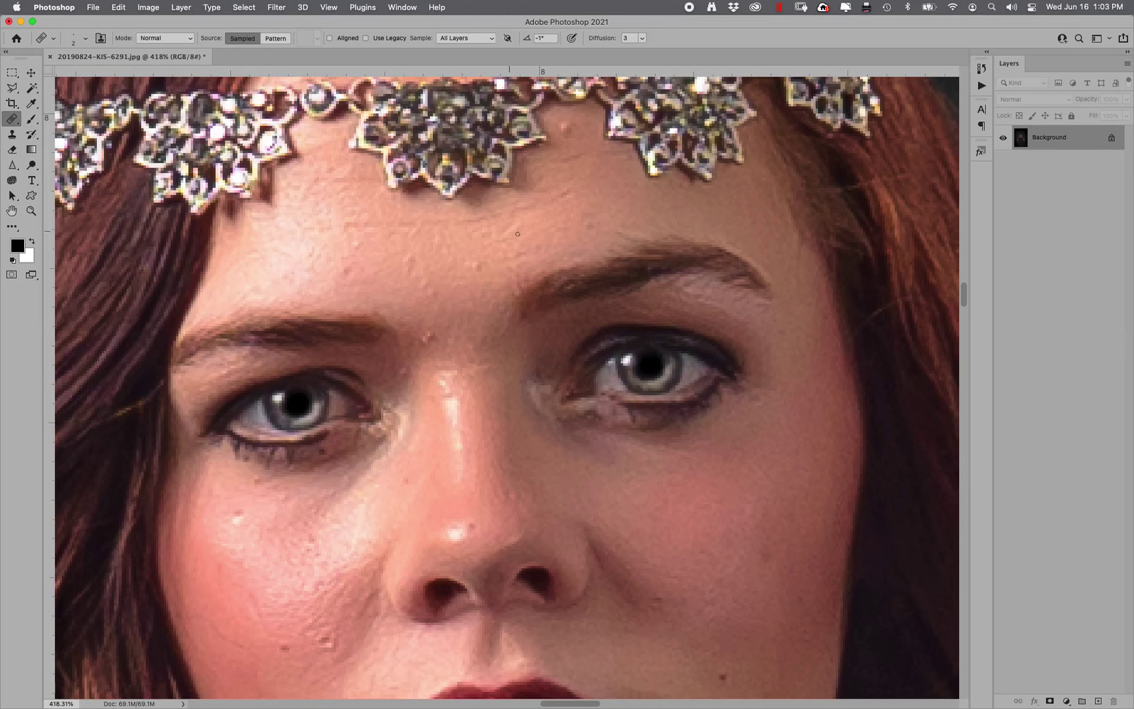
key("bracketright")
key("bracketright")
key("bracketright")
key("bracketright")
left_click(212, 512, "alt")
left_click(236, 520)
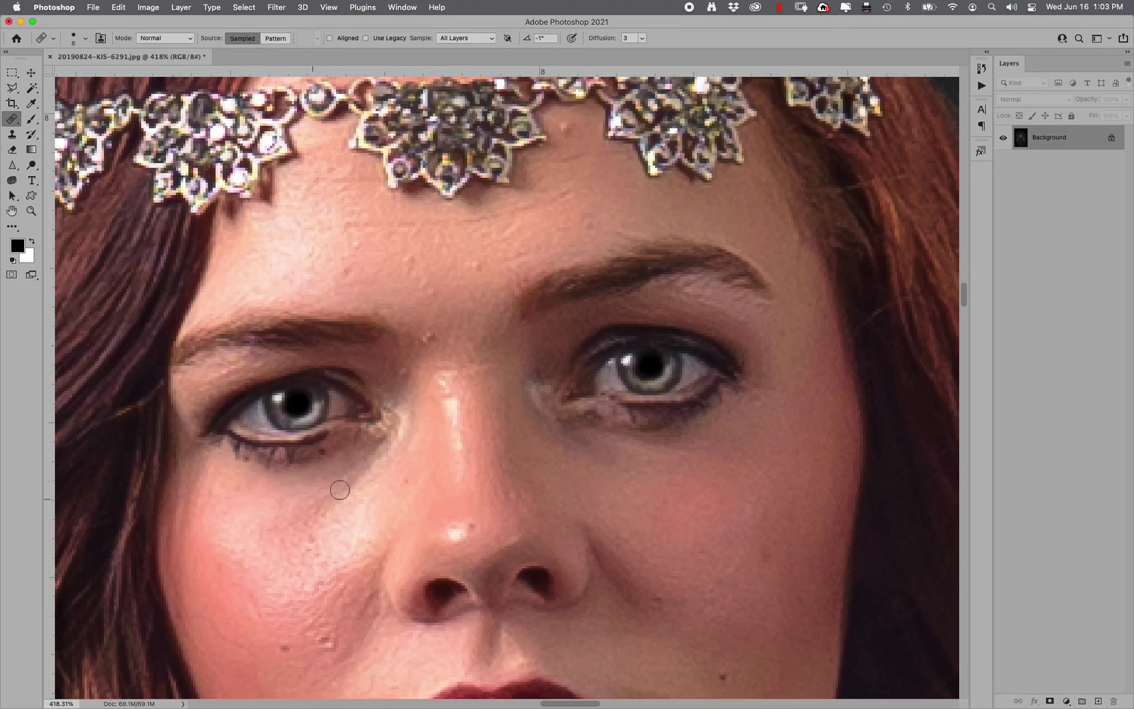
mouse_move(340, 490)
left_mouse_down()
mouse_move(327, 499)
mouse_move(392, 445)
mouse_move(335, 501)
mouse_move(349, 466)
mouse_move(318, 516)
mouse_move(298, 522)
mouse_move(321, 539)
mouse_move(307, 534)
mouse_move(350, 529)
left_mouse_up()
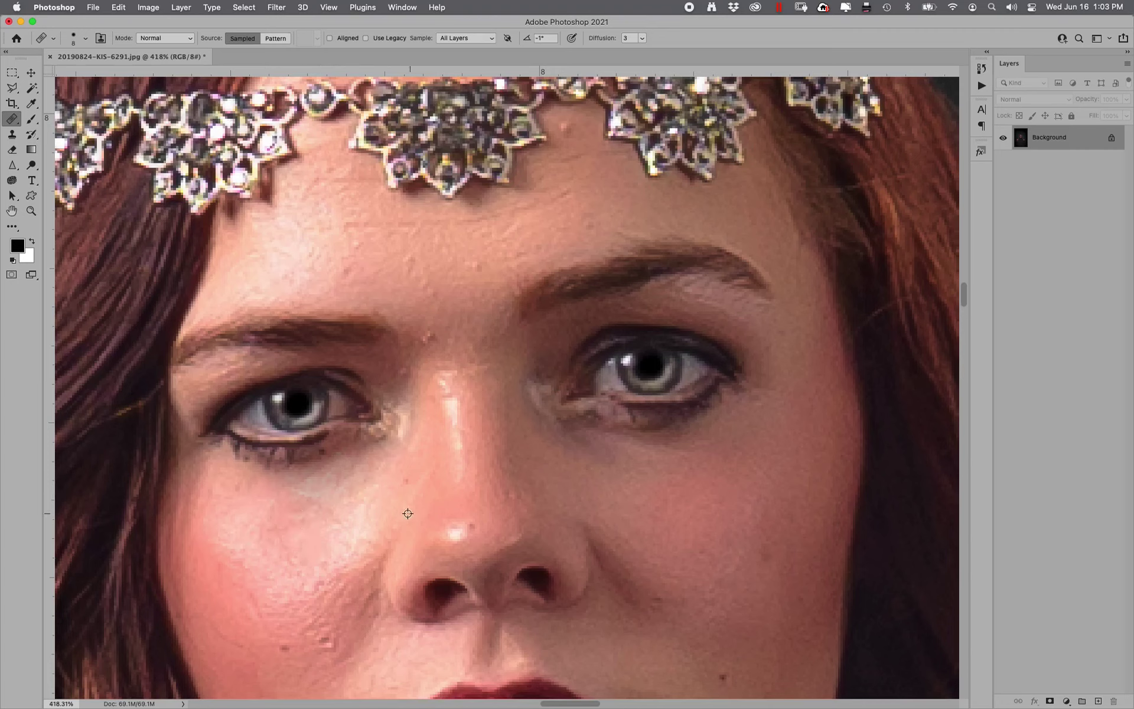
left_click(406, 481)
left_click(472, 527)
Step: Heal the forehead blemish and smooth the skin under and beside the right eye
left_click(486, 399, "alt")
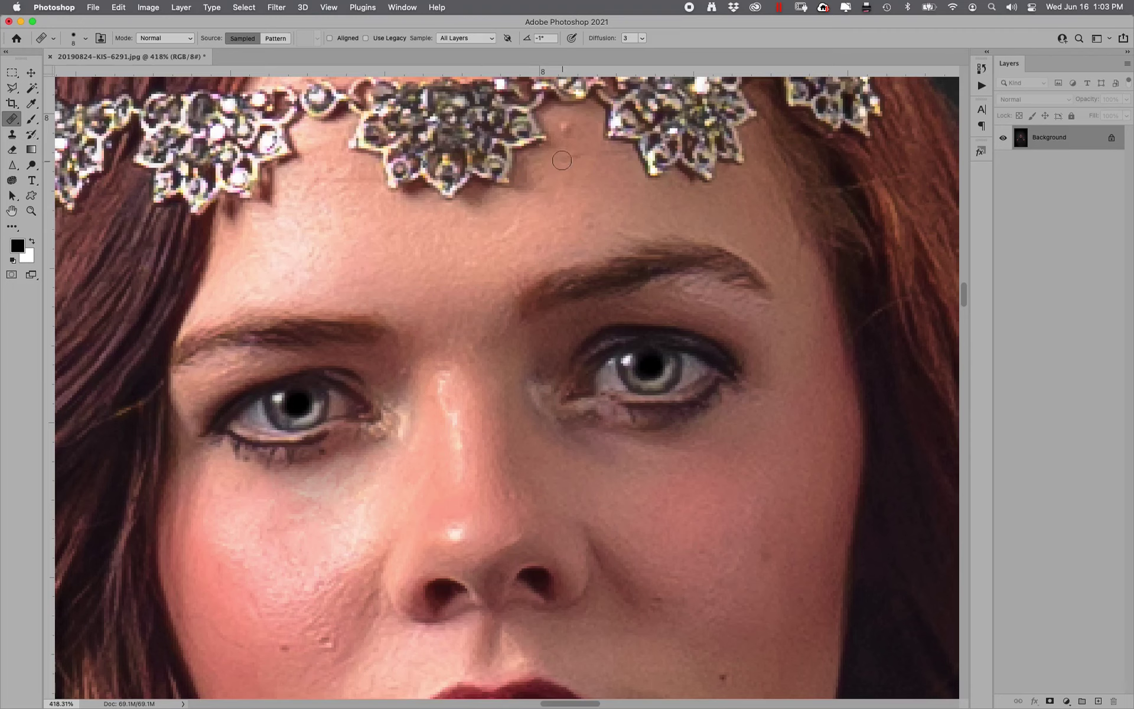
left_click(339, 217, "alt")
mouse_move(331, 186)
left_mouse_down()
mouse_move(349, 183)
mouse_move(328, 175)
left_mouse_up()
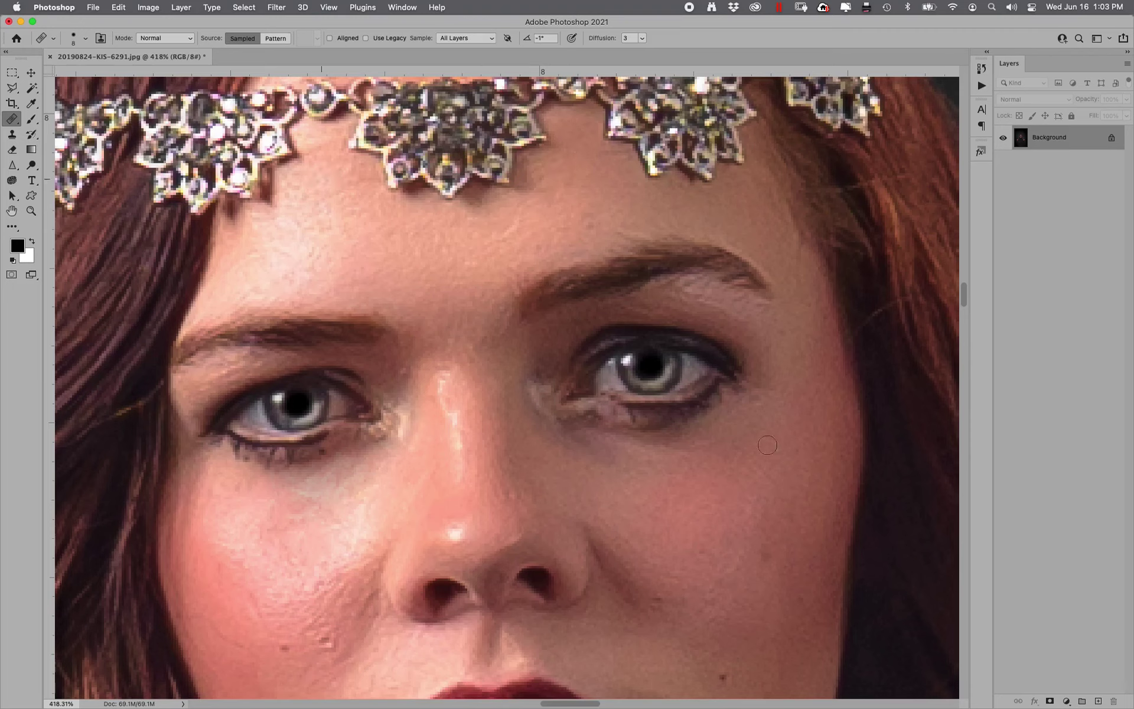
left_click(579, 476, "alt")
mouse_move(551, 444)
left_mouse_down()
mouse_move(710, 438)
mouse_move(608, 430)
mouse_move(683, 431)
left_mouse_up()
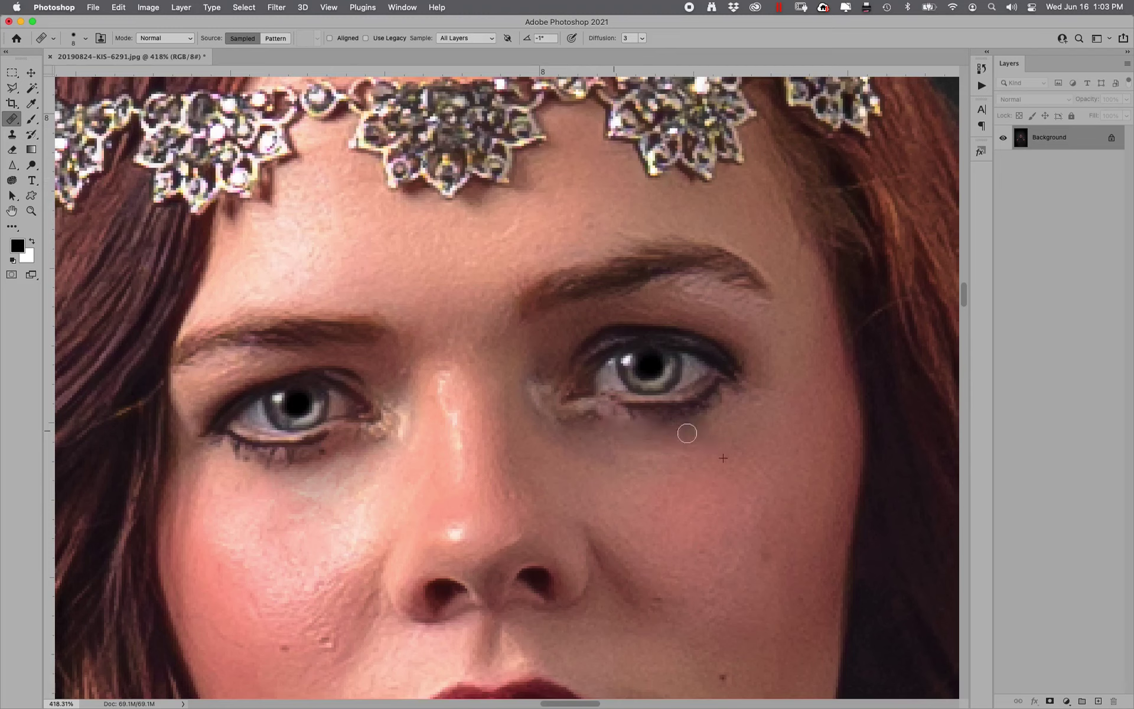
left_click(597, 464, "alt")
left_click_drag(549, 422, 537, 390)
Step: Heal the dark blemishes on the left cheek
scroll(734, 486, "down", 5)
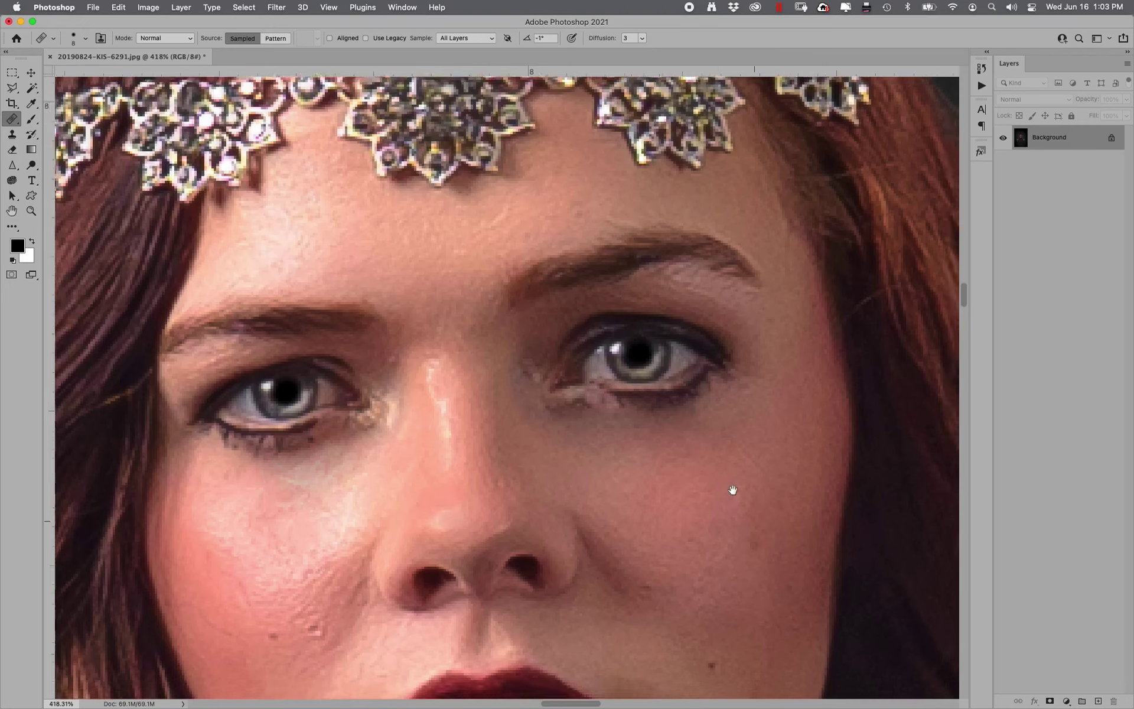
left_click(242, 448, "alt")
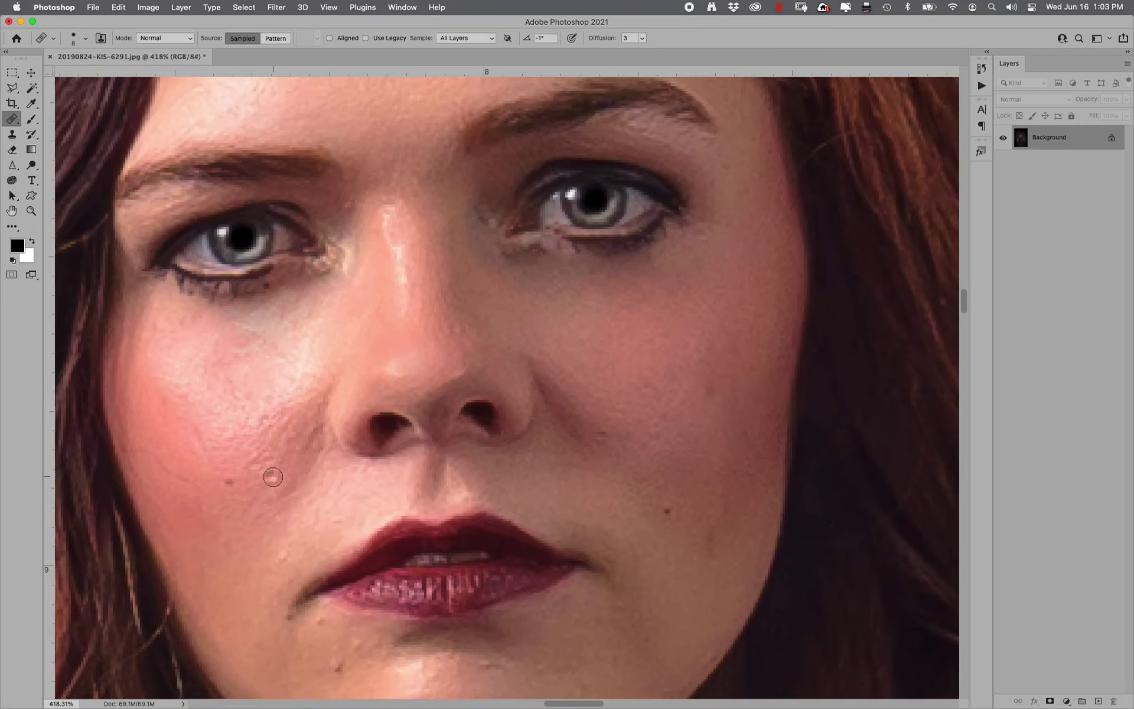
left_click(263, 470)
left_click(217, 544, "alt")
left_click(228, 482)
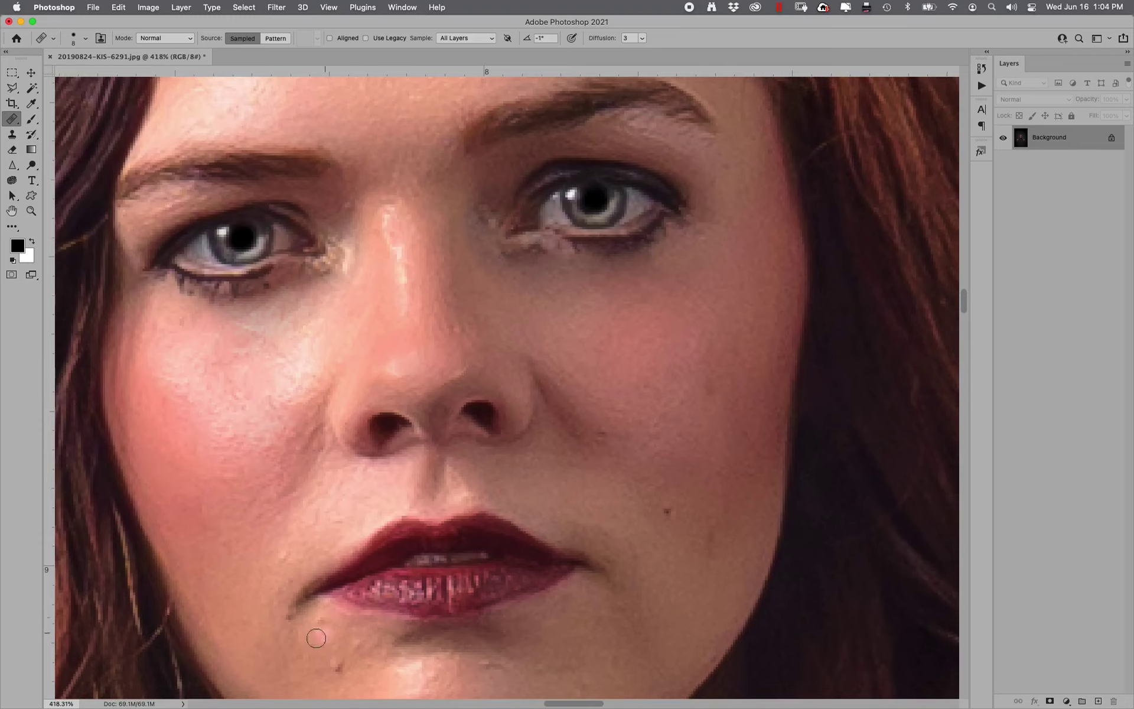
Step: Heal the chin blemishes, a cheek spot, the chin highlight and the wrinkles under the lip
left_click_drag(284, 552, 333, 455)
left_click(287, 460, "alt")
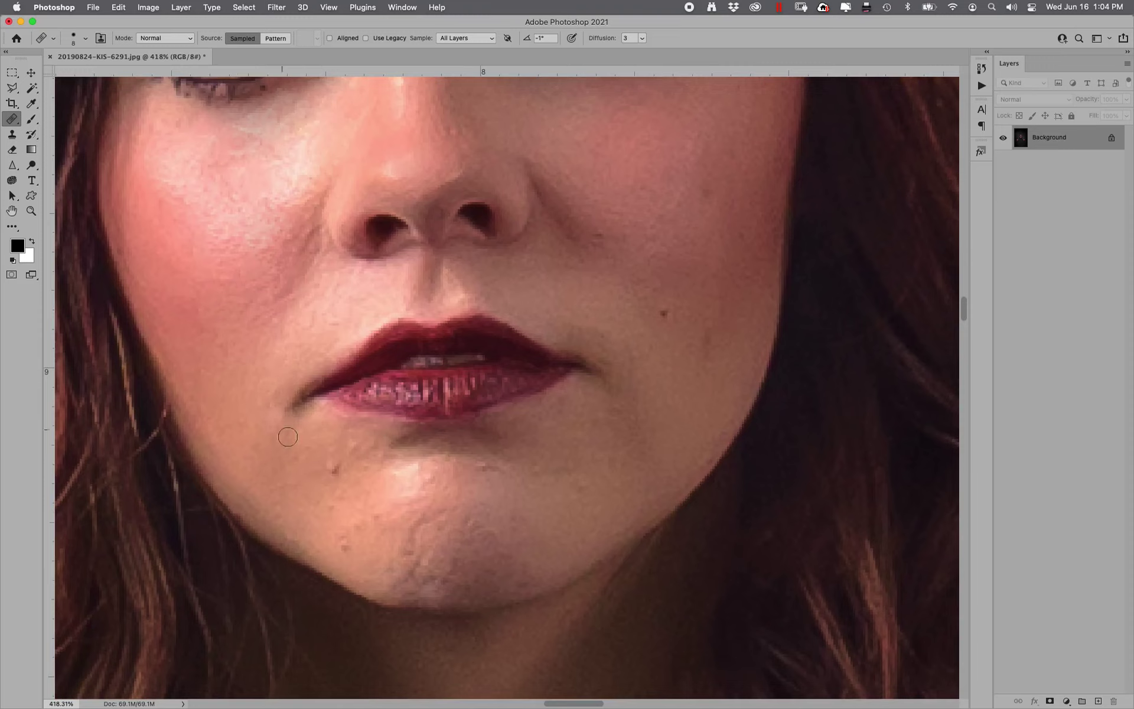
left_click(334, 469)
left_click(298, 476, "alt")
left_click(342, 545)
left_click(599, 484, "alt")
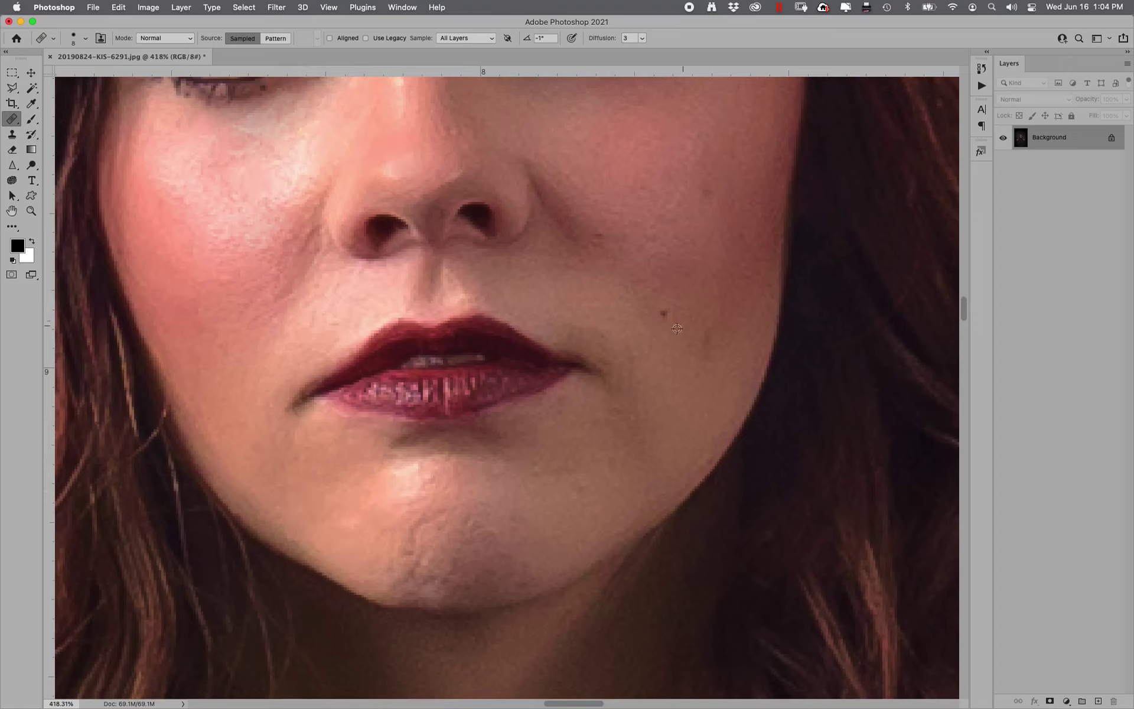
left_click(664, 314)
mouse_move(441, 481)
left_mouse_down()
mouse_move(405, 476)
mouse_move(446, 484)
left_mouse_up()
left_click(515, 499, "alt")
mouse_move(400, 538)
left_mouse_down()
mouse_move(437, 516)
mouse_move(465, 516)
mouse_move(482, 539)
left_mouse_up()
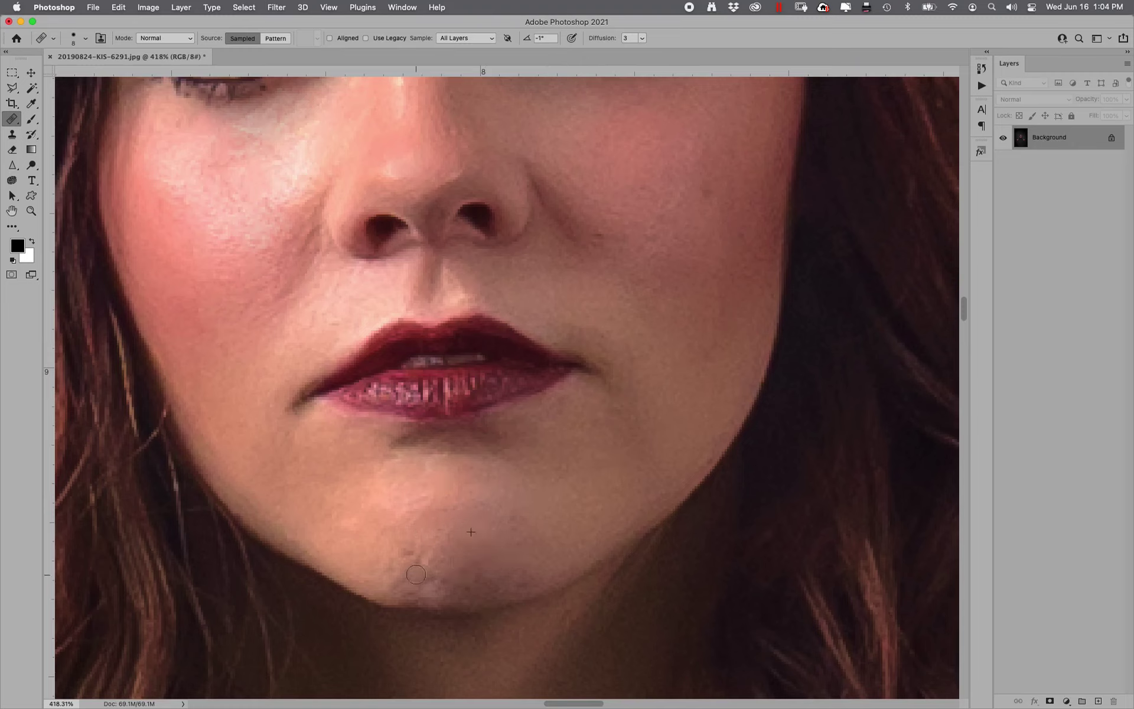
mouse_move(415, 574)
left_mouse_down()
mouse_move(439, 555)
mouse_move(431, 577)
mouse_move(466, 578)
mouse_move(403, 554)
mouse_move(429, 564)
mouse_move(403, 578)
mouse_move(388, 566)
mouse_move(443, 588)
left_mouse_up()
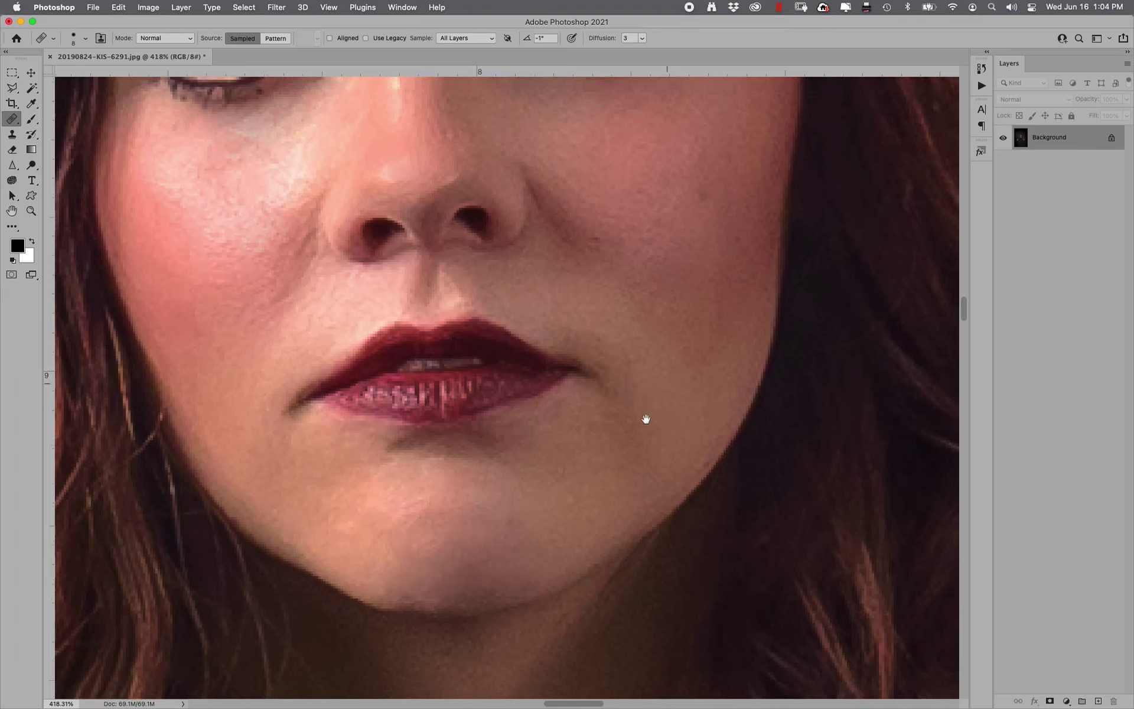
Step: Heal the light blemishes and spots on both cheeks
scroll(647, 413, "up", 5)
scroll(648, 412, "right", 3)
left_click(501, 441, "alt")
left_click(505, 417)
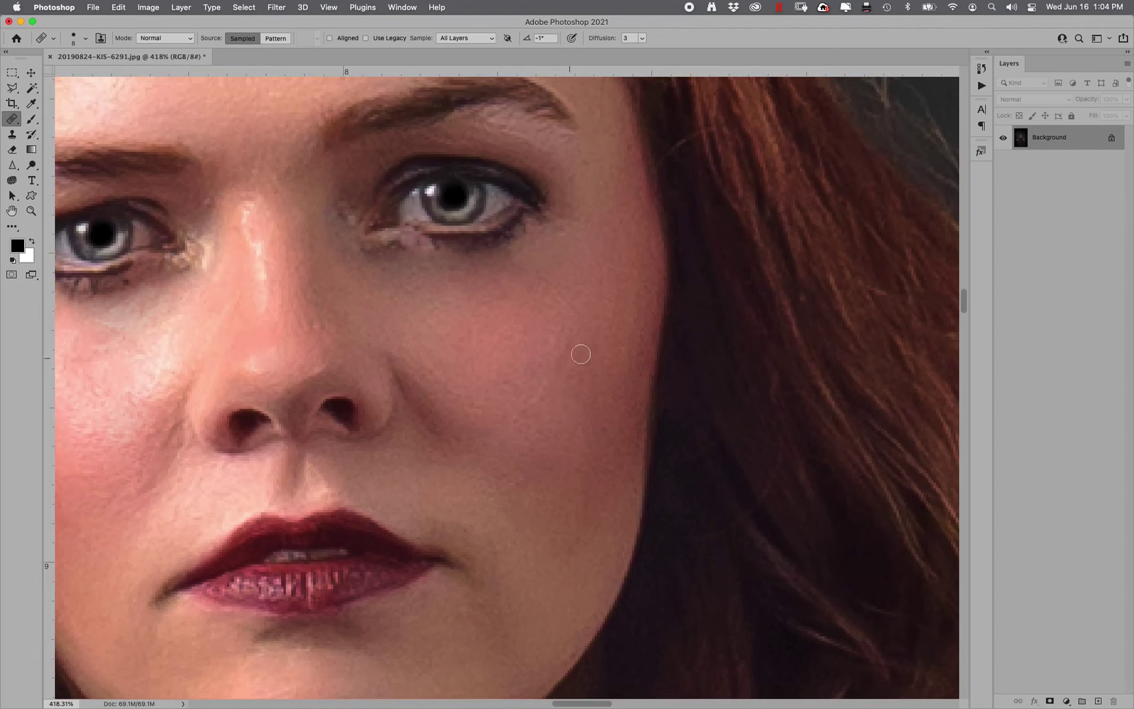
left_click_drag(541, 338, 497, 472)
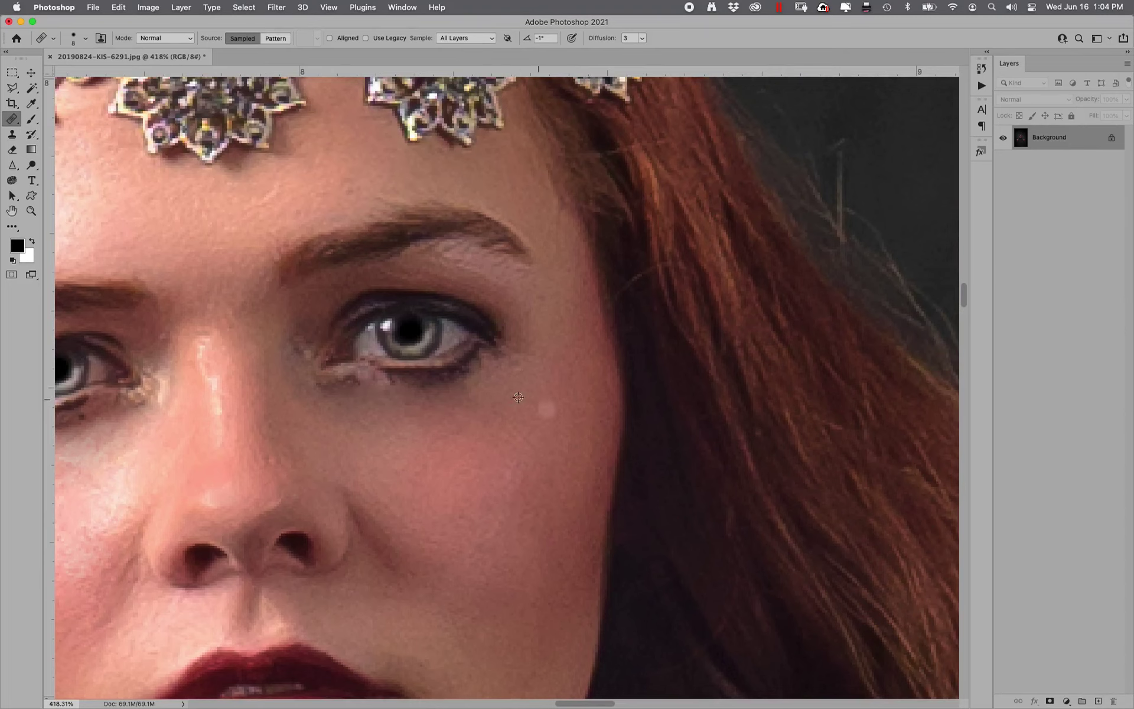
left_click(548, 407)
scroll(519, 425, "up", 8)
scroll(519, 426, "left", 6)
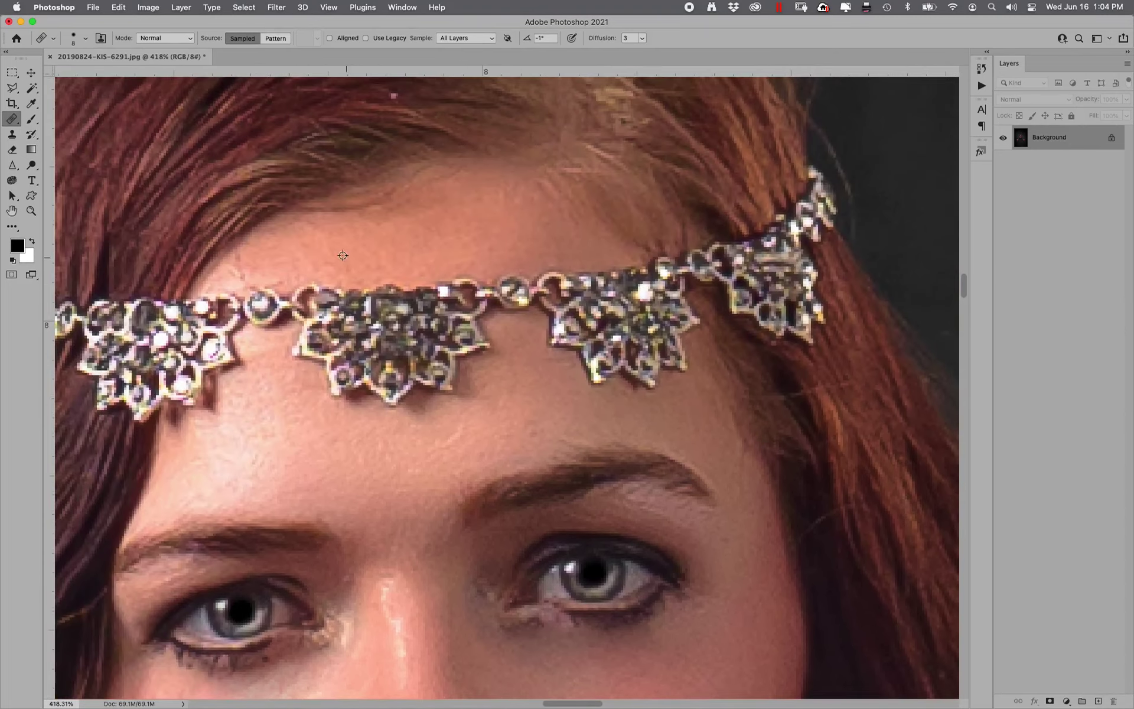
left_click(395, 197)
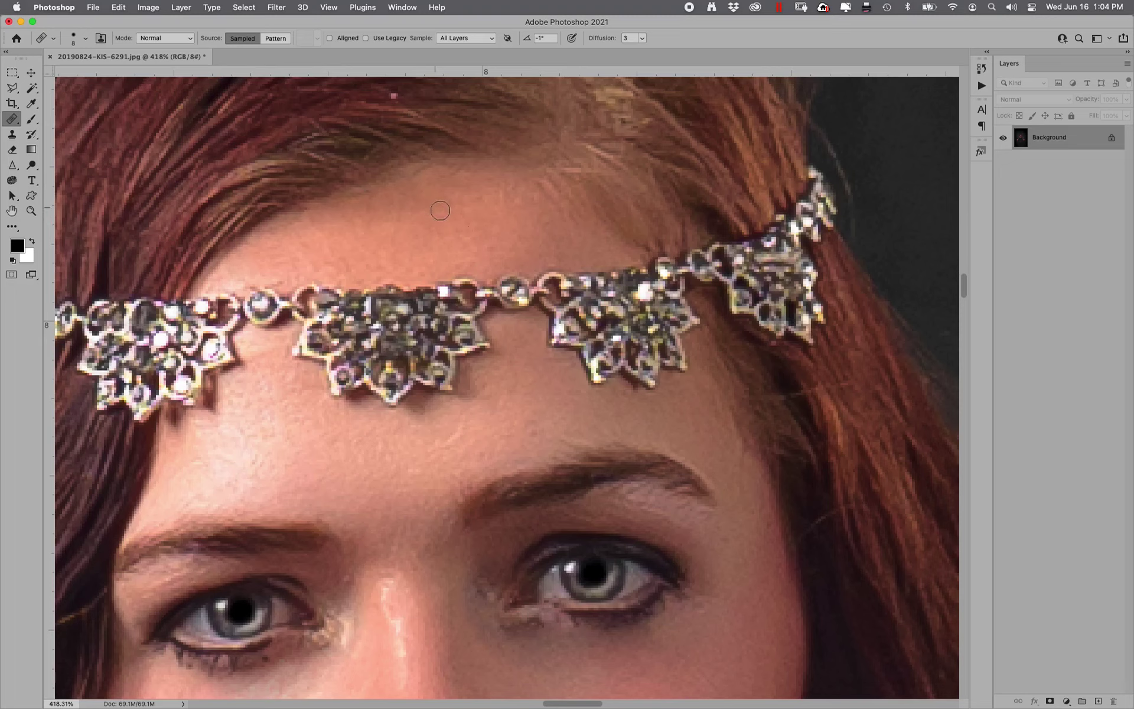
left_click_drag(537, 449, 609, 131)
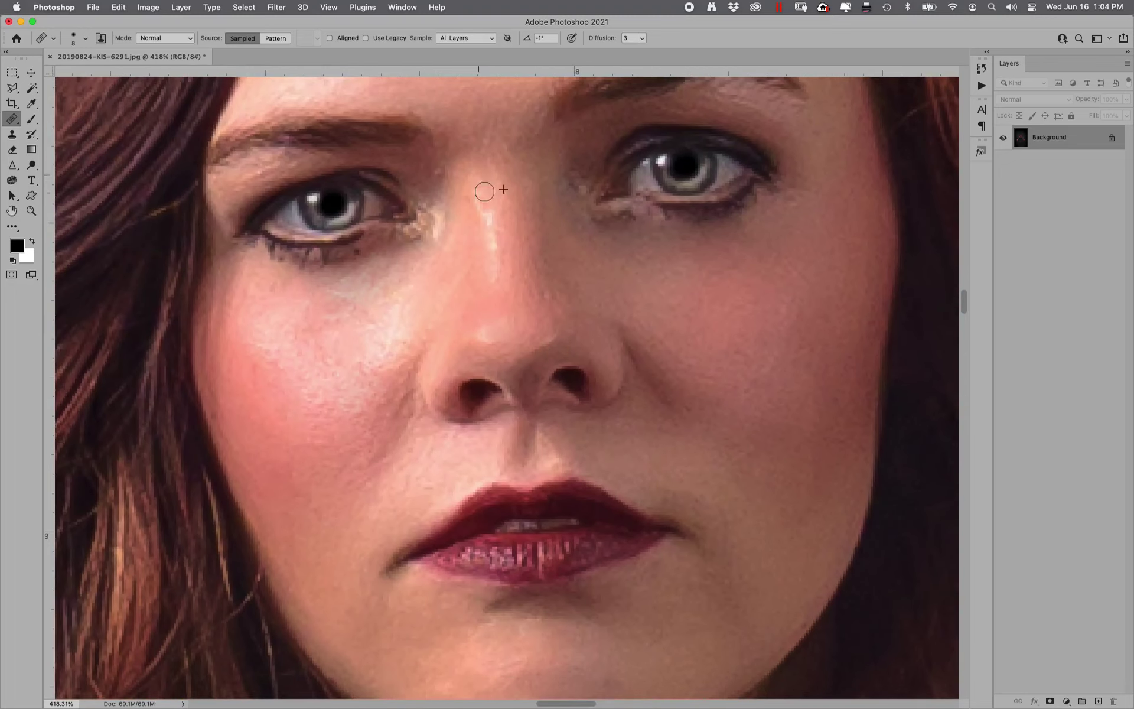
left_click(290, 382, "alt")
left_click(312, 340)
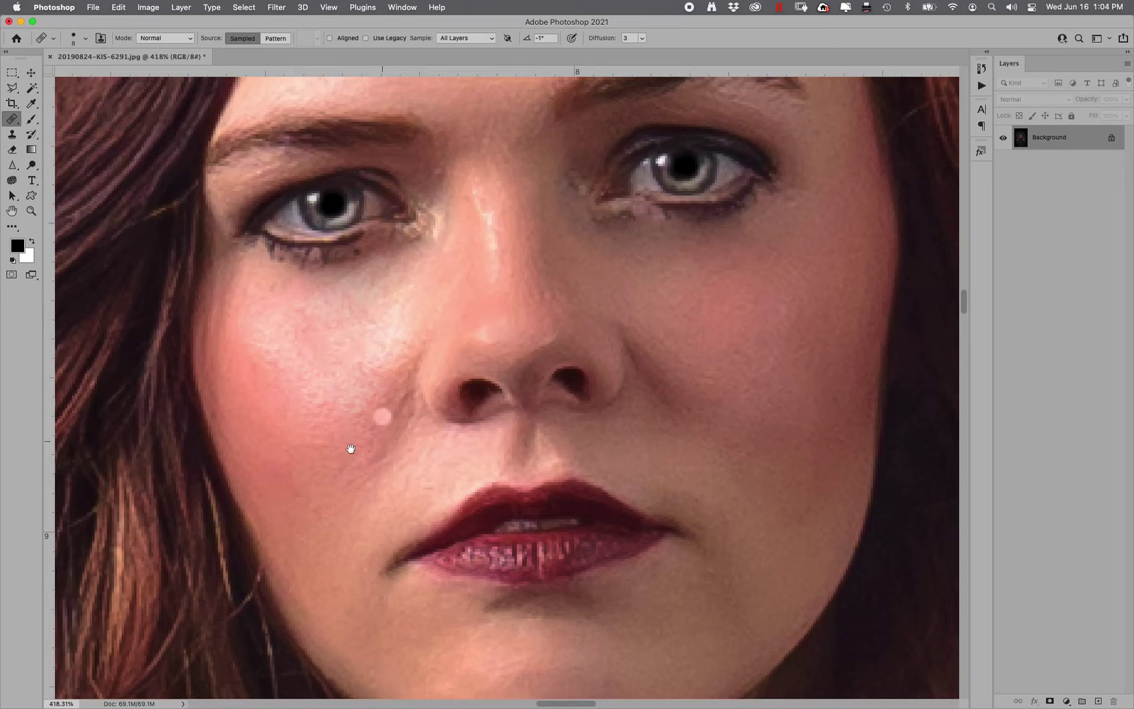
Step: Paint out the light hair strand below the chin
left_click_drag(380, 392, 278, 88)
left_click(601, 623, "alt")
mouse_move(639, 632)
left_mouse_down()
mouse_move(653, 625)
mouse_move(653, 653)
left_mouse_up()
mouse_move(602, 591)
left_mouse_down()
mouse_move(620, 324)
mouse_move(620, 337)
left_mouse_up()
Step: Heal away the dark mole on the neck
left_click(535, 591)
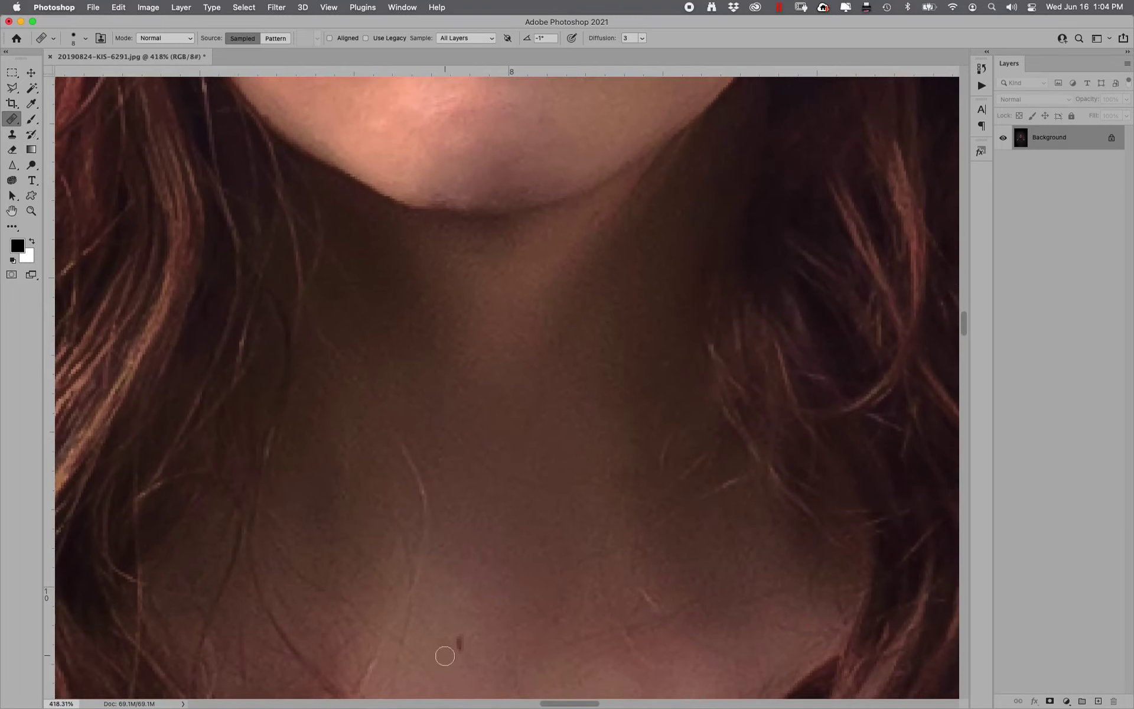
left_click_drag(516, 605, 519, 254)
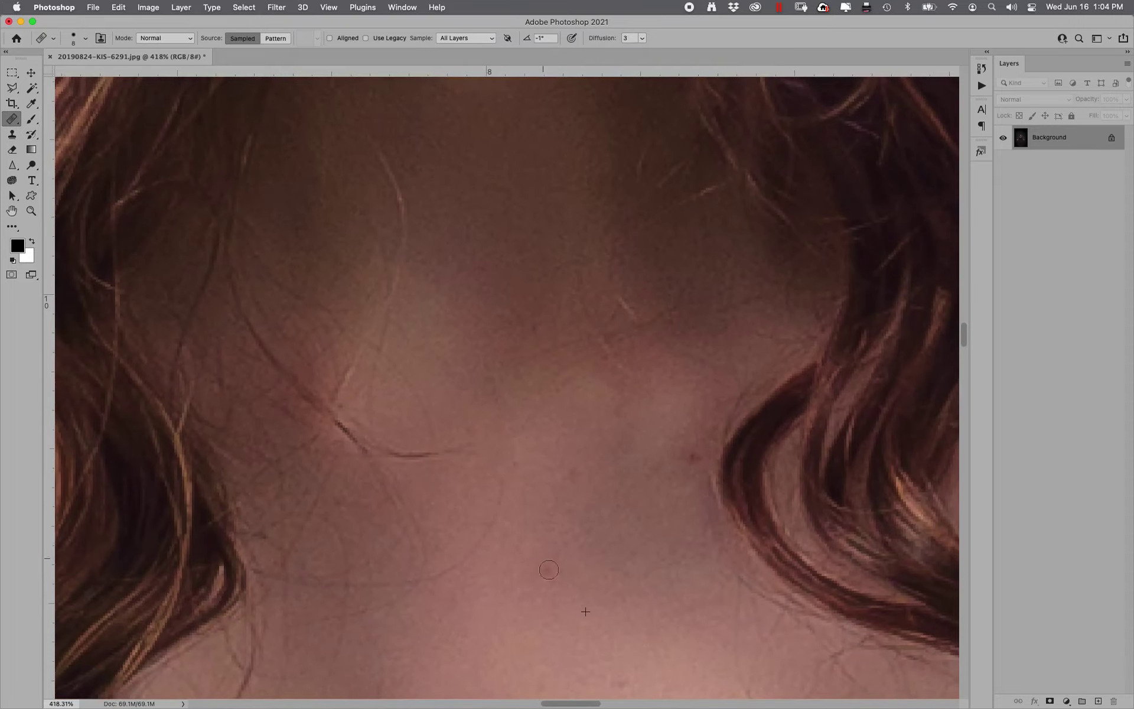
scroll(683, 459, "down", 10)
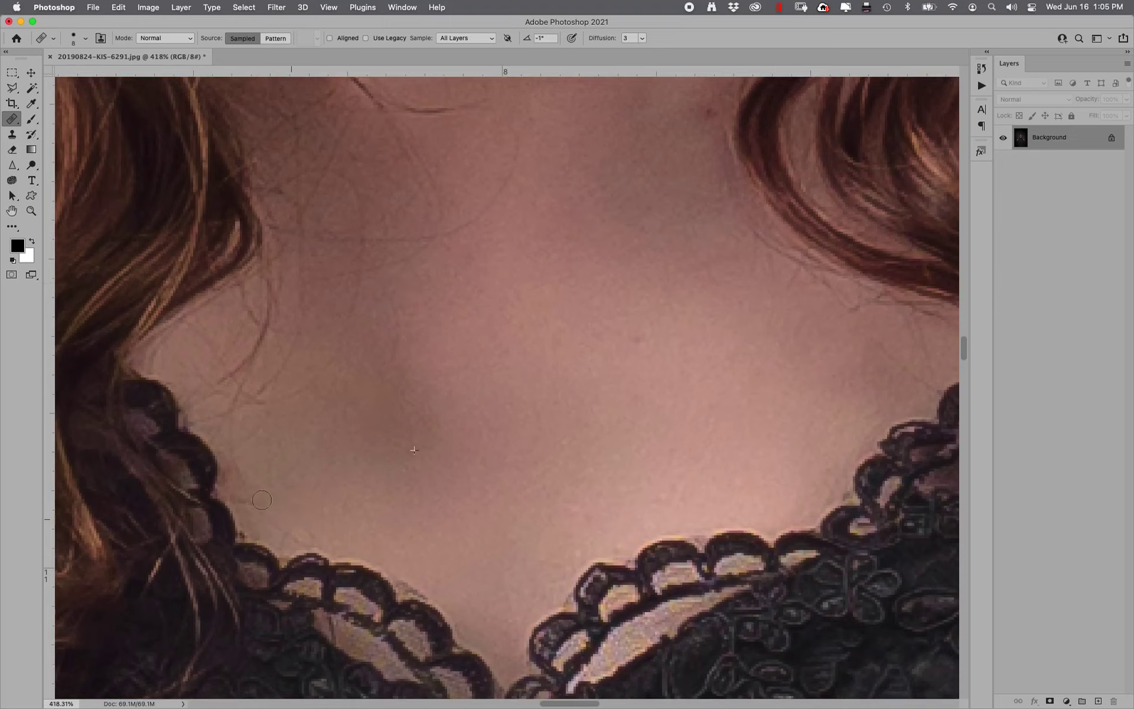
scroll(261, 500, "up", 5)
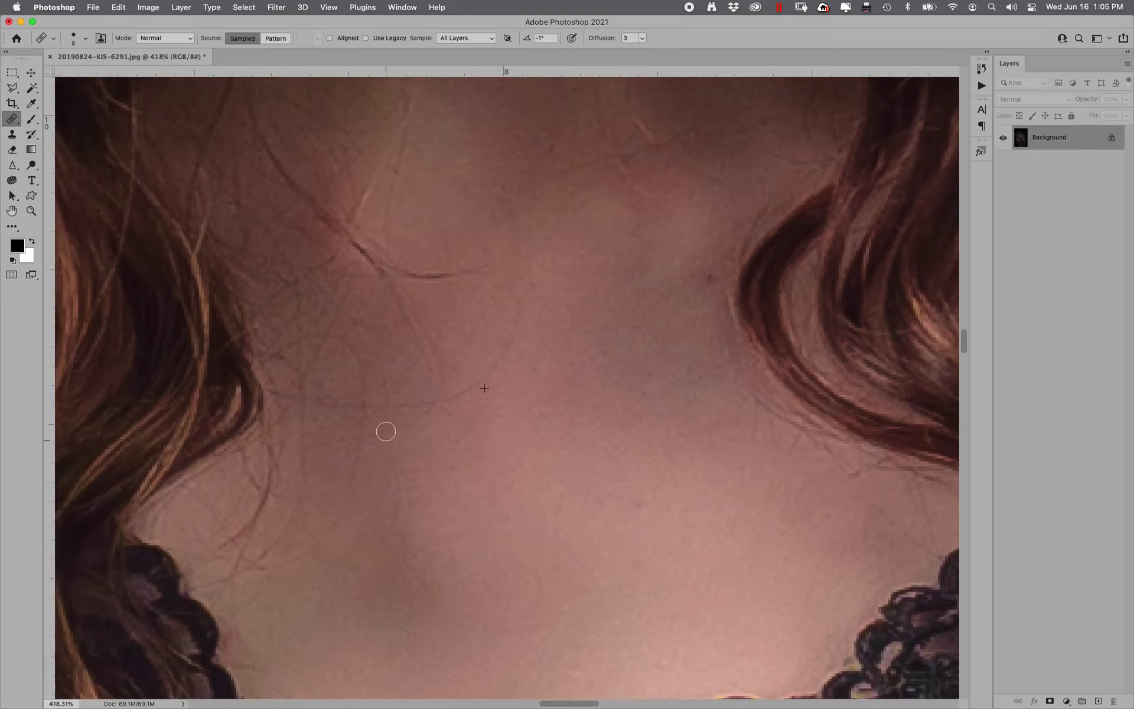
Step: Remove the faint, dark and light hair strands crossing the neck
left_click(437, 400)
mouse_move(411, 269)
left_mouse_down()
mouse_move(393, 298)
mouse_move(432, 362)
mouse_move(393, 286)
mouse_move(406, 274)
mouse_move(372, 255)
left_mouse_up()
left_click(412, 302, "alt")
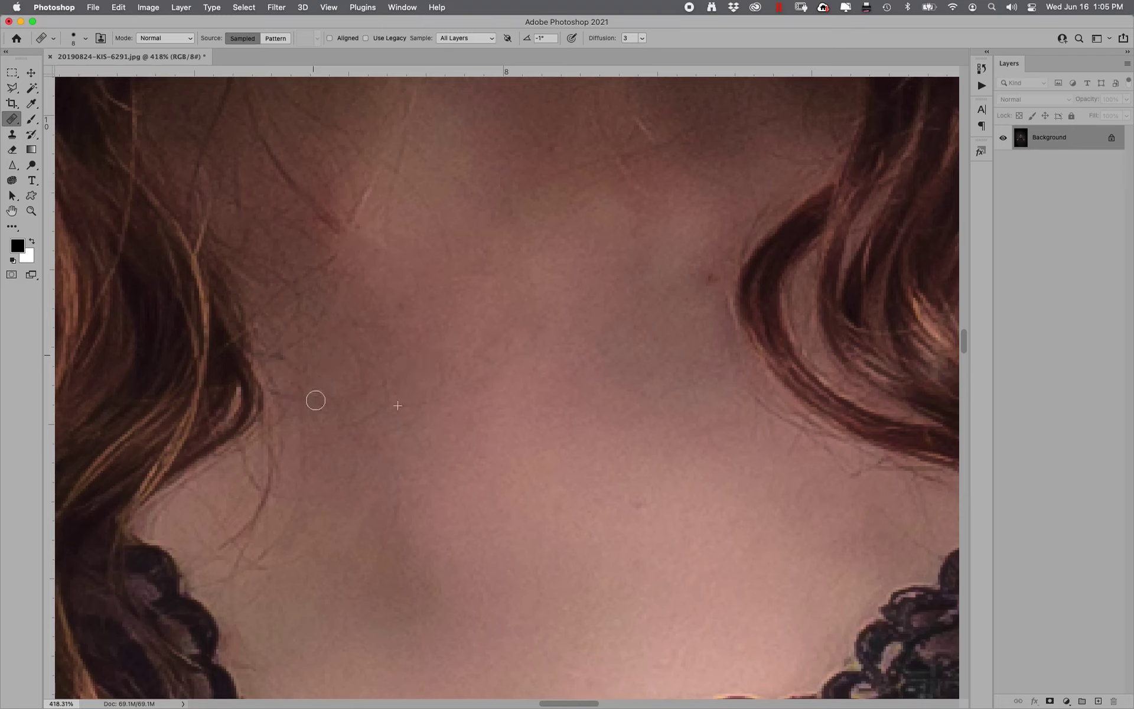
scroll(499, 490, "up", 5)
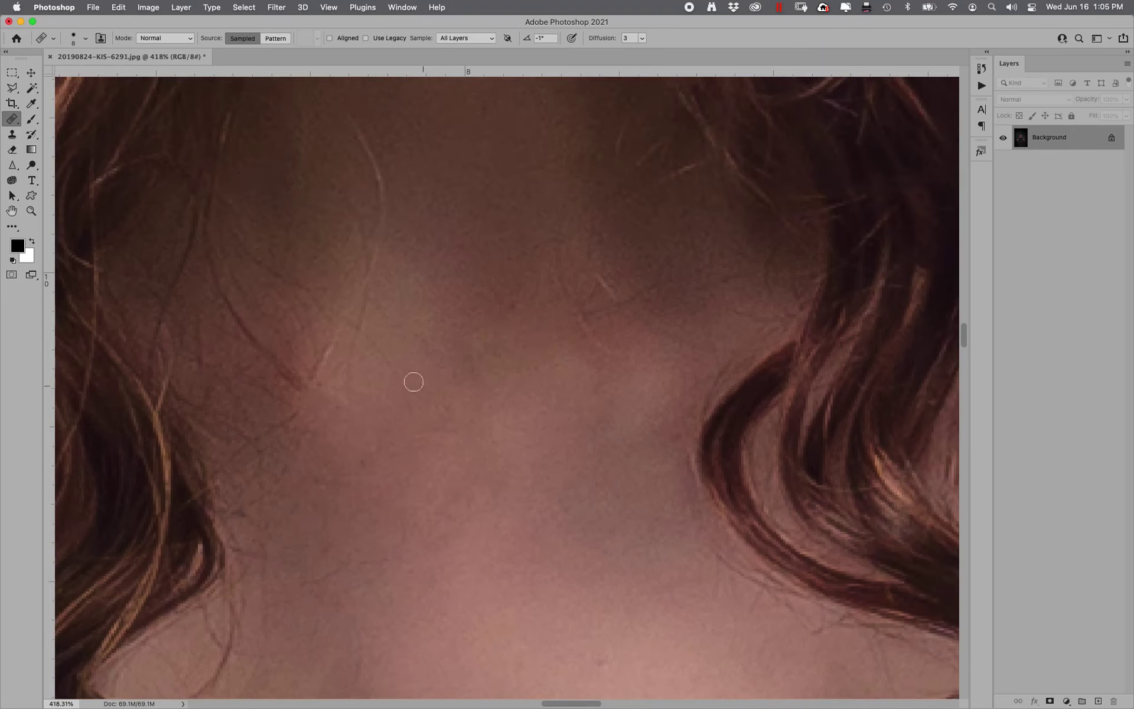
left_click_drag(506, 275, 434, 413)
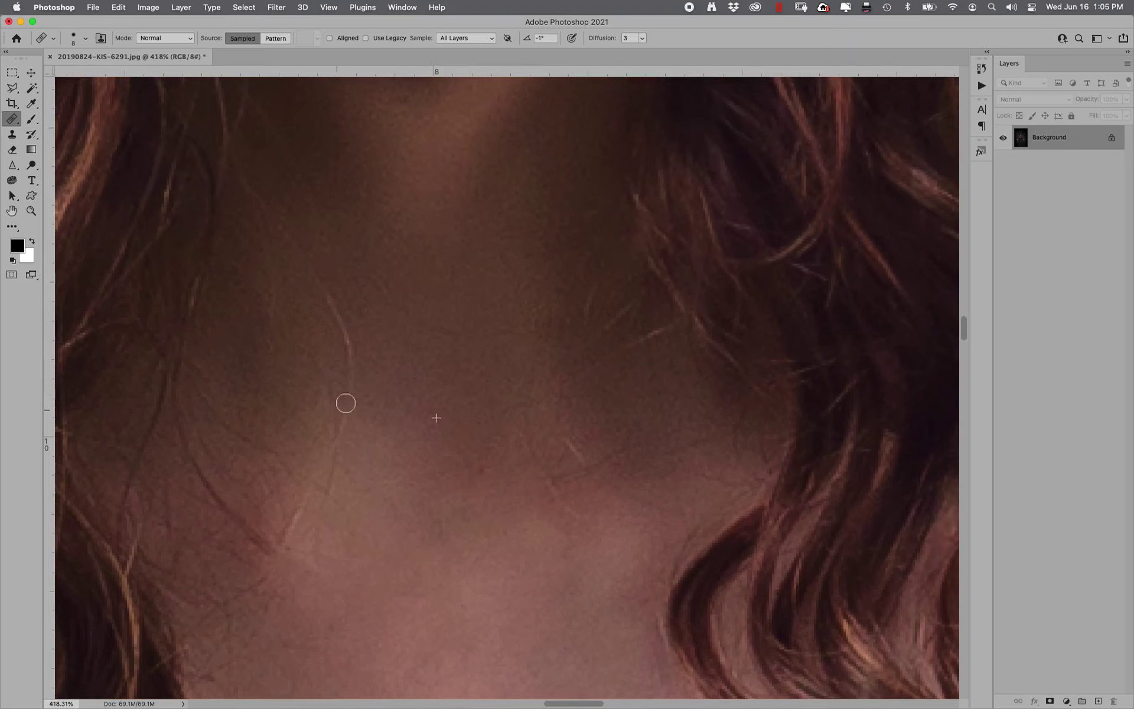
left_click_drag(346, 403, 327, 295)
left_click_drag(502, 372, 1036, 470)
Step: Sample clean background and paint out the flyaway hairs above and beside the crown
left_click_drag(762, 471, 840, 469)
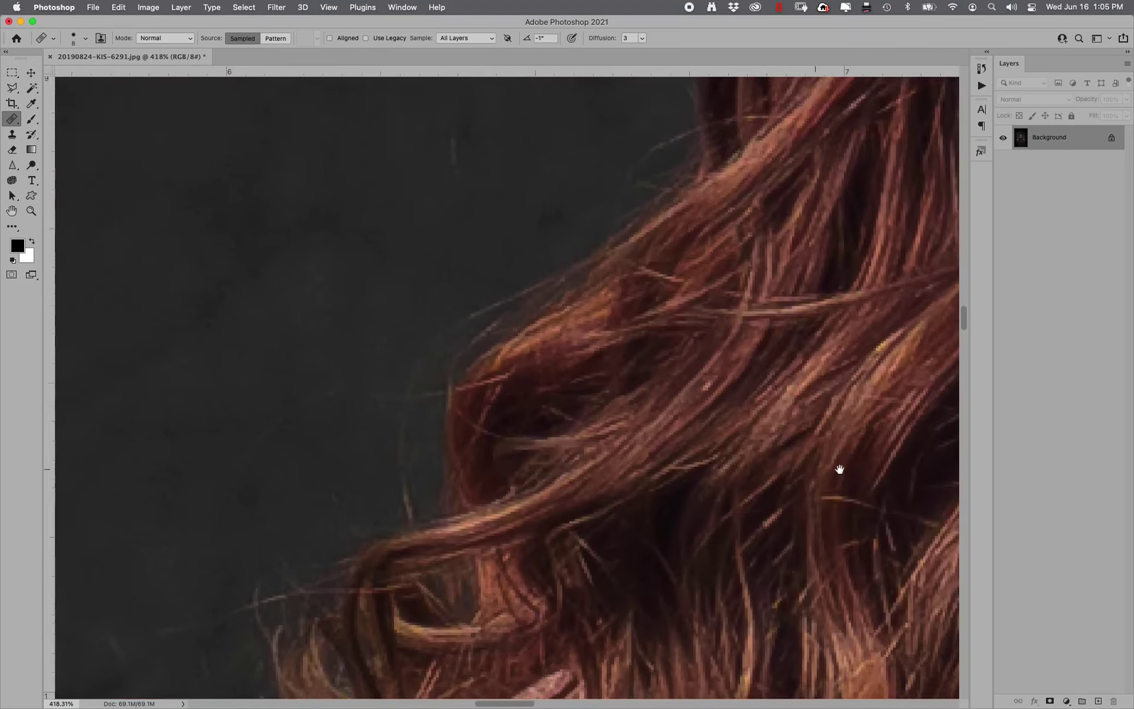
left_click_drag(637, 431, 802, 409)
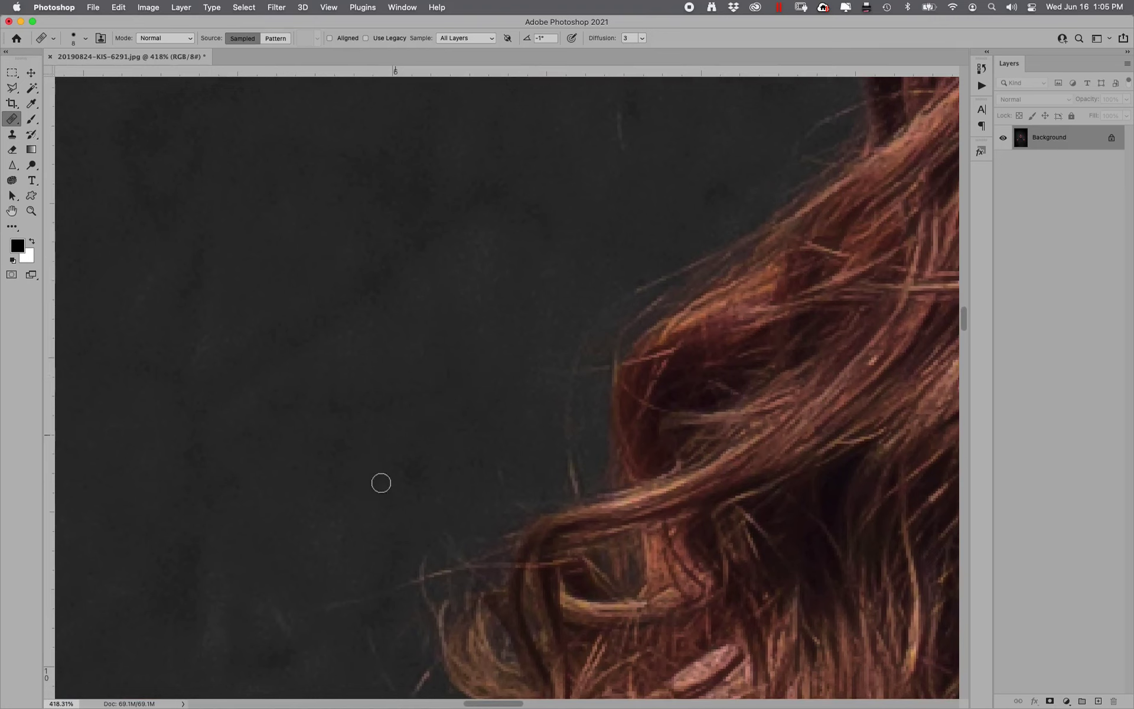
left_click_drag(461, 405, 260, 574)
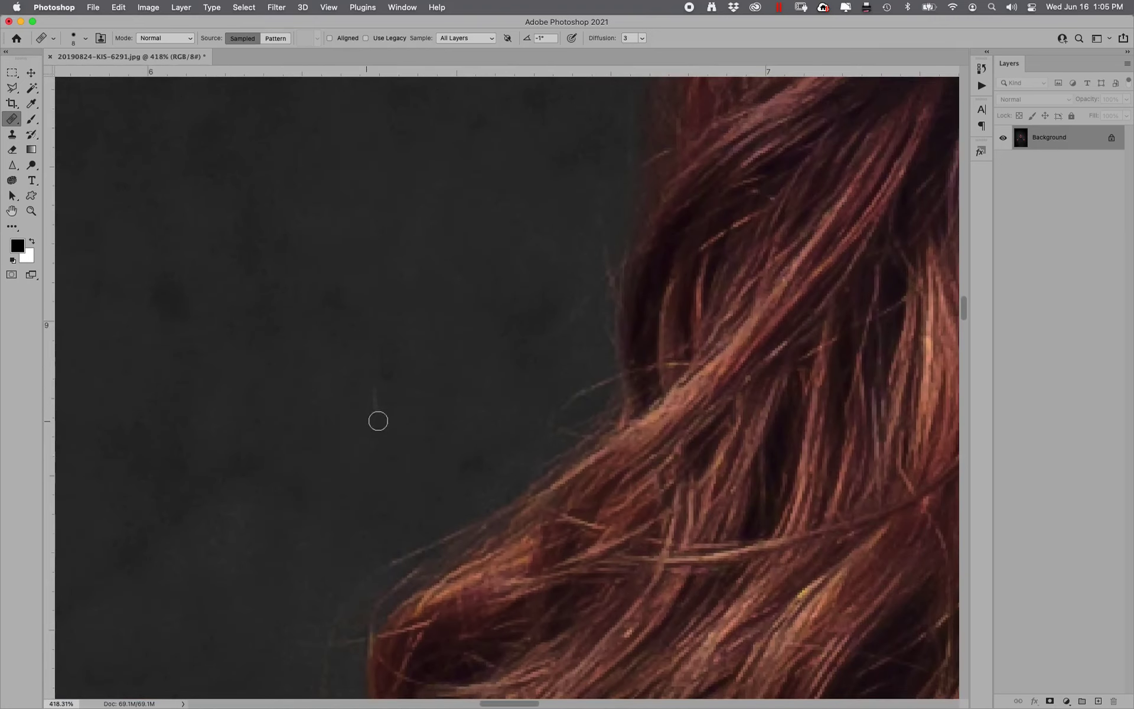
scroll(378, 420, "up", 10)
scroll(378, 421, "right", 5)
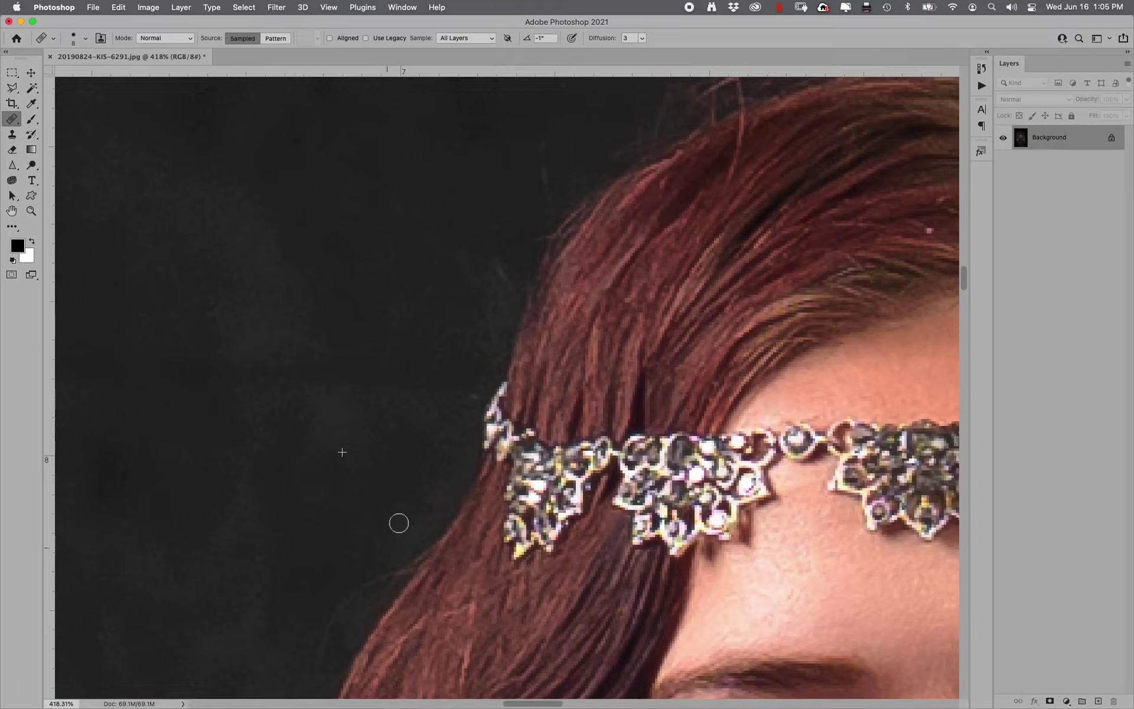
scroll(399, 523, "up", 6)
scroll(398, 523, "right", 4)
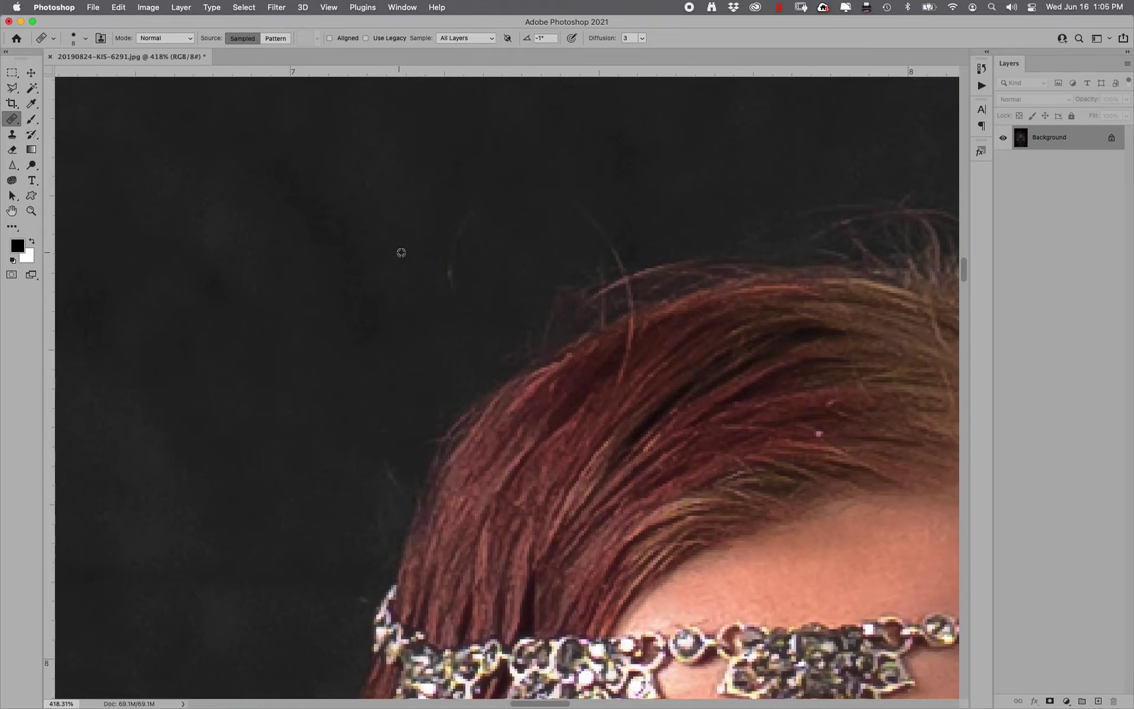
scroll(385, 203, "right", 8)
scroll(384, 203, "up", 2)
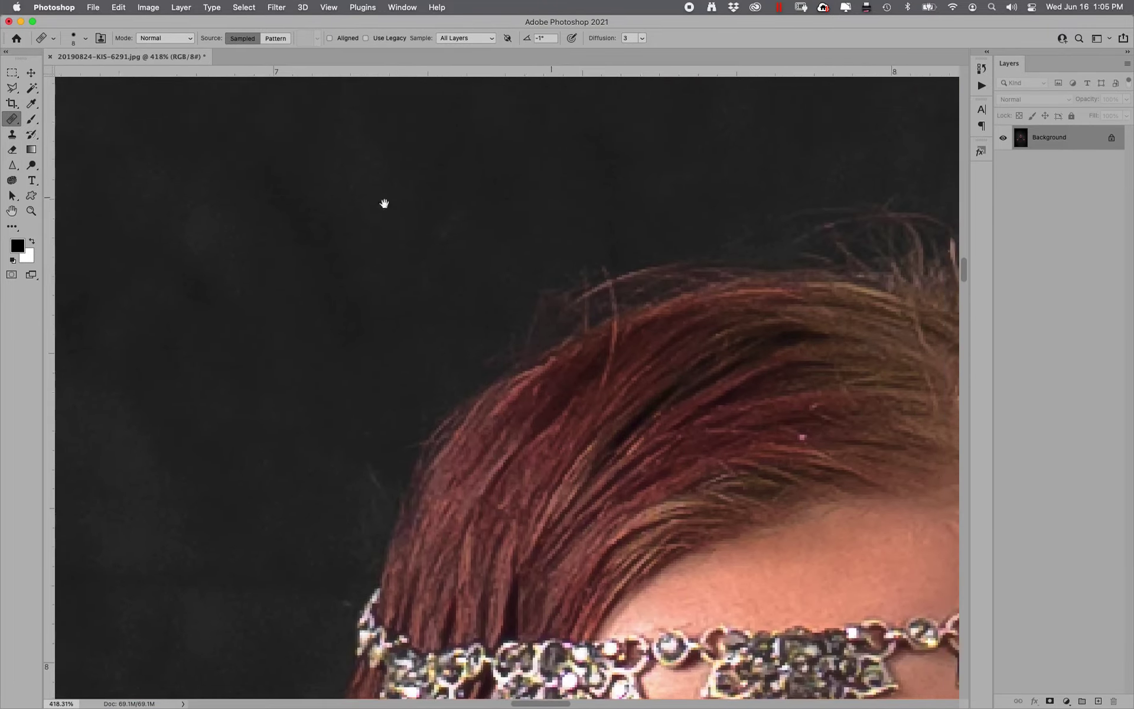
left_click(473, 135, "alt")
left_click_drag(549, 237, 445, 251)
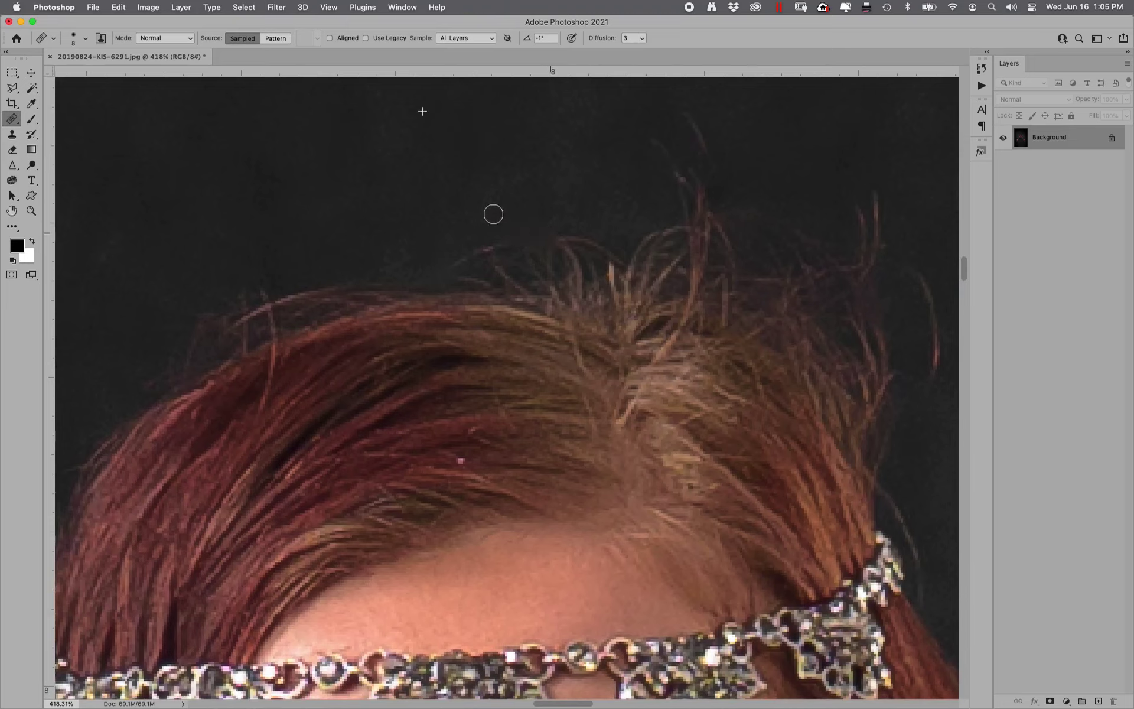
left_click_drag(494, 214, 493, 214)
scroll(493, 214, "right", 8)
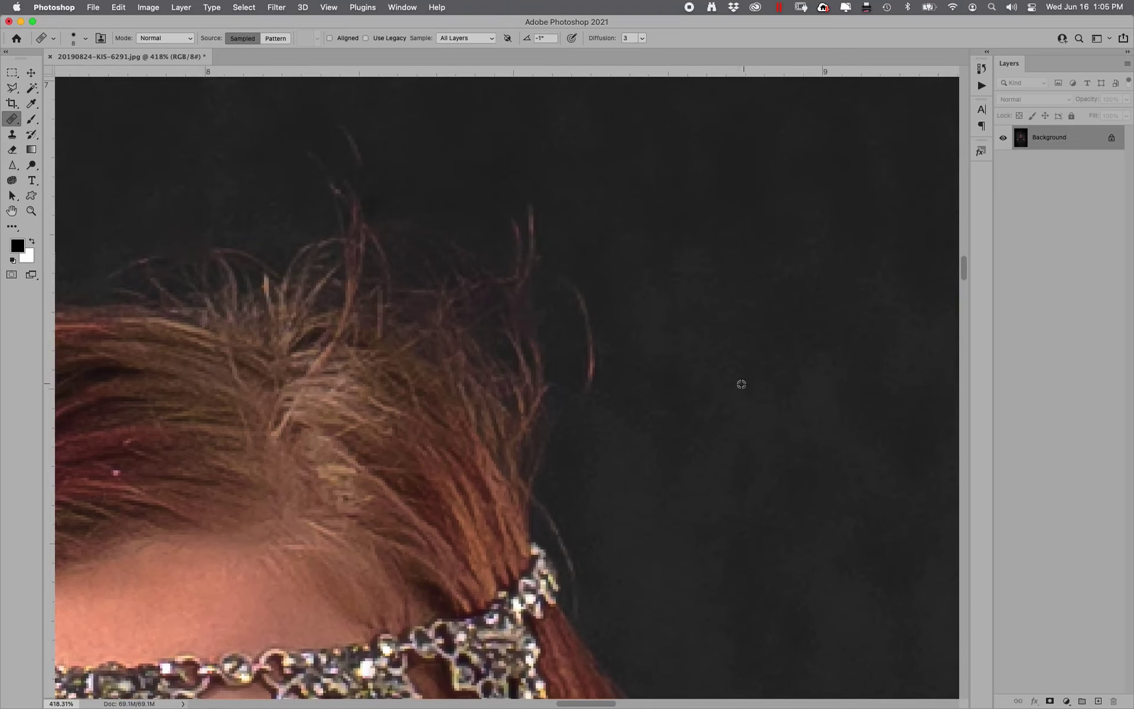
left_click_drag(586, 379, 582, 290)
mouse_move(523, 266)
left_mouse_down()
mouse_move(506, 211)
mouse_move(510, 225)
left_mouse_up()
Step: Remove the thin vertical strand in the dark background
mouse_move(359, 144)
left_mouse_down()
mouse_move(356, 189)
mouse_move(328, 186)
left_mouse_up()
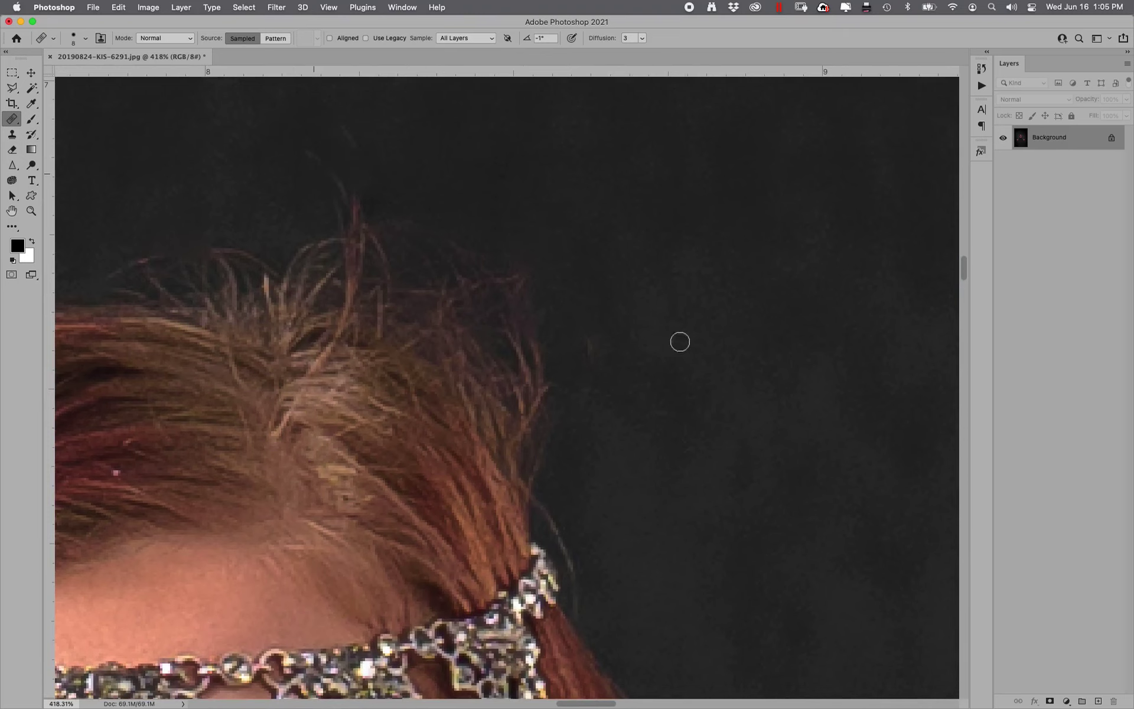
scroll(679, 339, "down", 7)
scroll(679, 339, "right", 2)
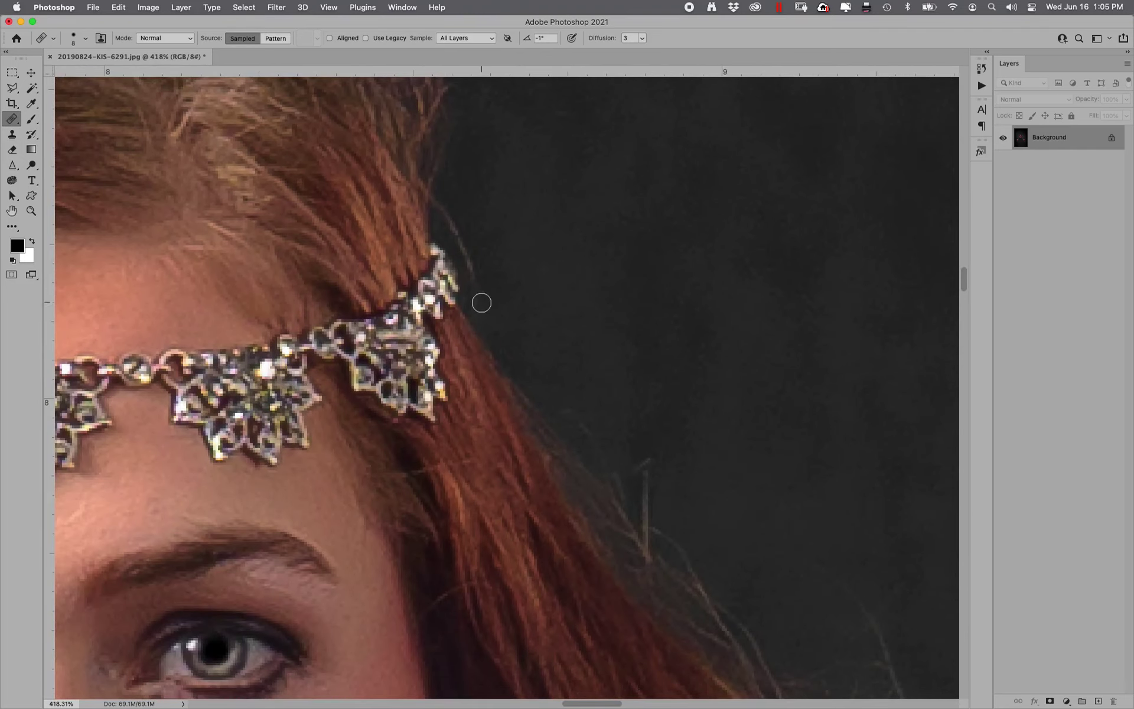
left_click_drag(477, 276, 435, 205)
scroll(548, 281, "right", 5)
scroll(548, 281, "down", 3)
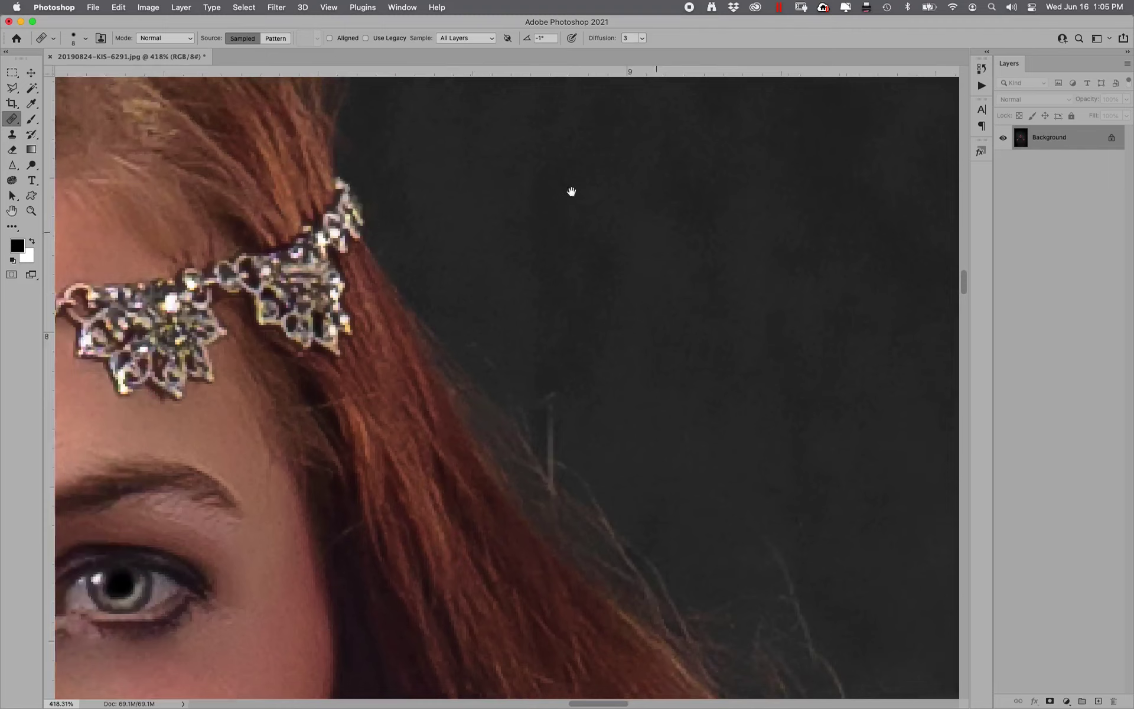
left_click_drag(442, 331, 434, 397)
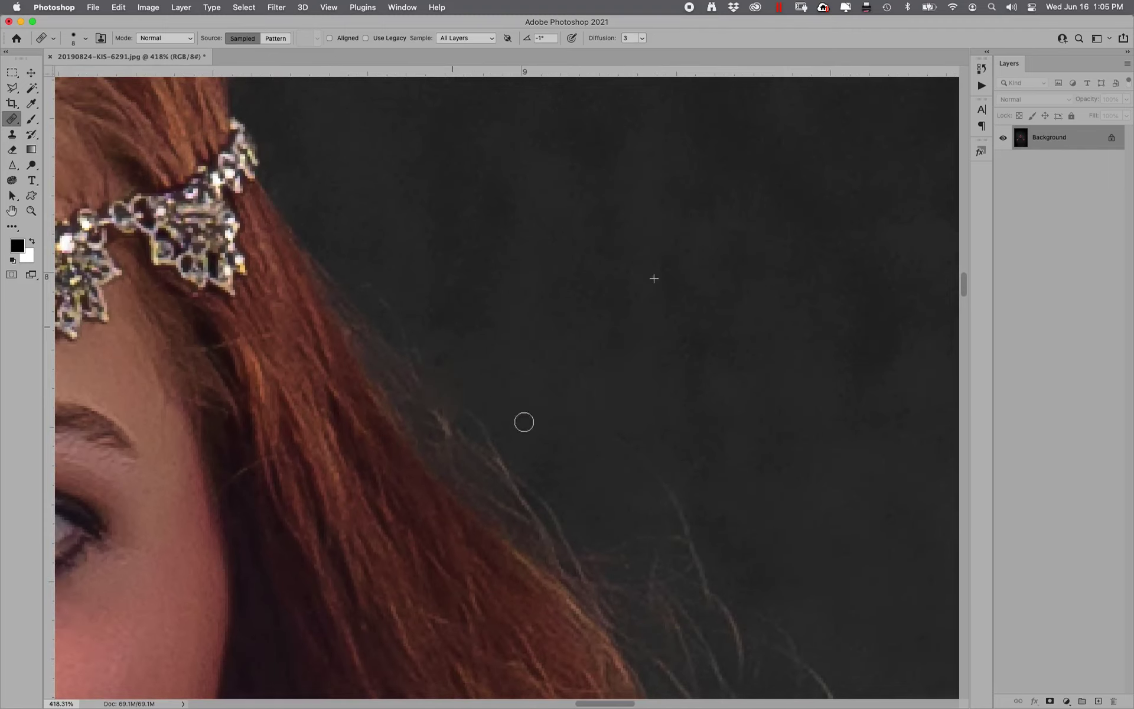
mouse_move(684, 550)
left_mouse_down()
mouse_move(704, 552)
mouse_move(683, 512)
left_mouse_up()
Step: Erase the thin and curled strands off the hair edge, then zoom out
scroll(682, 244, "down", 7)
scroll(681, 244, "right", 4)
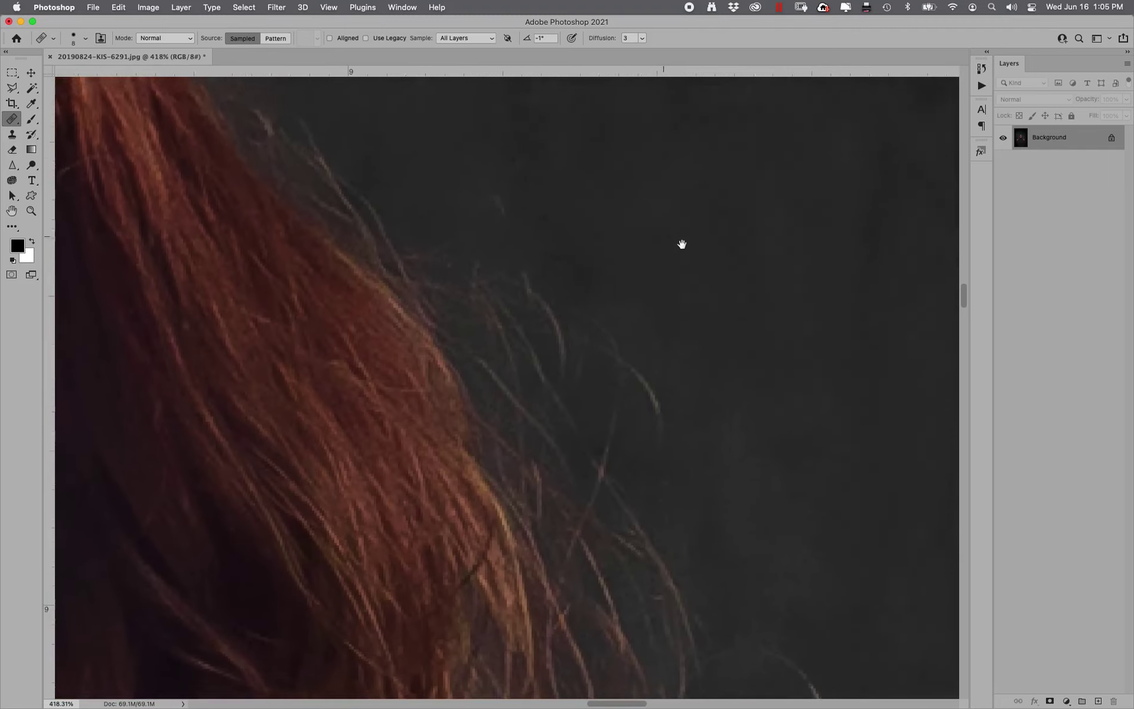
scroll(681, 243, "down", 2)
scroll(682, 244, "right", 1)
mouse_move(652, 371)
left_mouse_down()
mouse_move(638, 382)
mouse_move(611, 321)
mouse_move(613, 300)
left_mouse_up()
mouse_move(459, 162)
left_mouse_down()
mouse_move(555, 314)
mouse_move(548, 347)
mouse_move(574, 348)
left_mouse_up()
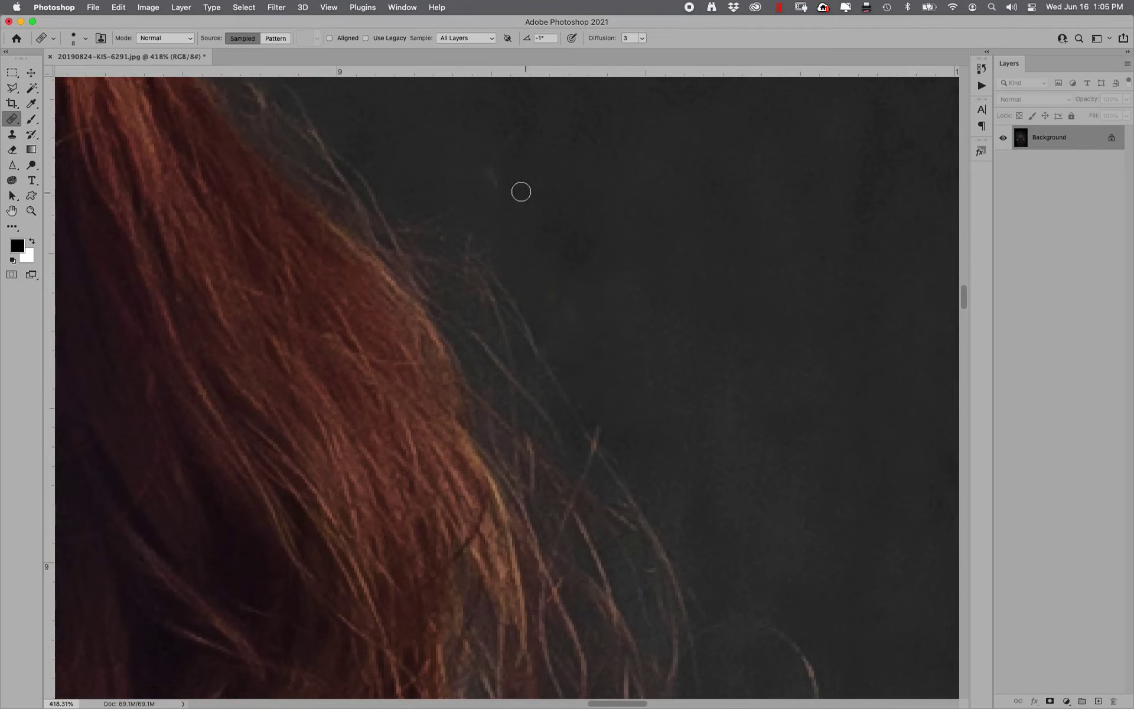
scroll(521, 192, "down", 5)
scroll(521, 191, "right", 5)
mouse_move(525, 405)
left_mouse_down()
mouse_move(429, 330)
mouse_move(522, 425)
mouse_move(486, 504)
left_mouse_up()
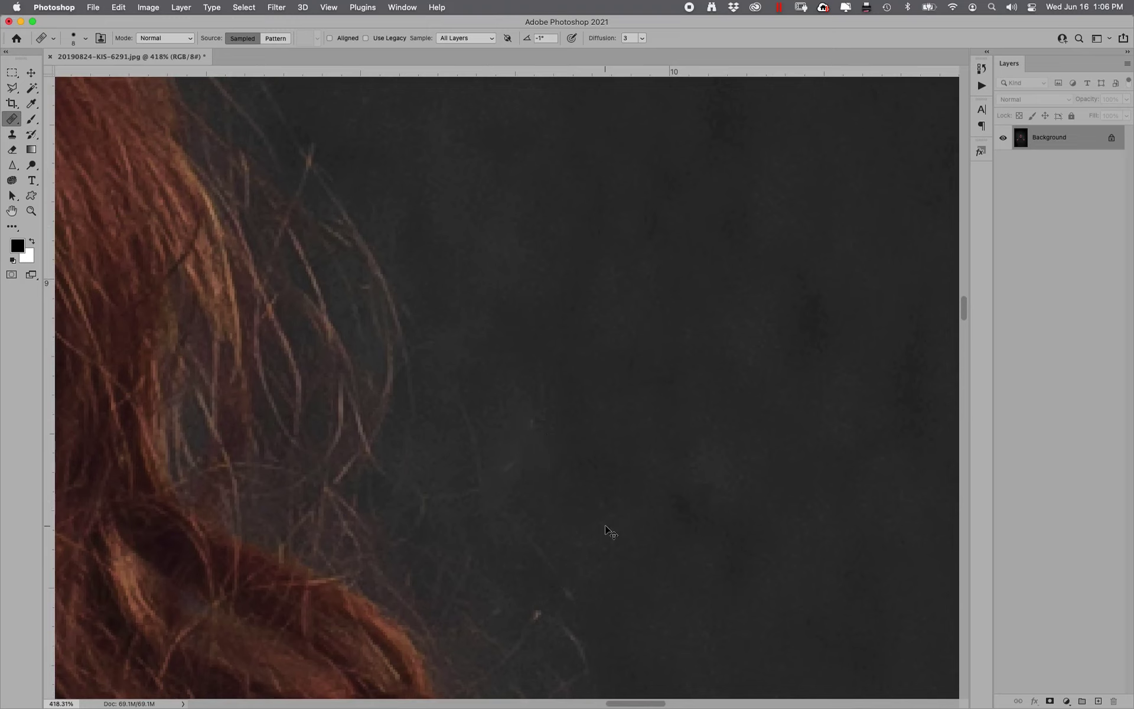
key("super+minus")
key("super+minus")
key("super+minus")
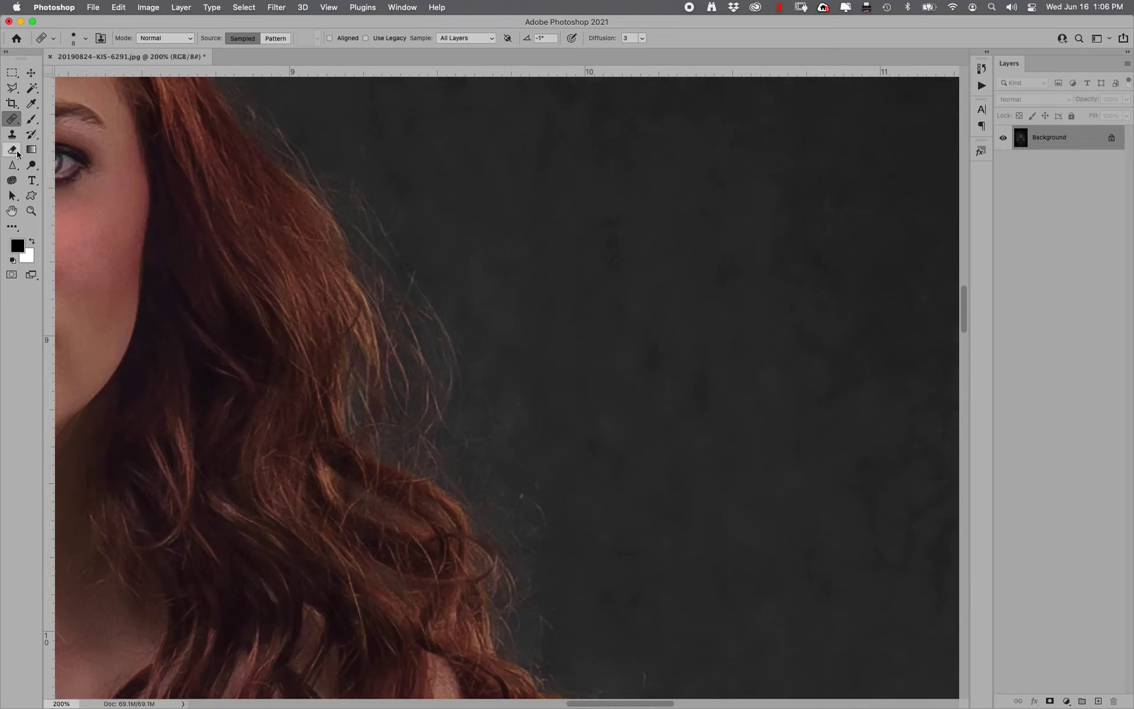
Step: Set the Clone Stamp to size 100 and 33% opacity, then clone over the flyaway hairs
left_click(20, 137)
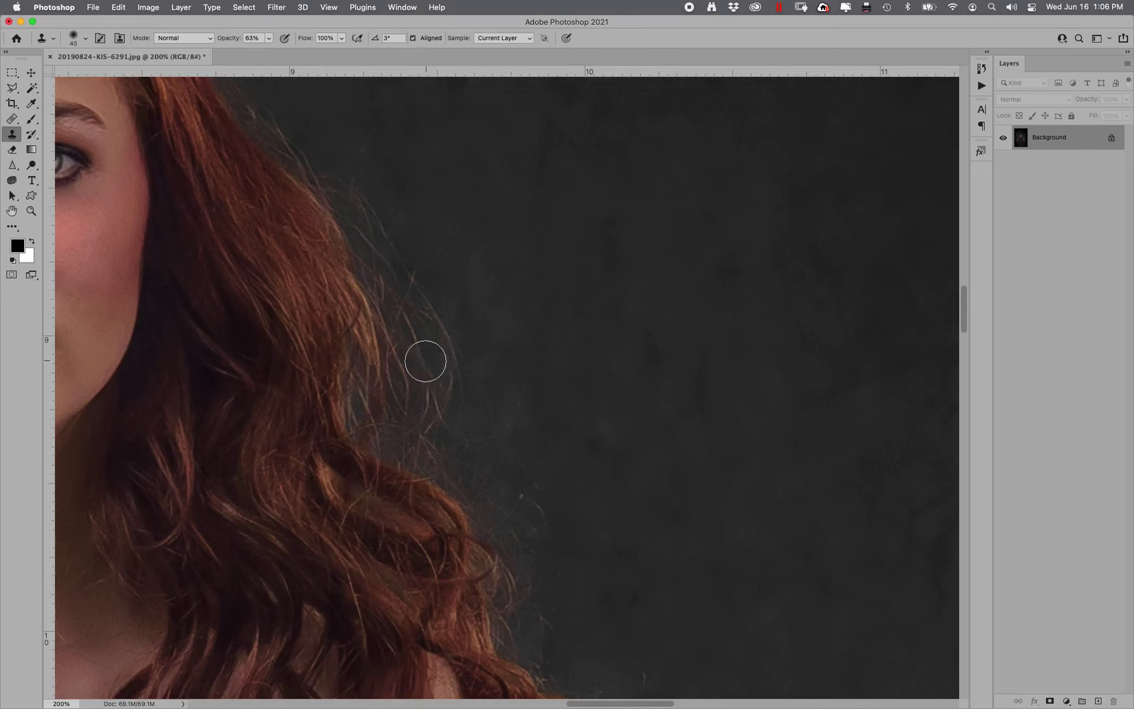
key("bracketright")
key("bracketright")
key("bracketright")
key("bracketright")
key("bracketright")
key("bracketright")
key("bracketright")
key("Return")
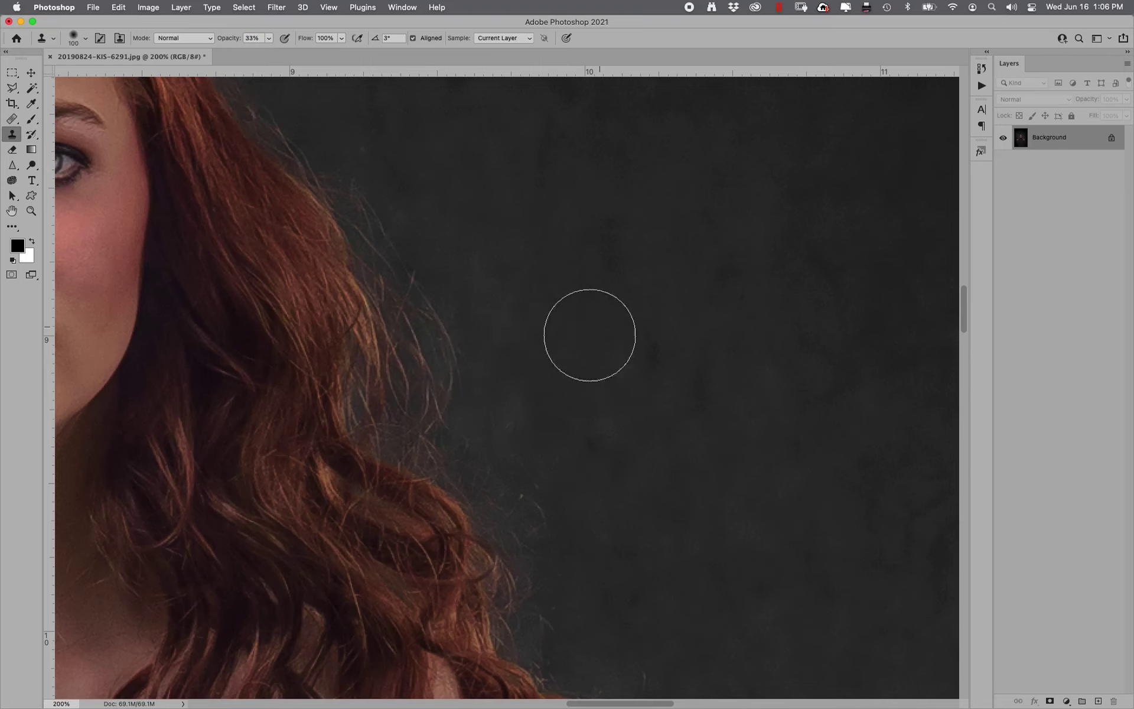
left_click(589, 374, "alt")
mouse_move(500, 409)
left_mouse_down()
mouse_move(468, 336)
mouse_move(496, 463)
mouse_move(390, 183)
mouse_move(614, 552)
mouse_move(643, 623)
mouse_move(670, 573)
left_mouse_up()
Step: Clone clean background over the stray hairs along the hairline
scroll(529, 313, "up", 10)
scroll(529, 314, "left", 8)
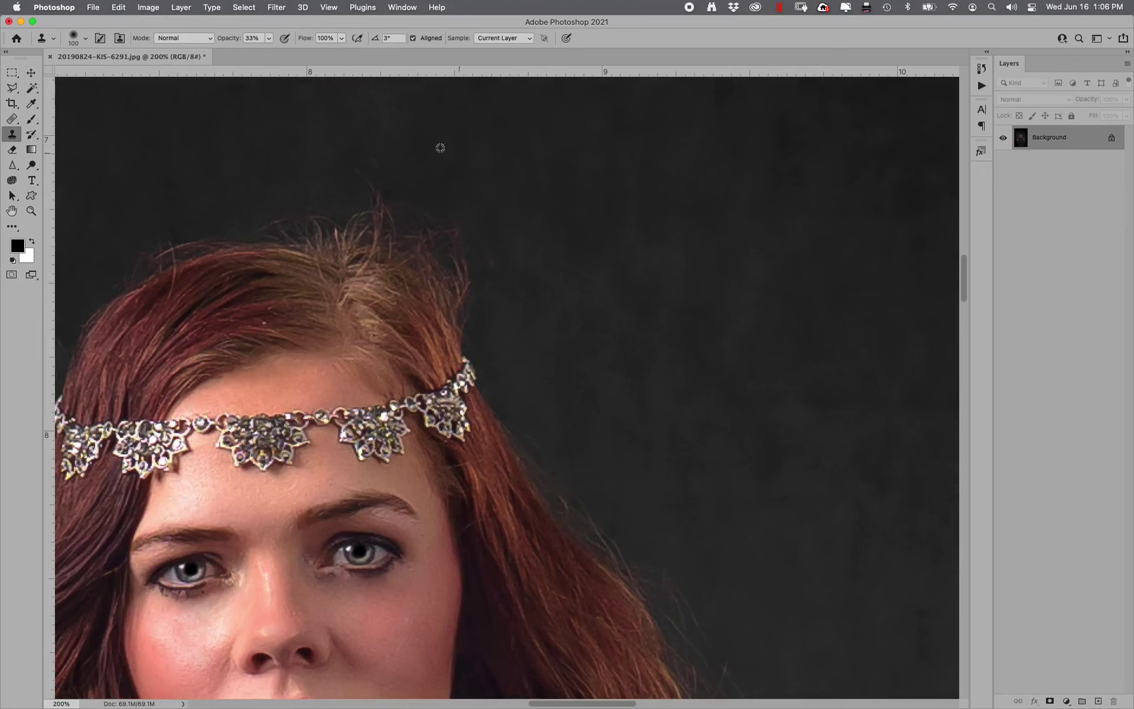
mouse_move(446, 215)
left_mouse_down()
mouse_move(415, 185)
mouse_move(448, 228)
mouse_move(395, 172)
mouse_move(343, 178)
mouse_move(420, 185)
mouse_move(415, 214)
left_mouse_up()
left_click(243, 124, "alt")
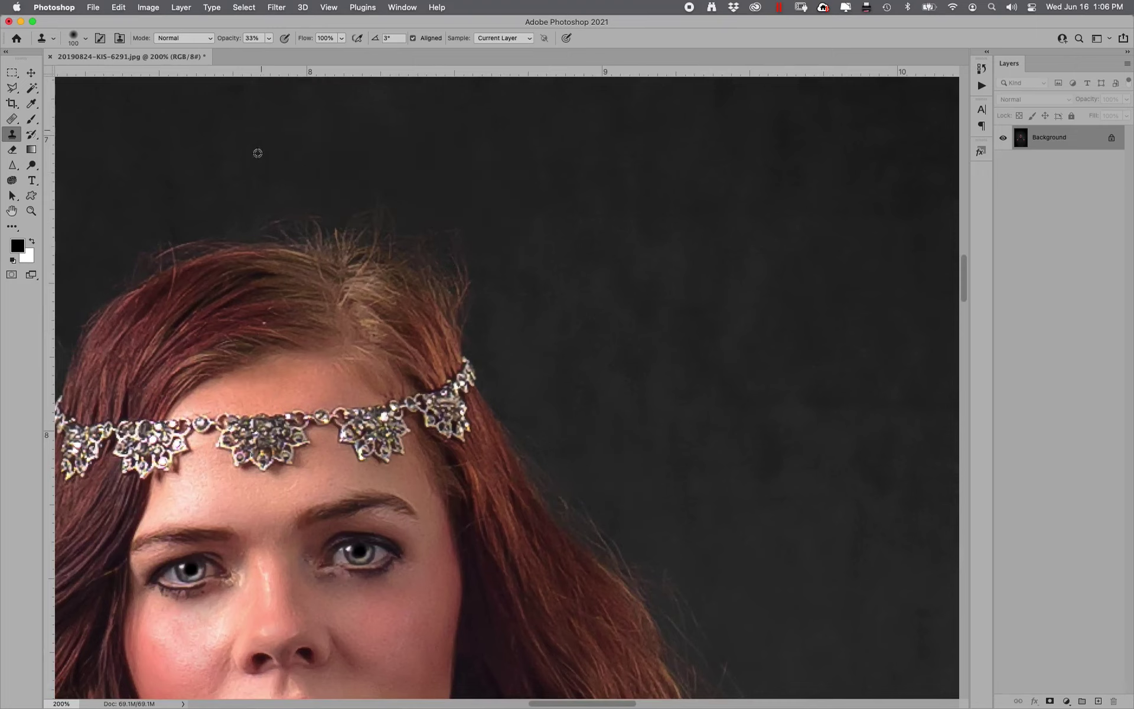
left_click_drag(506, 263, 762, 223)
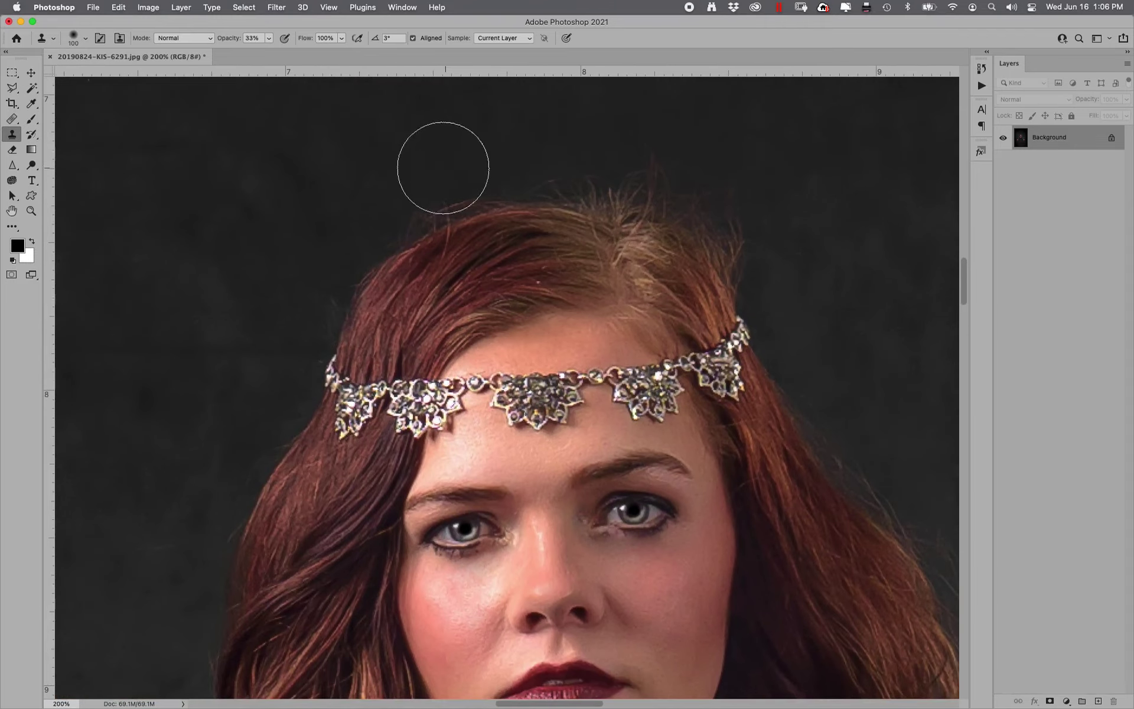
left_click_drag(443, 167, 384, 191)
Step: Check the hair beside the neck and sample a new clone source above the hair
scroll(384, 191, "down", 10)
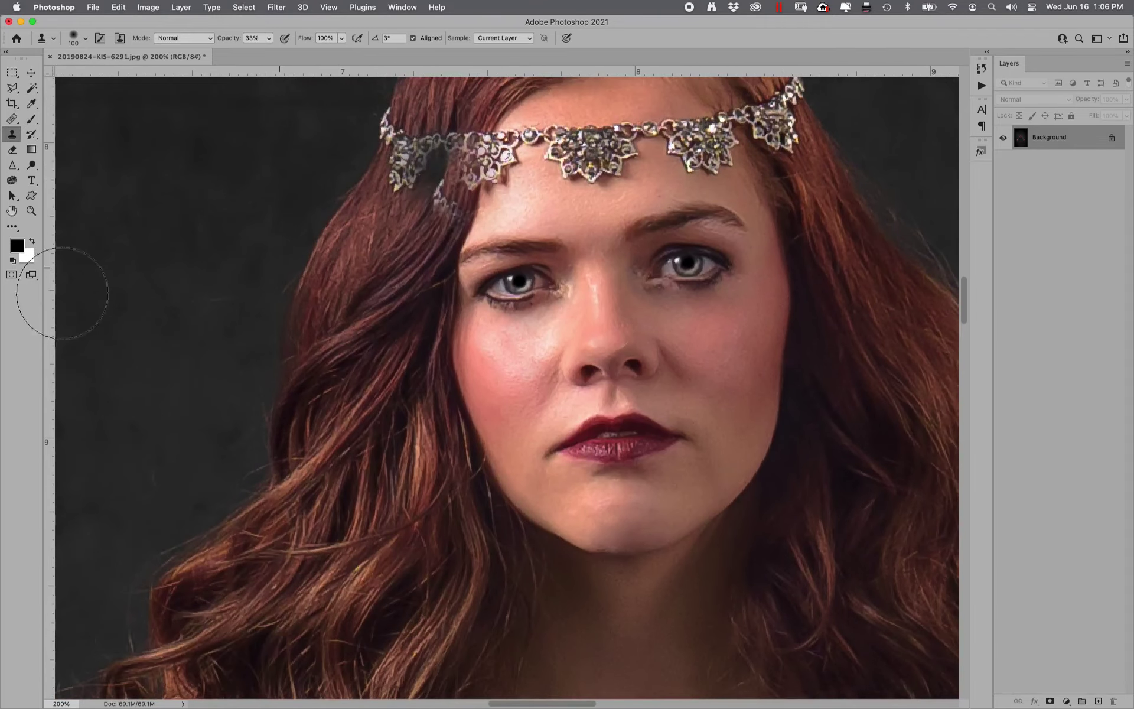
left_click_drag(175, 580, 364, 353)
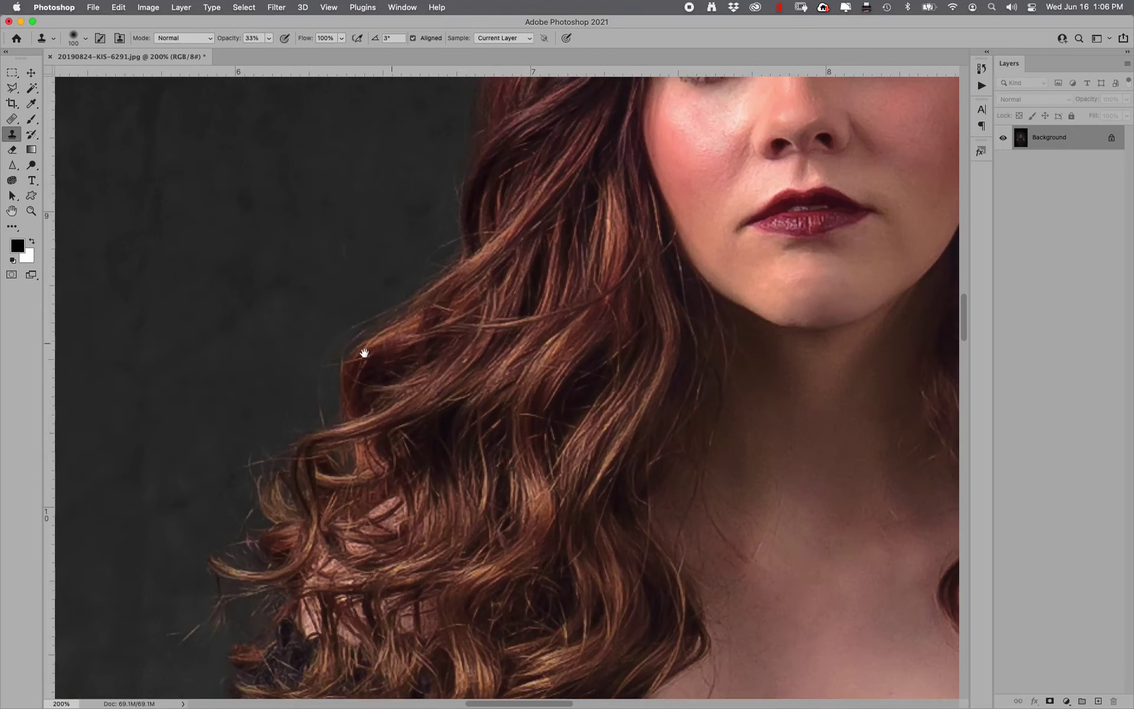
left_click_drag(172, 615, 190, 466)
scroll(190, 467, "up", 10)
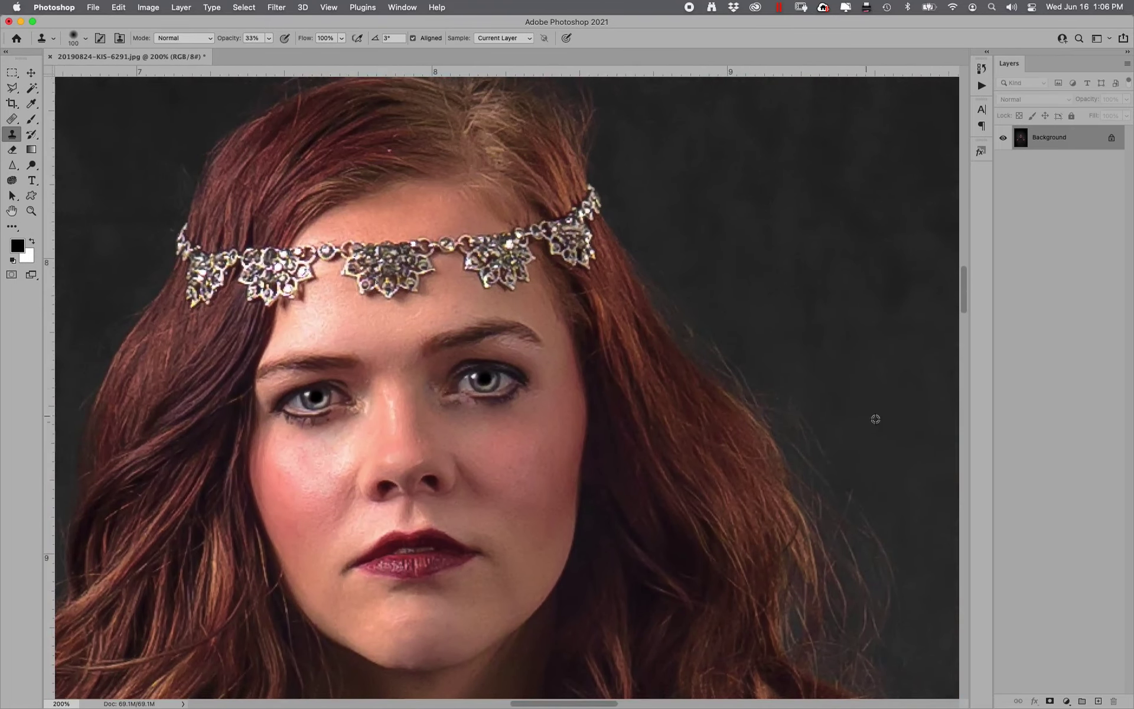
left_click(906, 450, "alt")
left_click(899, 585)
scroll(823, 291, "up", 9)
scroll(823, 291, "left", 4)
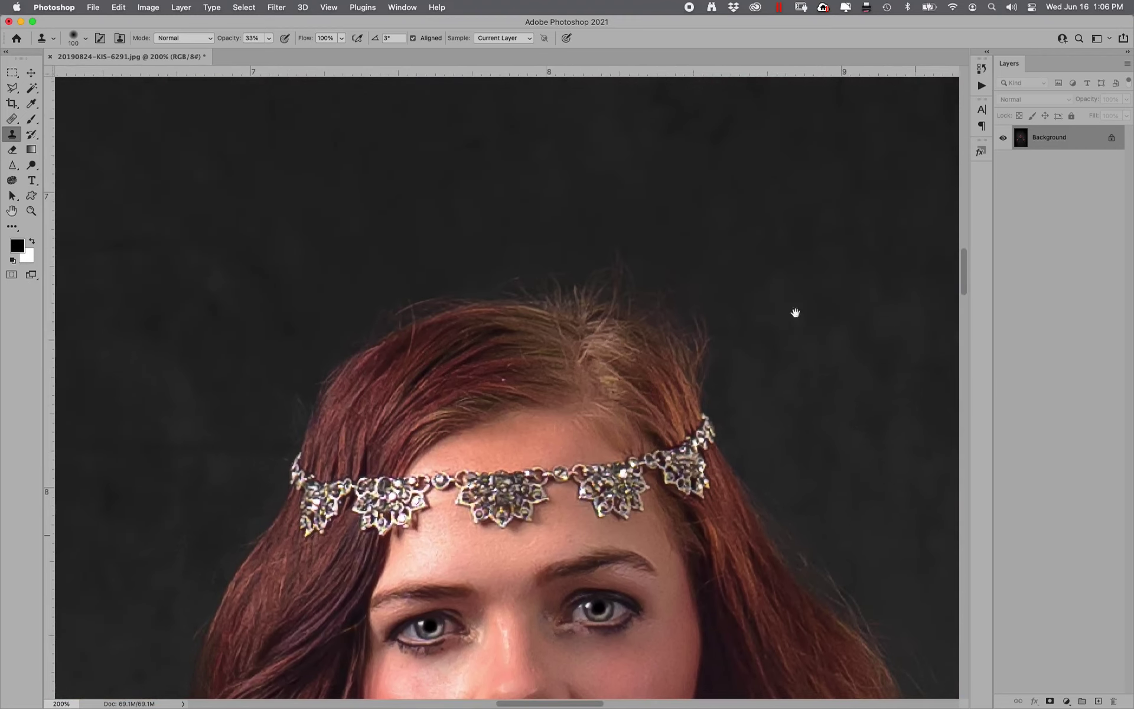
Step: Resize the clone brush and clone along the top edge of the hair
key("bracketleft")
key("bracketleft")
key("bracketleft")
key("bracketleft")
key("bracketleft")
key("bracketleft")
key("bracketleft")
key("bracketleft")
key("bracketright")
key("bracketright")
mouse_move(624, 268)
left_mouse_down()
mouse_move(609, 246)
mouse_move(644, 281)
mouse_move(698, 308)
mouse_move(706, 333)
mouse_move(684, 296)
mouse_move(723, 358)
mouse_move(691, 315)
mouse_move(586, 274)
left_mouse_up()
mouse_move(577, 228)
left_mouse_down()
mouse_move(555, 266)
mouse_move(531, 260)
left_mouse_up()
Step: Select a large rectangle around the head and surrounding background
left_click(11, 72)
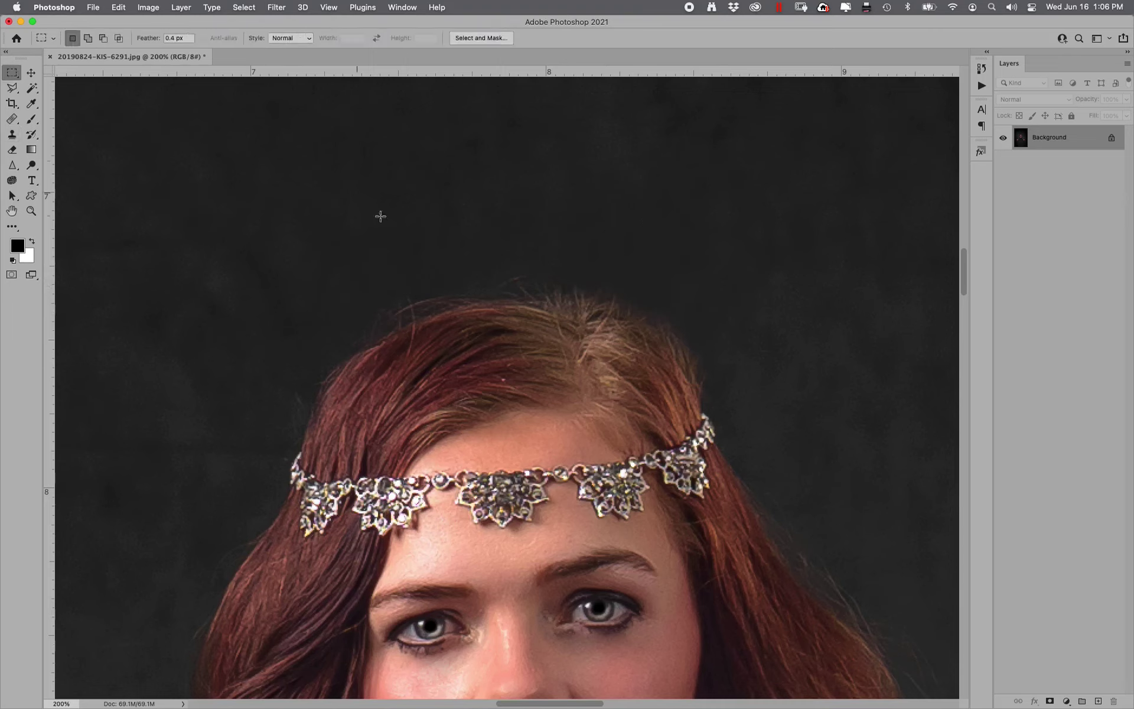
left_click_drag(251, 125, 874, 690)
key("super+shift+x")
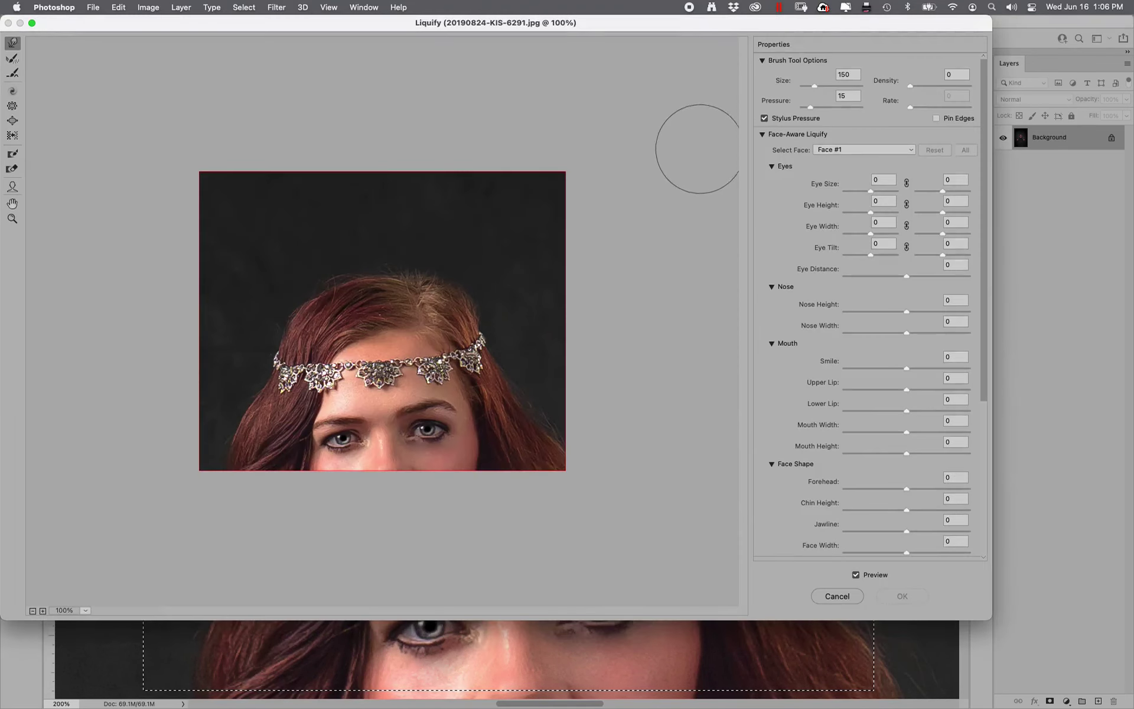
Step: Smooth the bump at the crown with a smaller Push Left brush and apply it
left_click(13, 137)
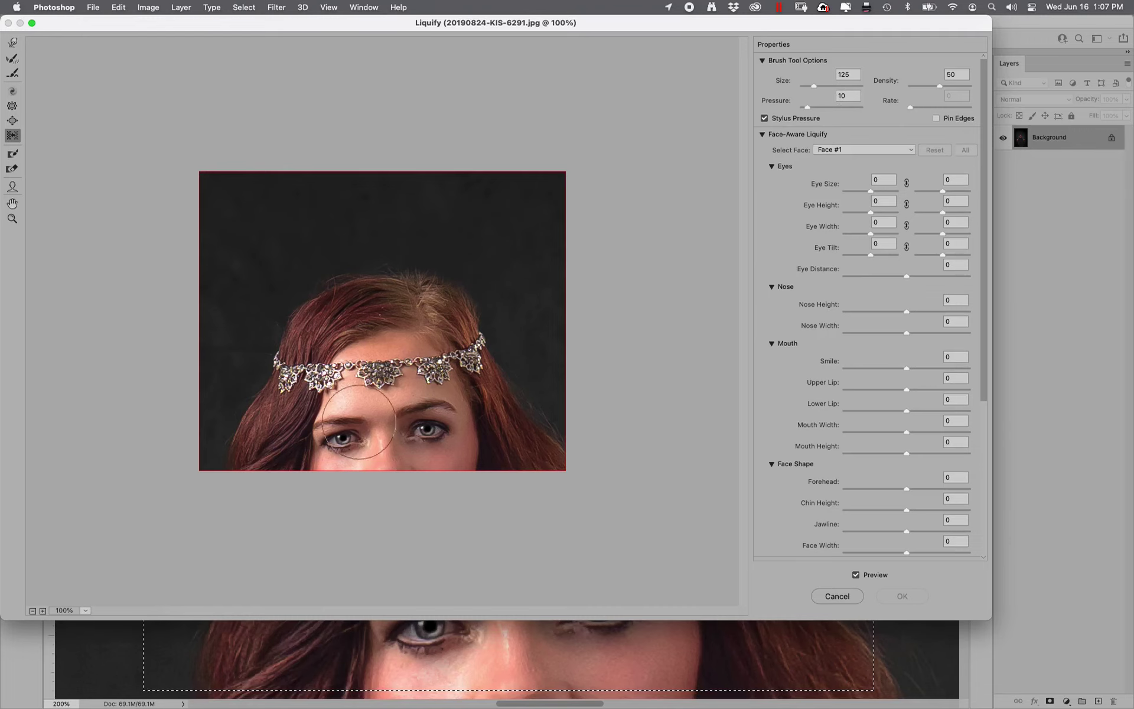
key("bracketleft")
key("bracketleft")
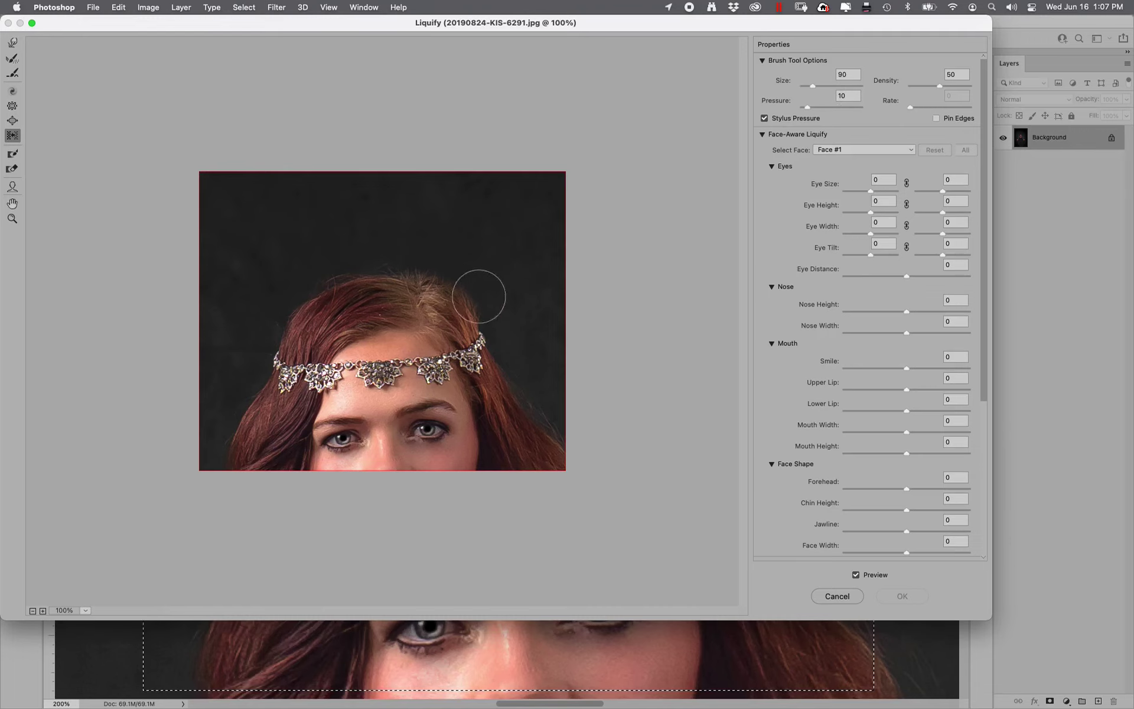
left_click_drag(437, 263, 486, 291)
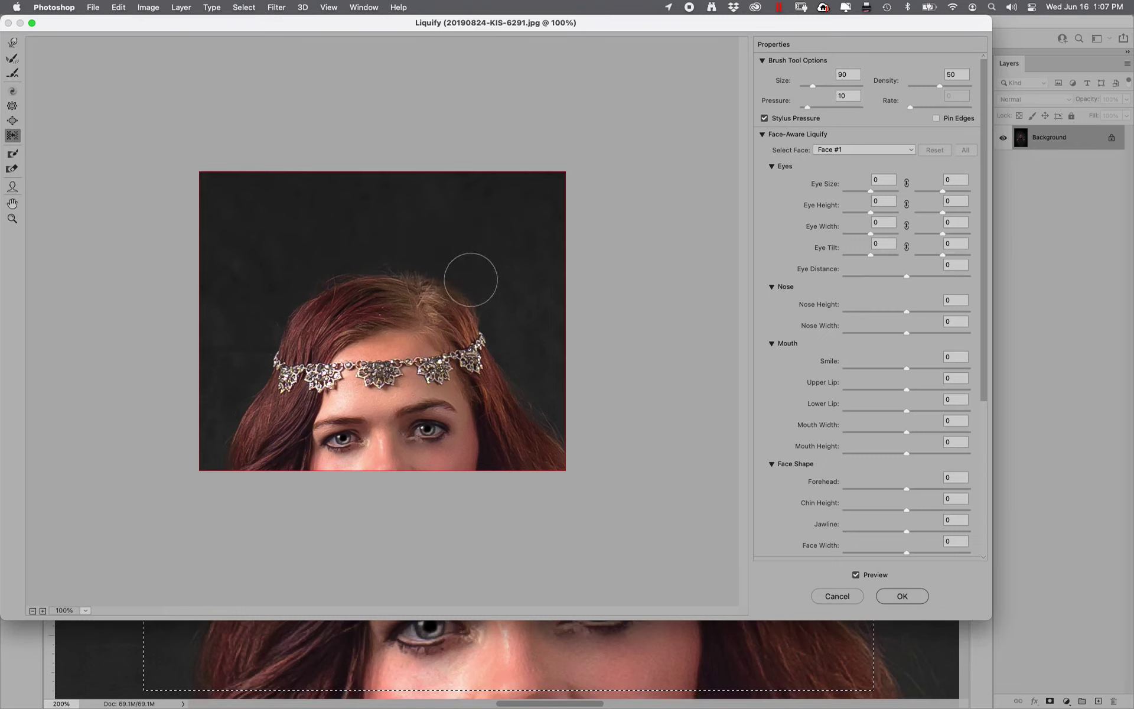
mouse_move(439, 272)
left_mouse_down()
mouse_move(456, 293)
mouse_move(429, 281)
mouse_move(454, 277)
mouse_move(445, 287)
mouse_move(436, 256)
mouse_move(388, 248)
mouse_move(303, 266)
mouse_move(358, 258)
mouse_move(315, 277)
left_mouse_up()
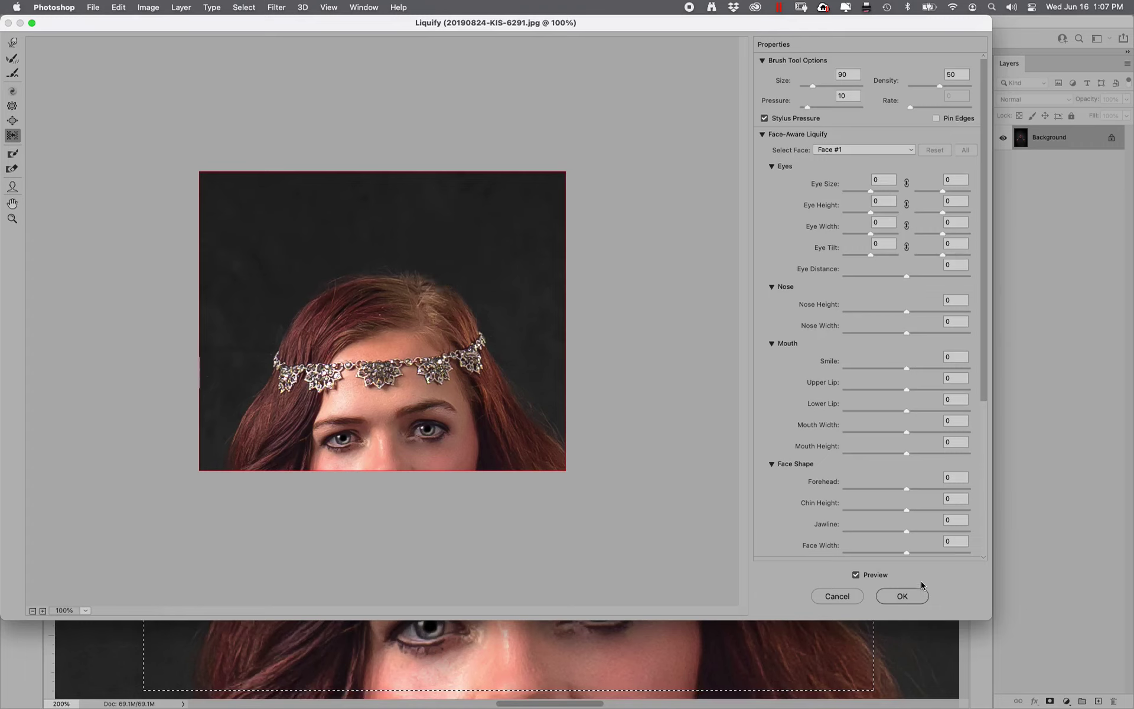
left_click(905, 596)
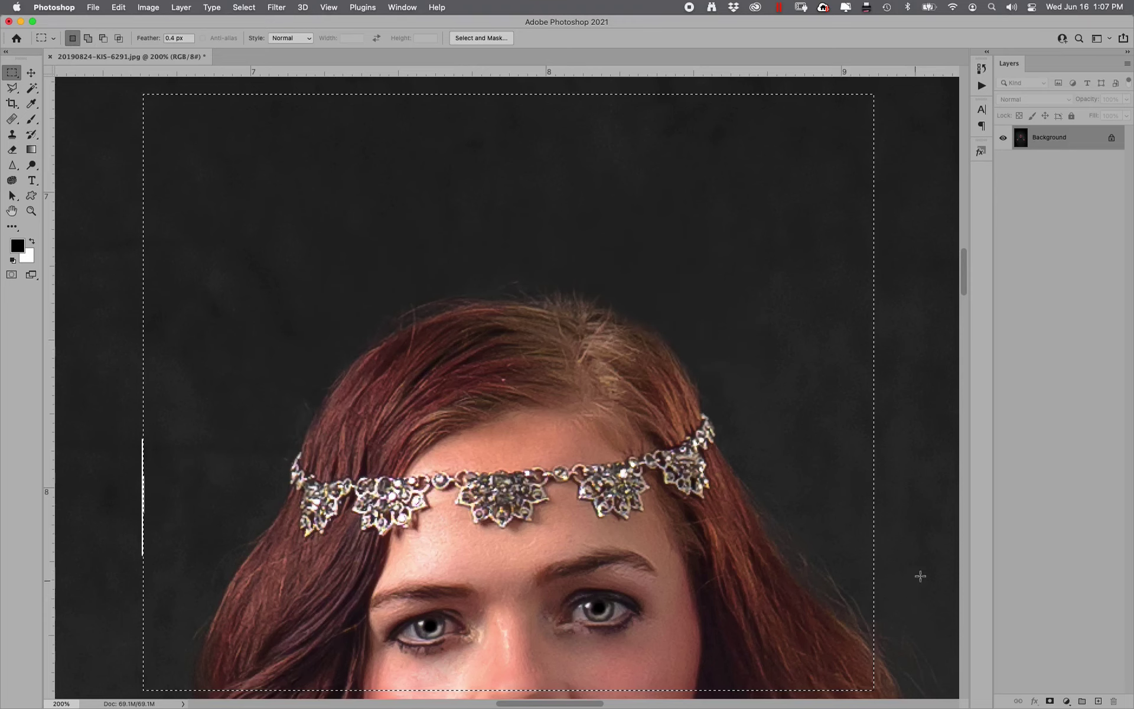
Step: Deselect, then heal away the white vertical streak beside the head with the Spot Healing Brush
left_click(530, 332)
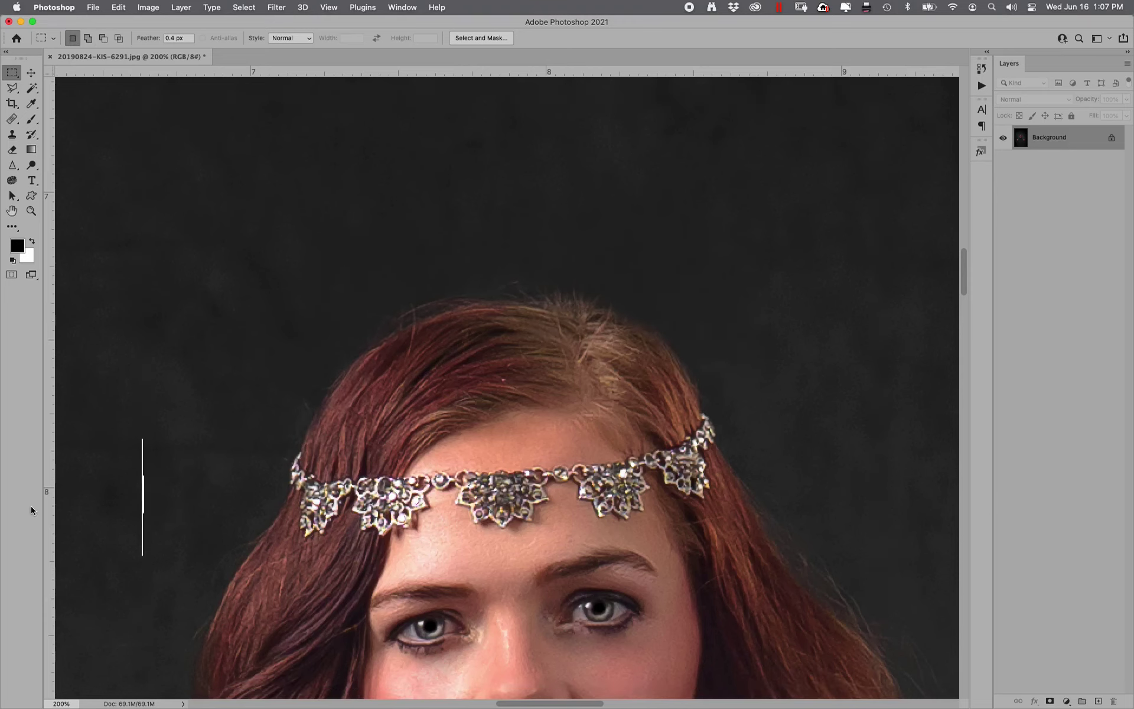
scroll(557, 456, "down", 3)
scroll(558, 456, "left", 3)
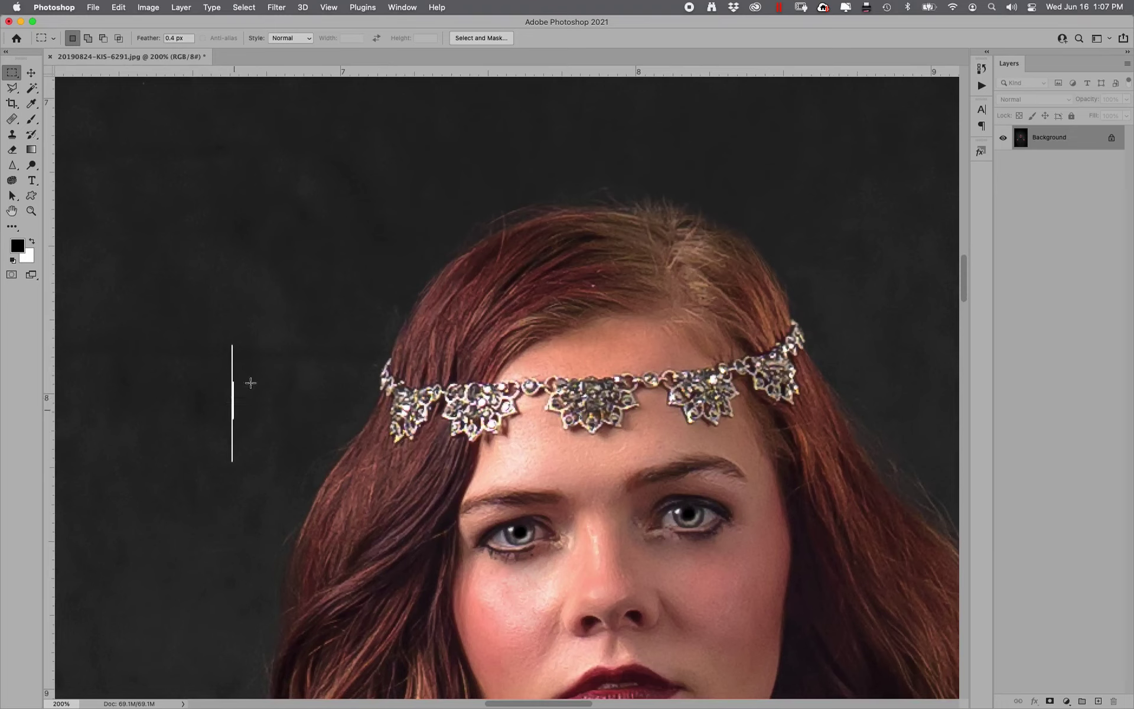
left_click(22, 123)
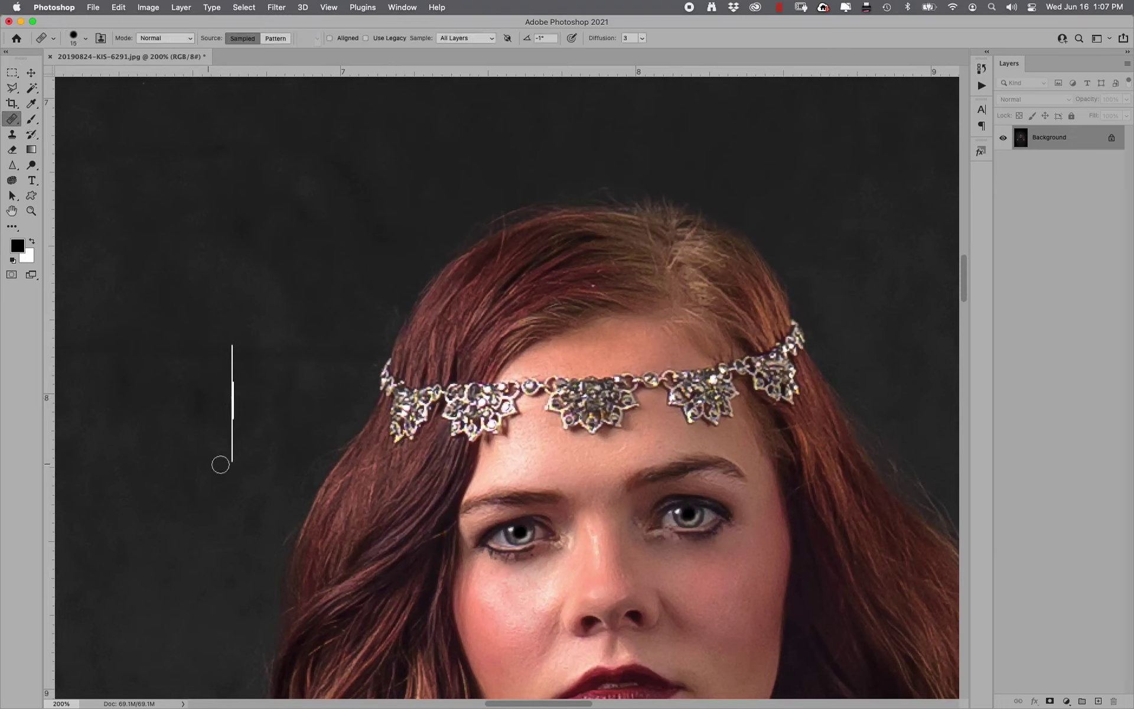
mouse_move(232, 462)
left_mouse_down()
mouse_move(236, 411)
mouse_move(230, 339)
left_mouse_up()
Step: Zoom out to 100% to show the shoulders and dress, then open Liquify
key("super+minus")
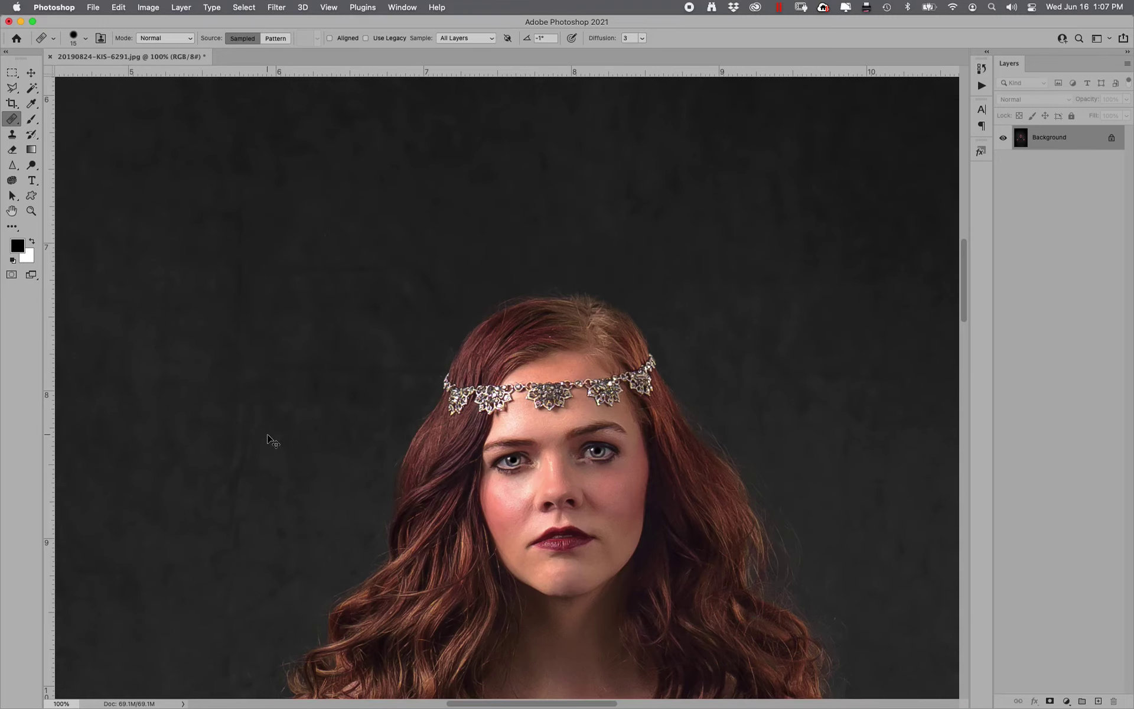
left_click_drag(551, 539, 625, 327)
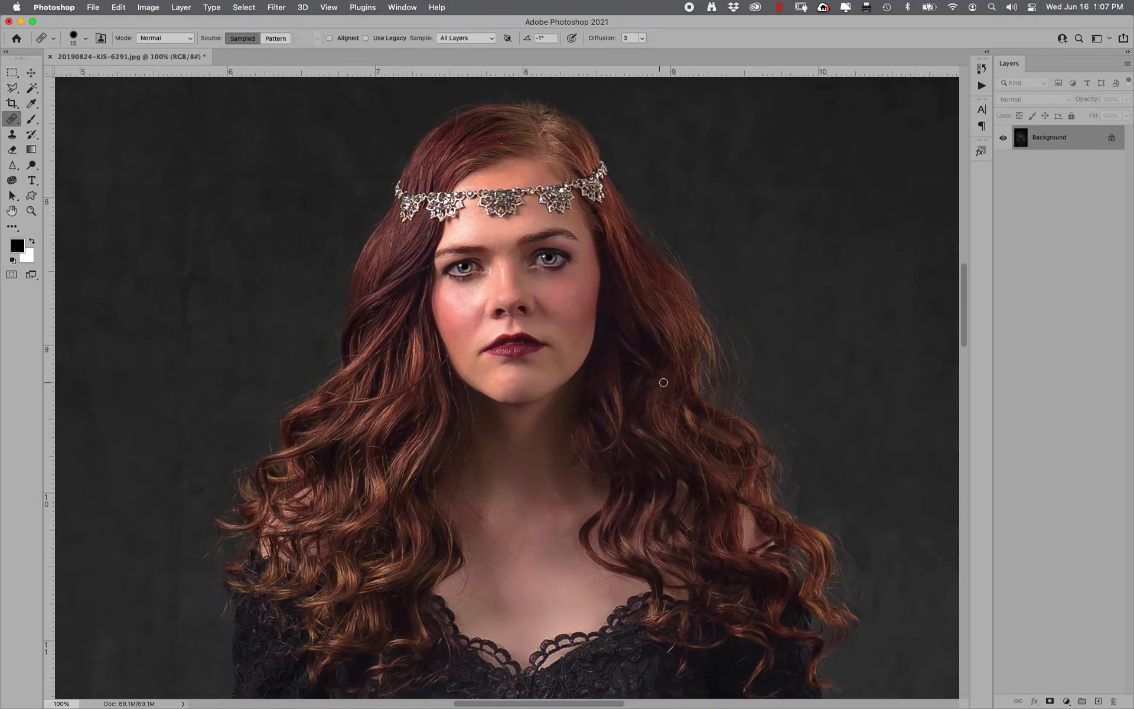
key("super+shift+x")
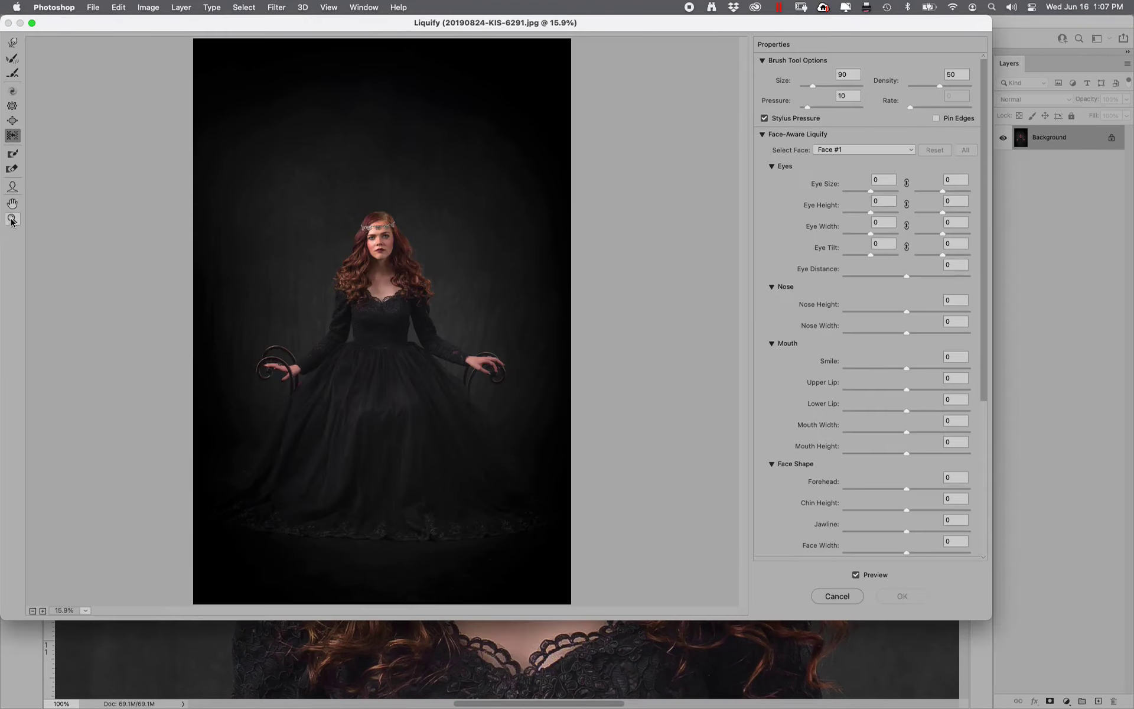
Step: Zoom the Liquify preview onto the face and set Face-Aware Jawline -16 and Face Width -22
left_click(11, 218)
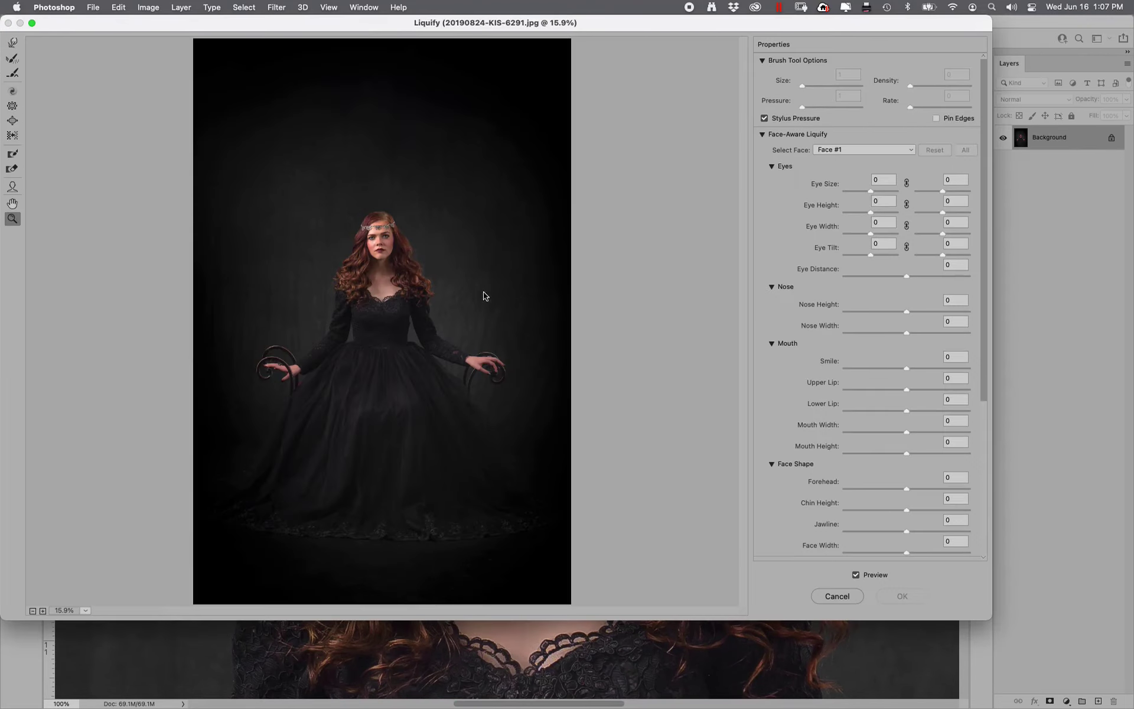
left_click_drag(437, 254, 336, 231)
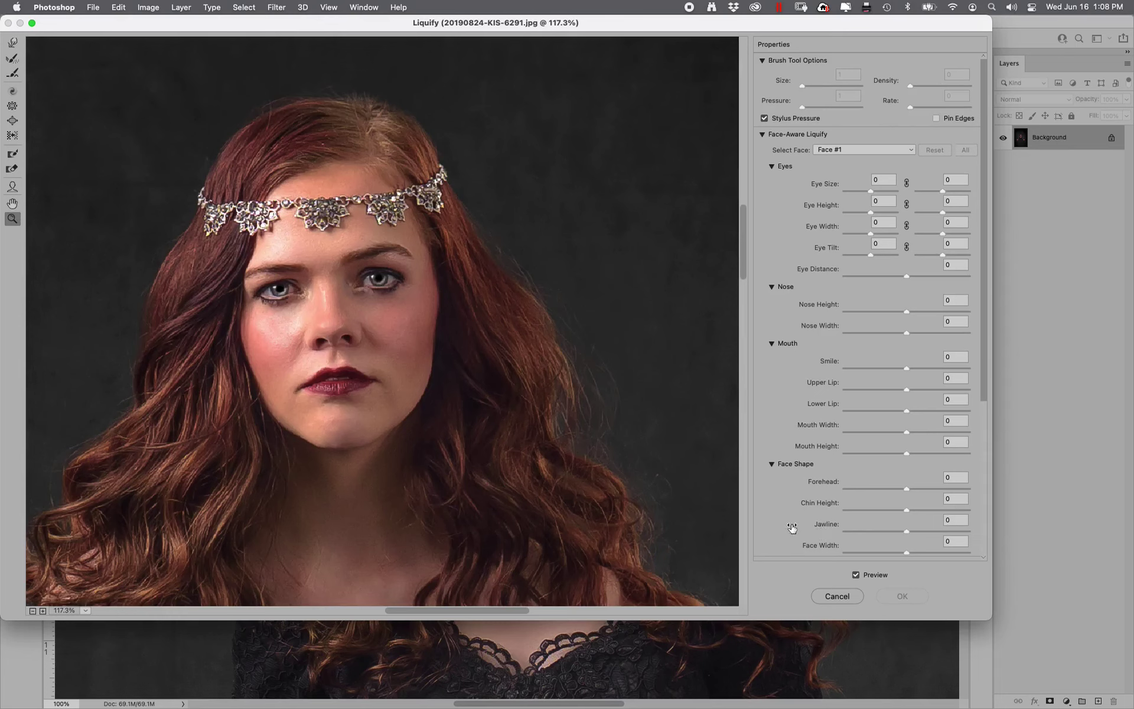
left_click_drag(905, 534, 899, 533)
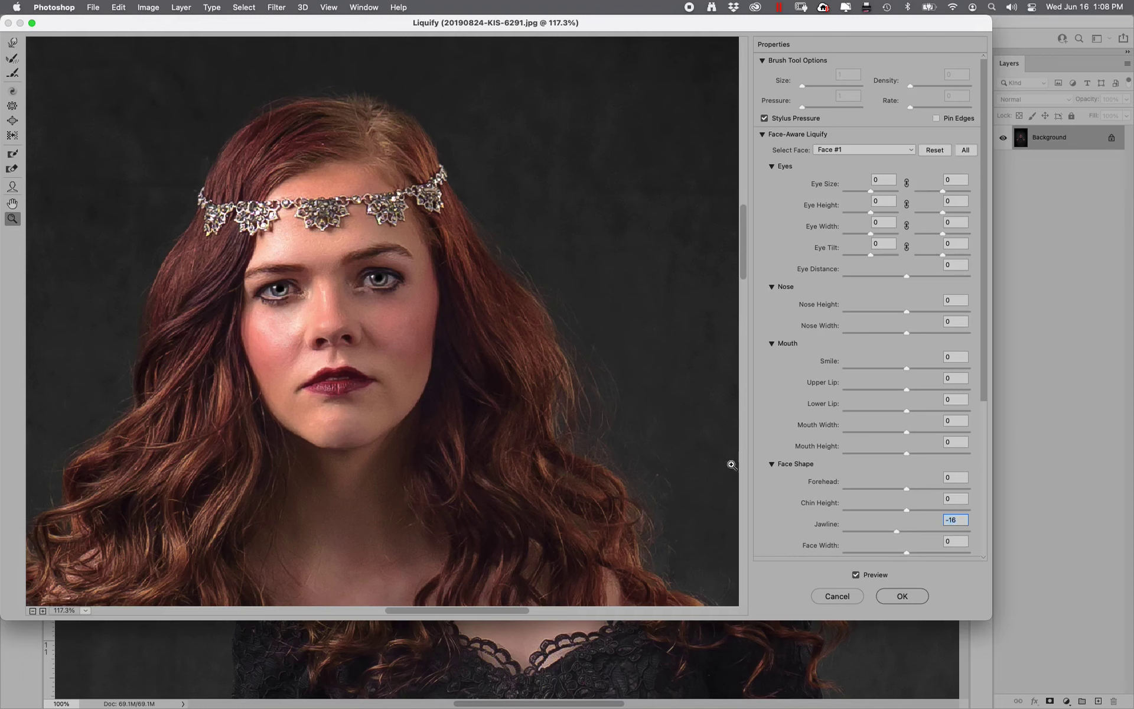
left_click_drag(907, 553, 893, 554)
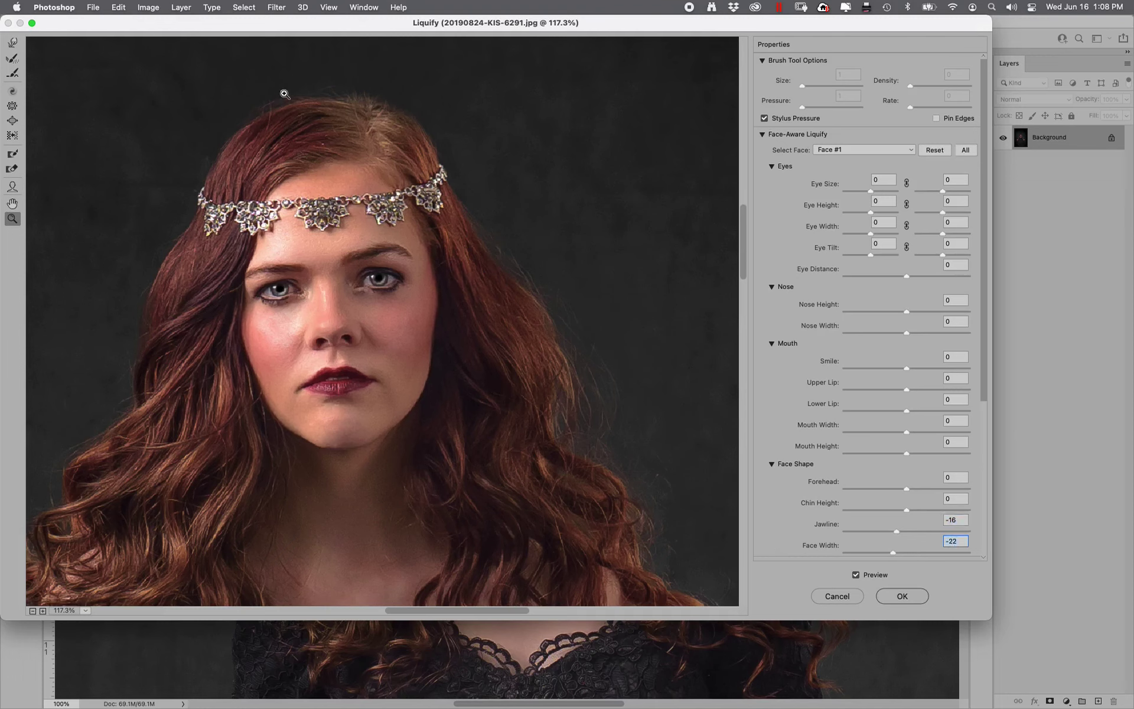
left_click(12, 43)
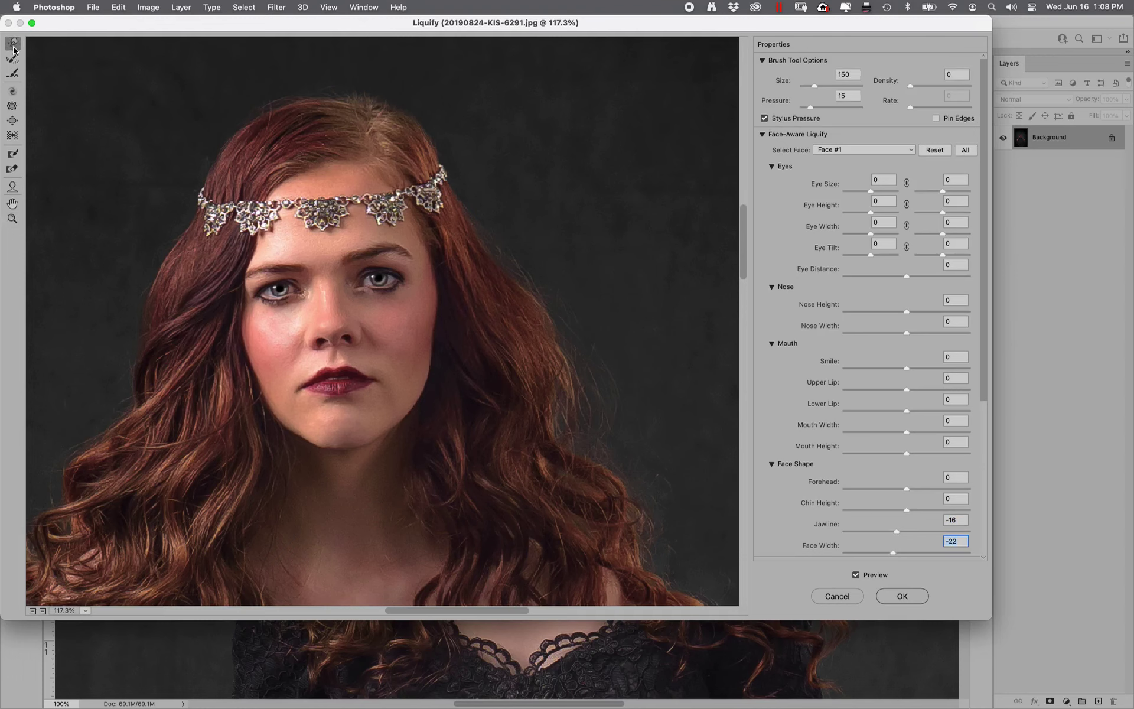
Step: Resize the Liquify brush, review the dress and skirt at 50%, and apply the Liquify edits
key("bracketright")
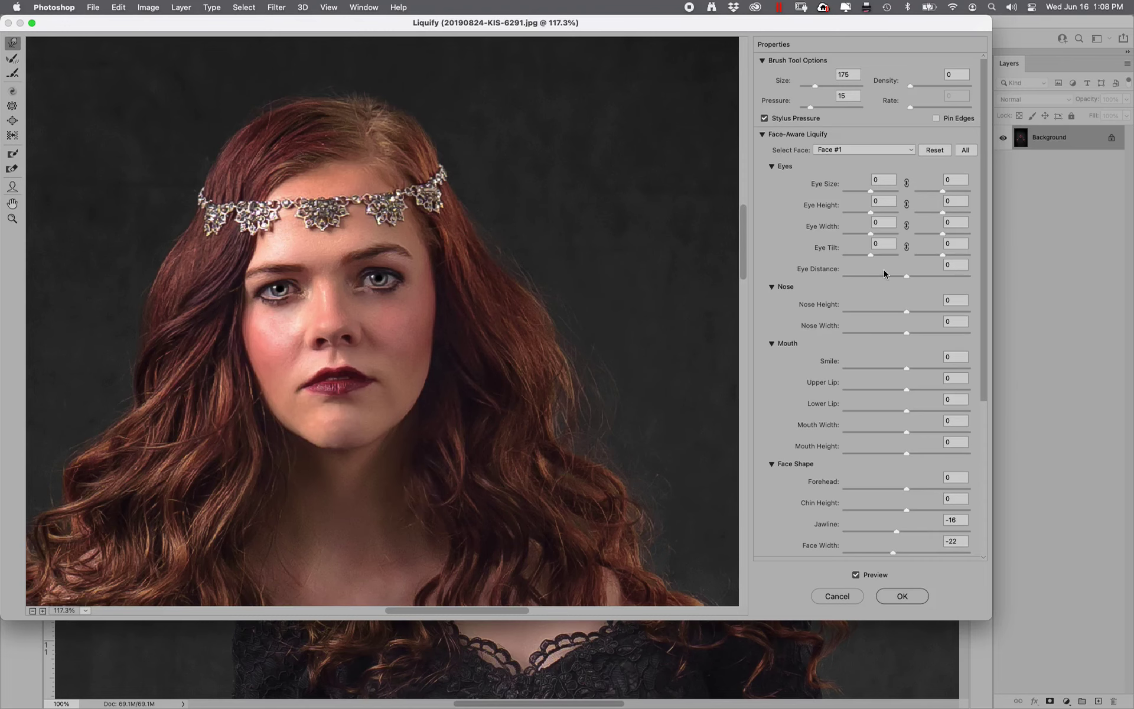
key("super+minus")
key("super+minus")
key("super+minus")
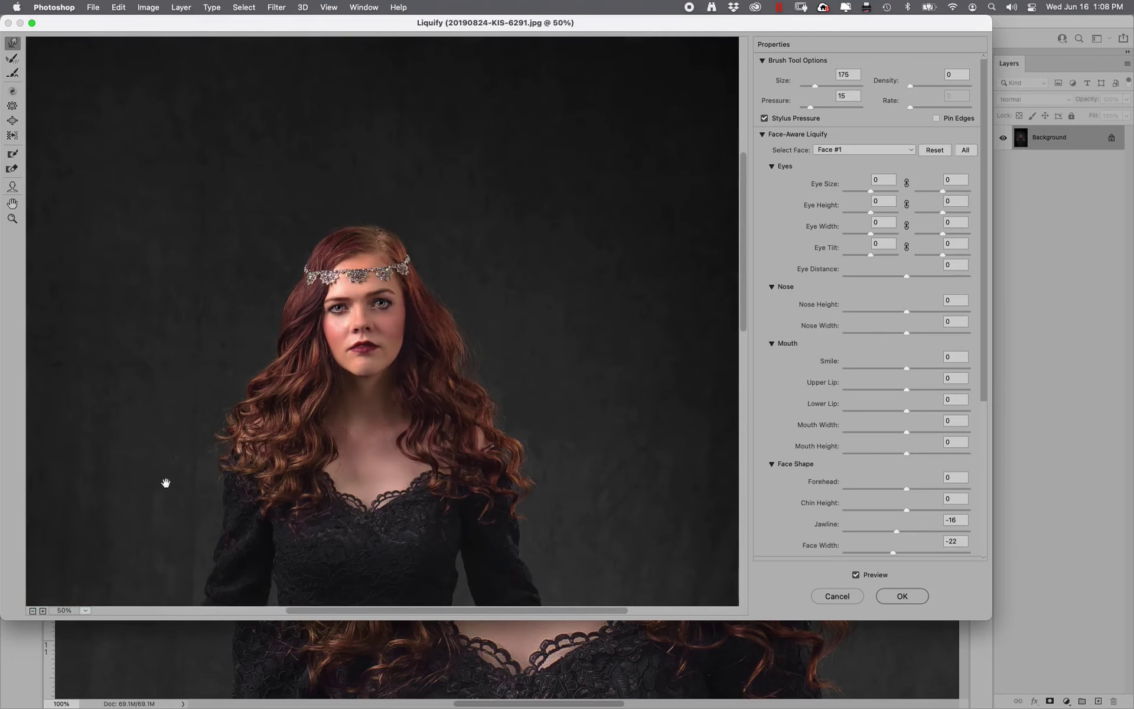
mouse_move(165, 483)
left_mouse_down()
mouse_move(274, 451)
mouse_move(337, 236)
left_mouse_up()
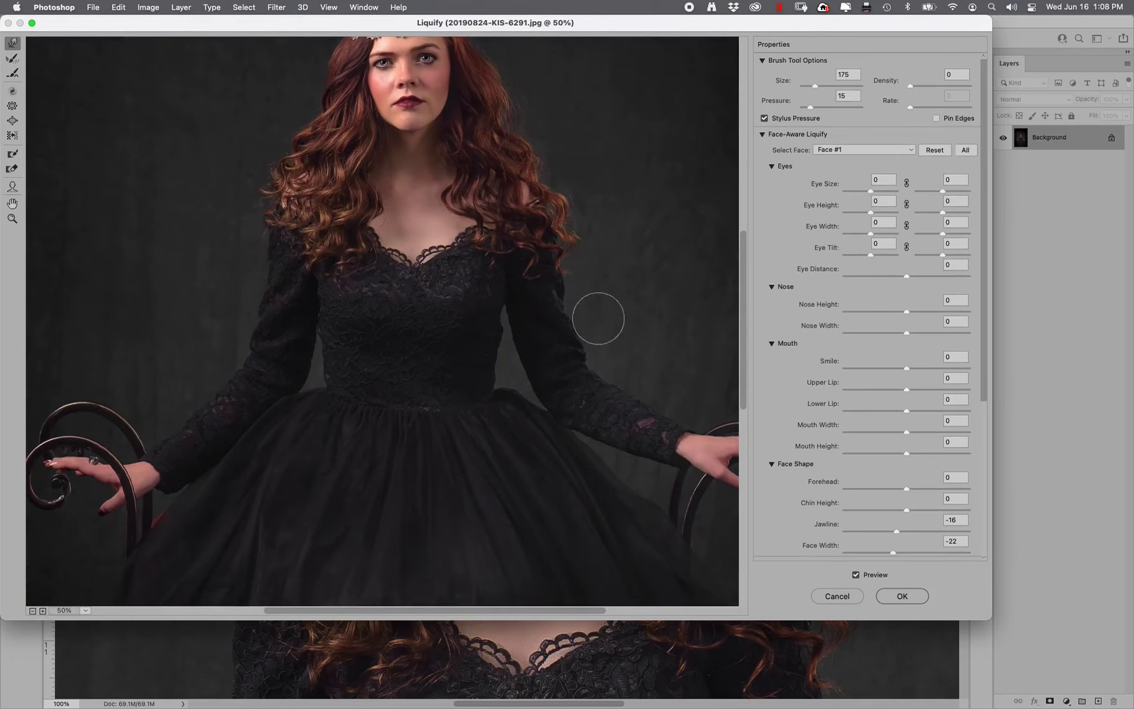
key("bracketleft")
key("bracketleft")
key("bracketleft")
key("bracketleft")
key("bracketleft")
left_click_drag(544, 501, 579, 284)
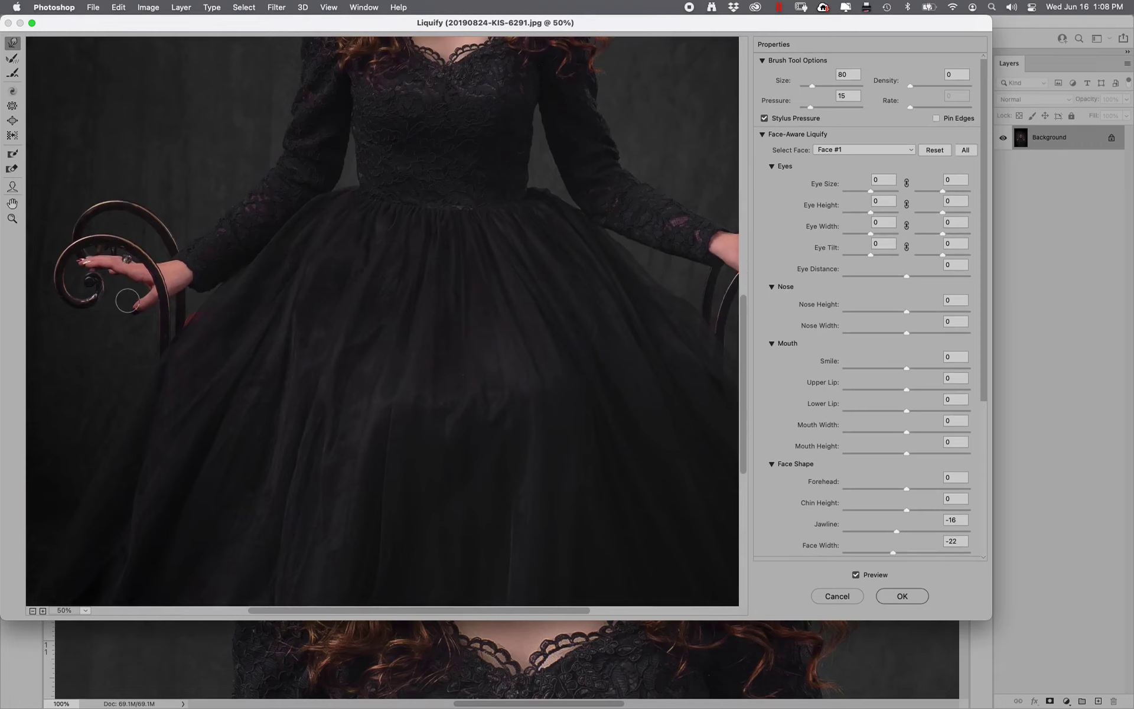
scroll(437, 396, "right", 10)
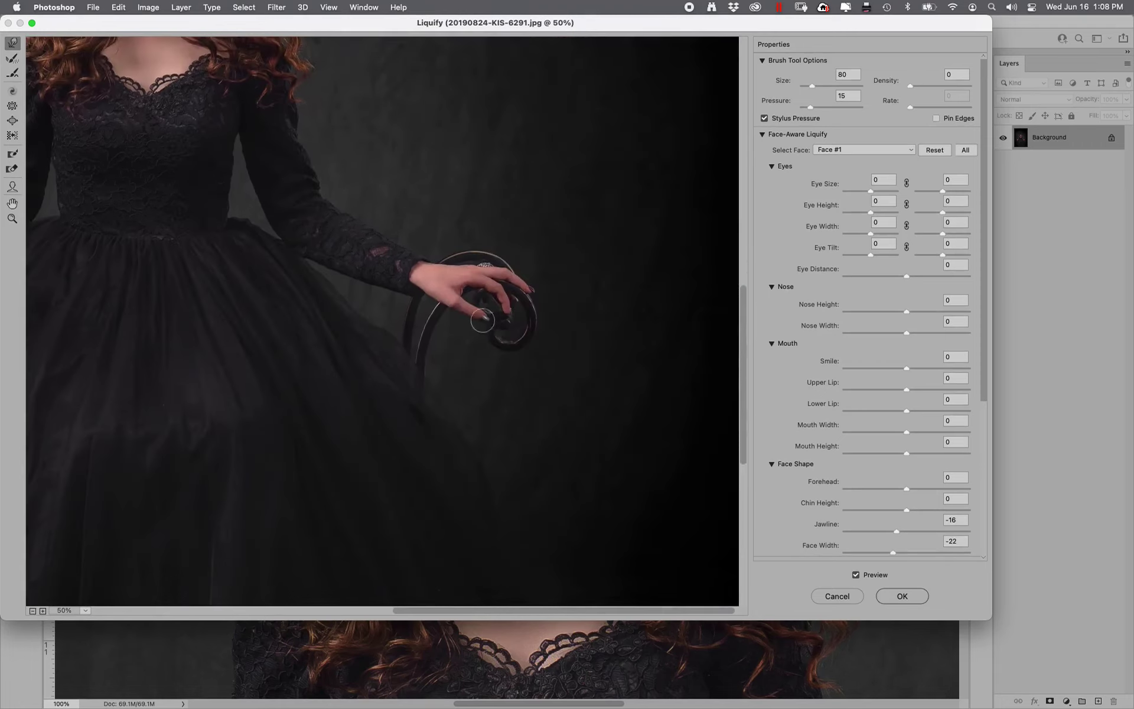
scroll(482, 320, "up", 5)
scroll(482, 319, "left", 6)
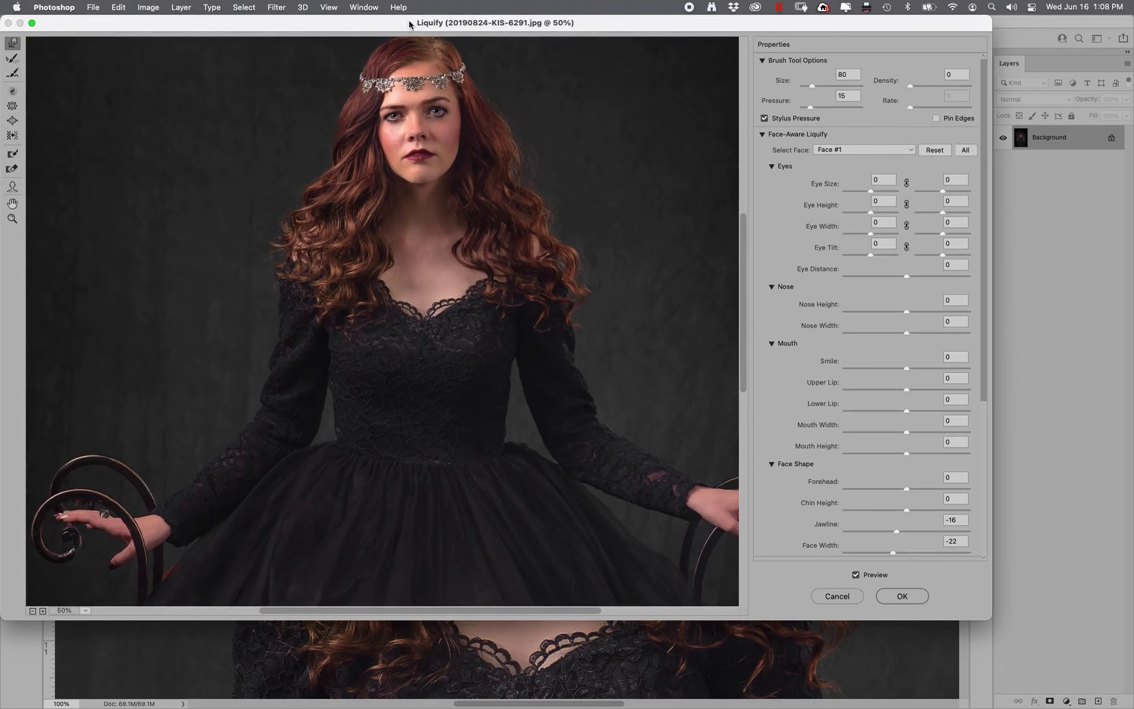
key("Return")
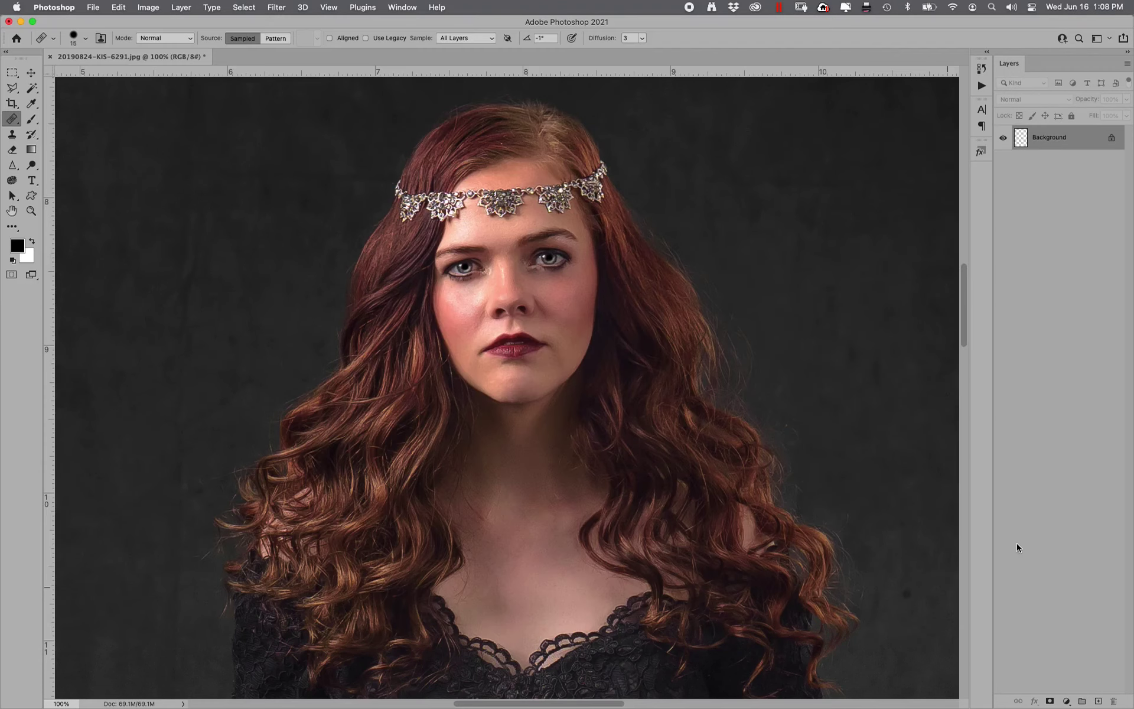
Step: Fit the photo on screen and set the Burn Tool to Midtones, 57% exposure, 1700 px brush
key("super+0")
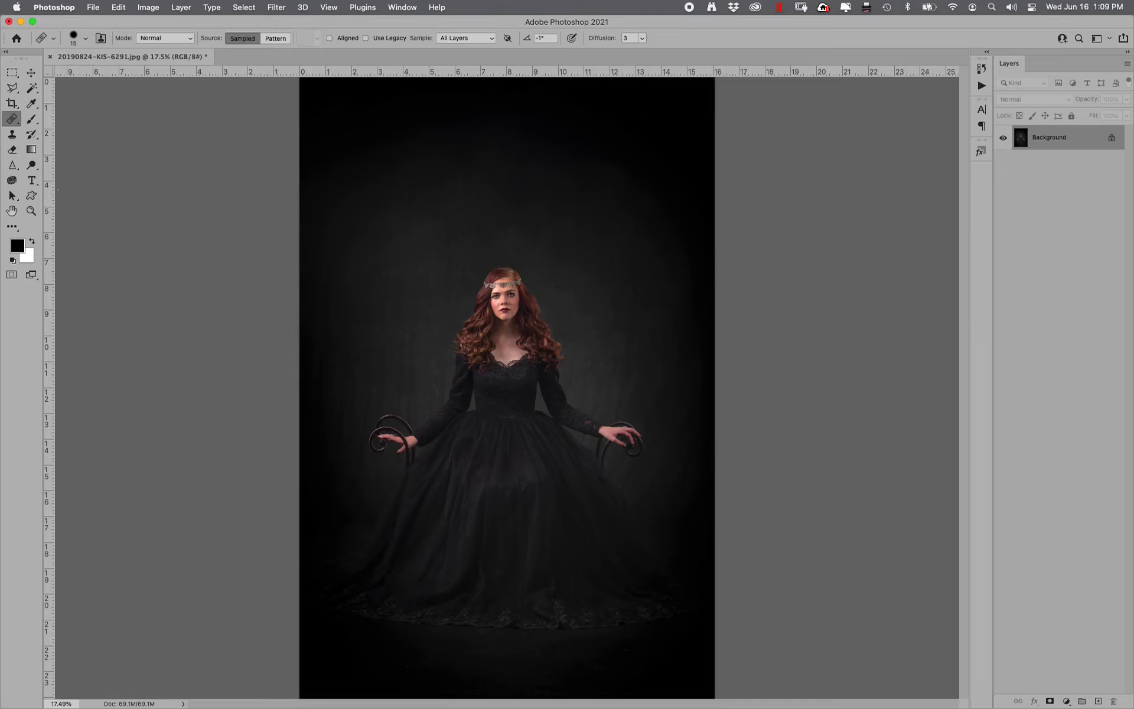
left_click(32, 165)
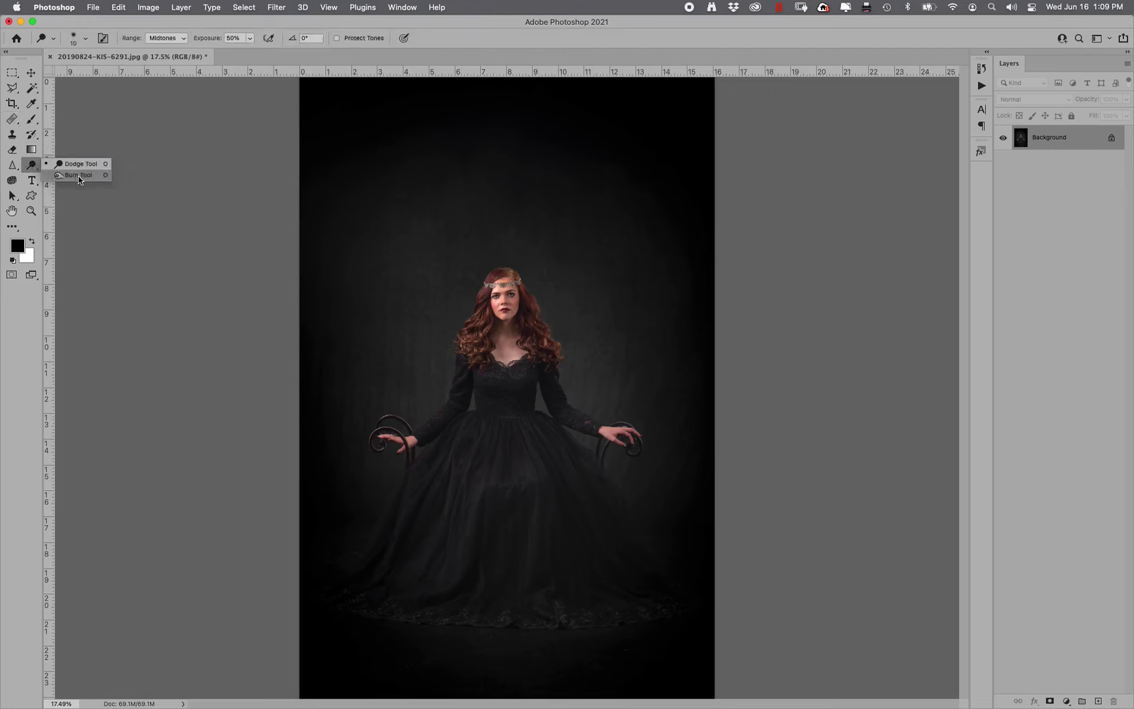
left_click(78, 175)
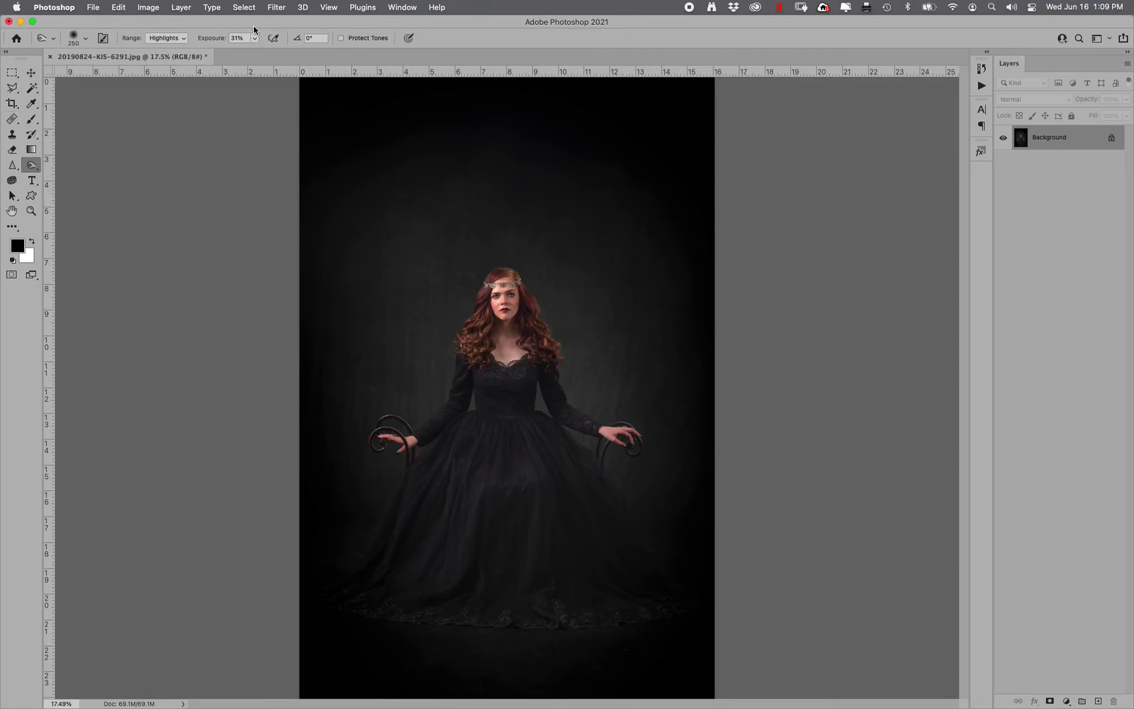
left_click(222, 39)
left_click_drag(222, 44, 235, 44)
left_click(166, 38)
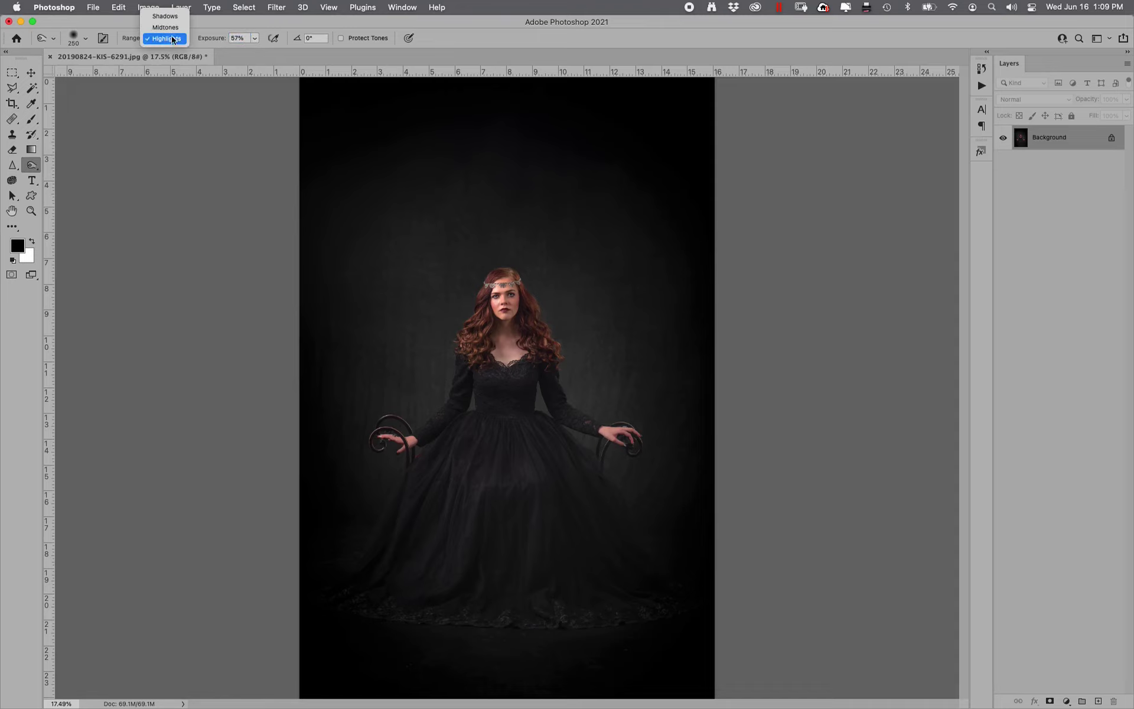
left_click(173, 27)
key("bracketright")
key("bracketright")
key("bracketright")
key("bracketright")
key("bracketright")
key("bracketright")
key("bracketright")
key("bracketright")
key("bracketright")
key("bracketright")
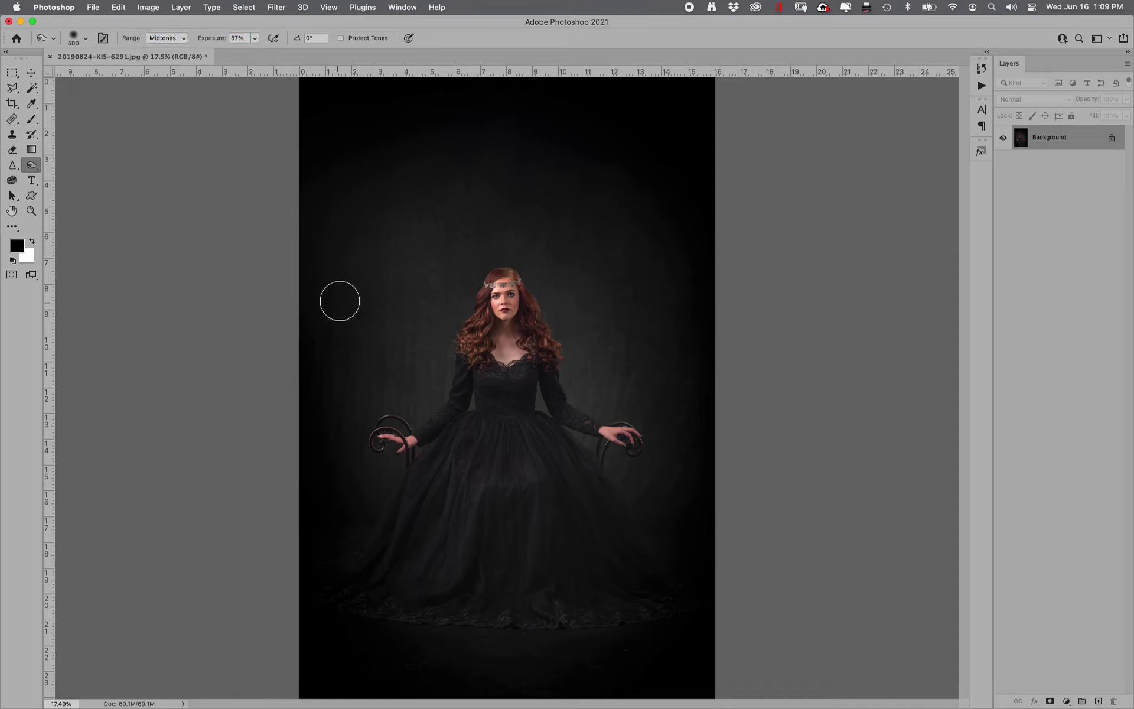
key("bracketright")
key("bracketright")
key("bracketright")
key("bracketright")
key("bracketright")
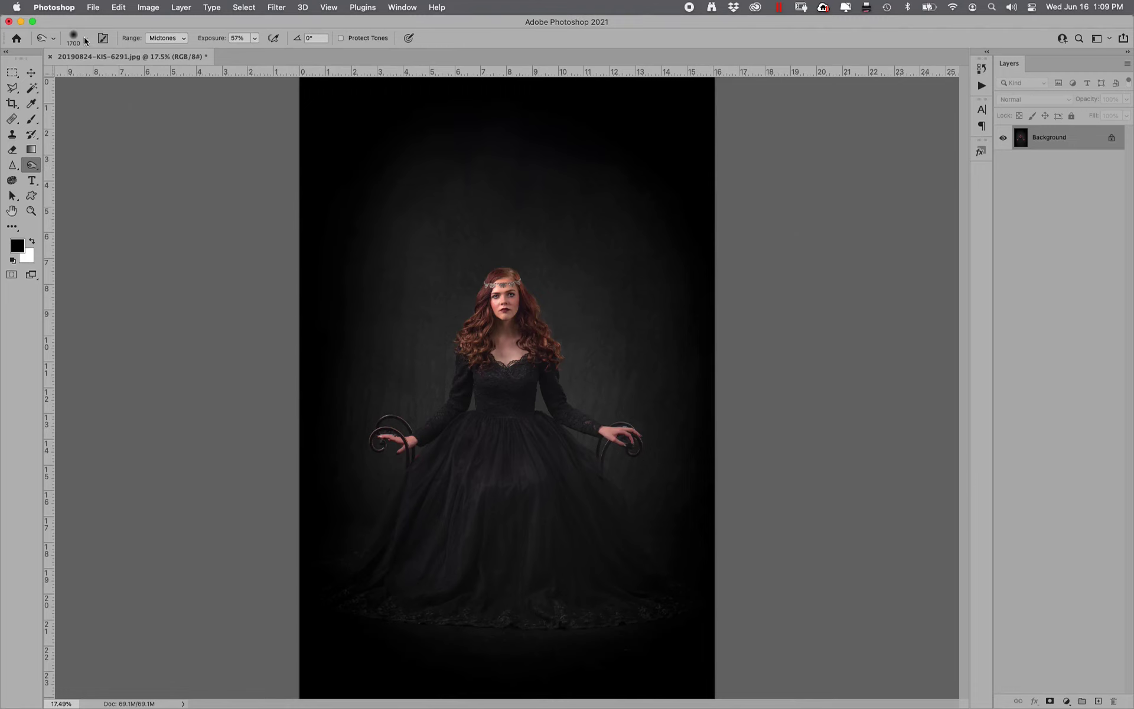
Step: Switch the burn range to Highlights at about 30% exposure to burn the edges further
left_click(176, 38)
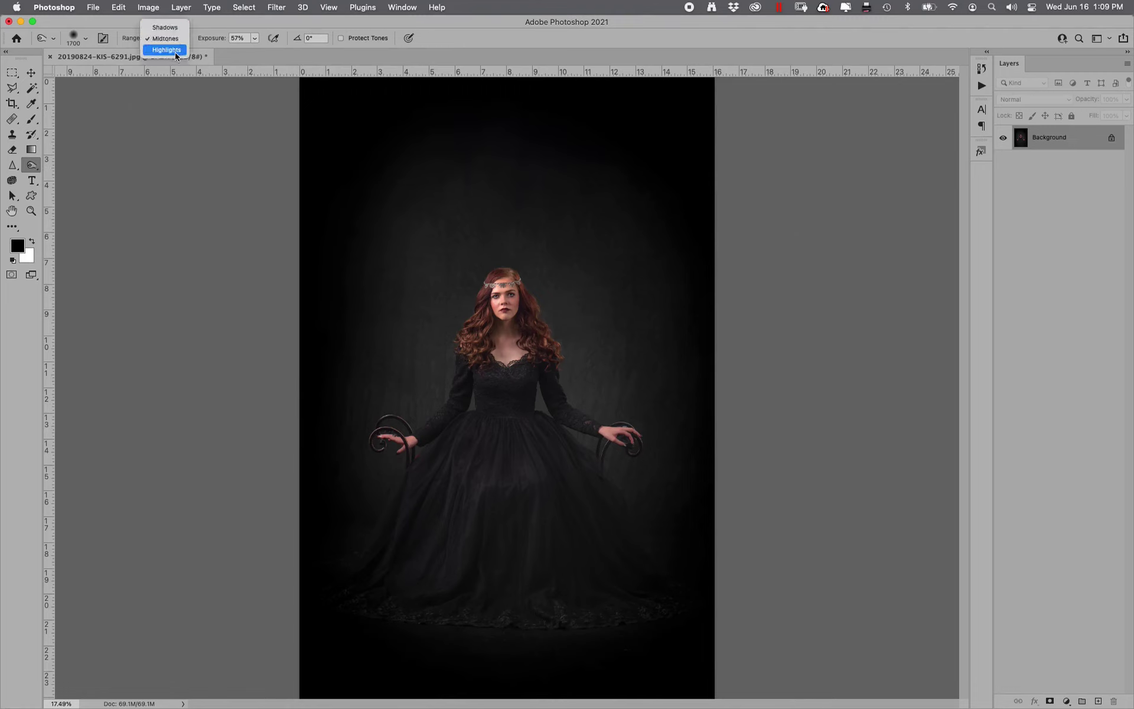
left_click(175, 51)
left_click_drag(217, 40, 210, 44)
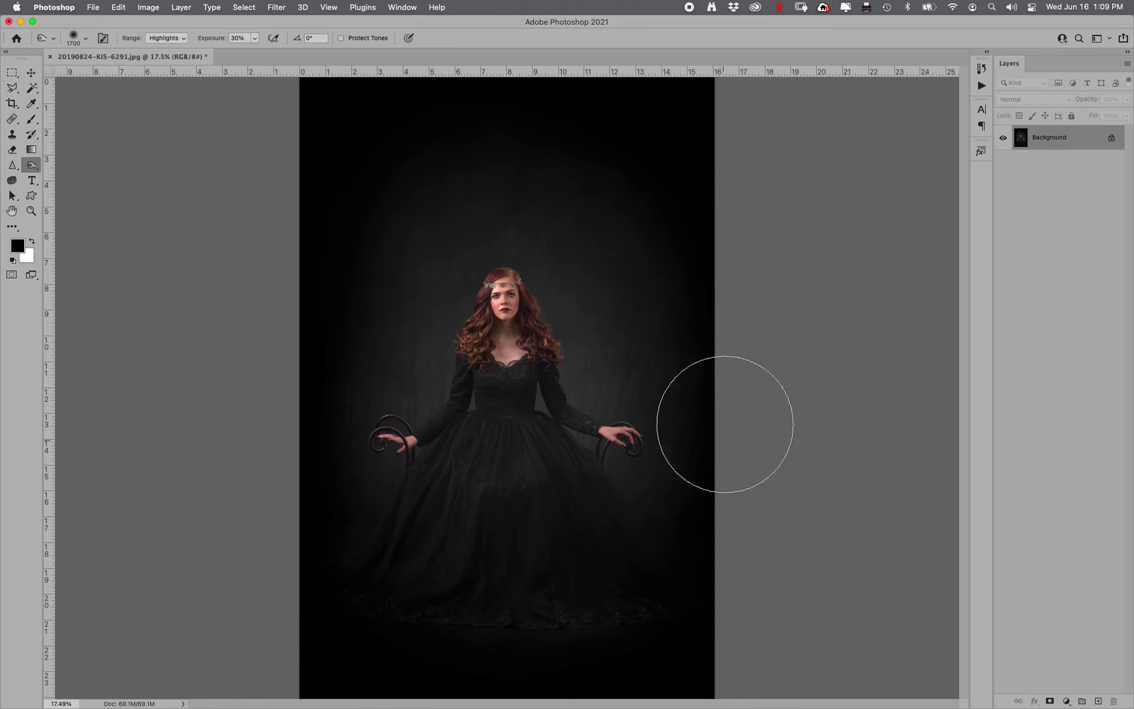
left_click(31, 210)
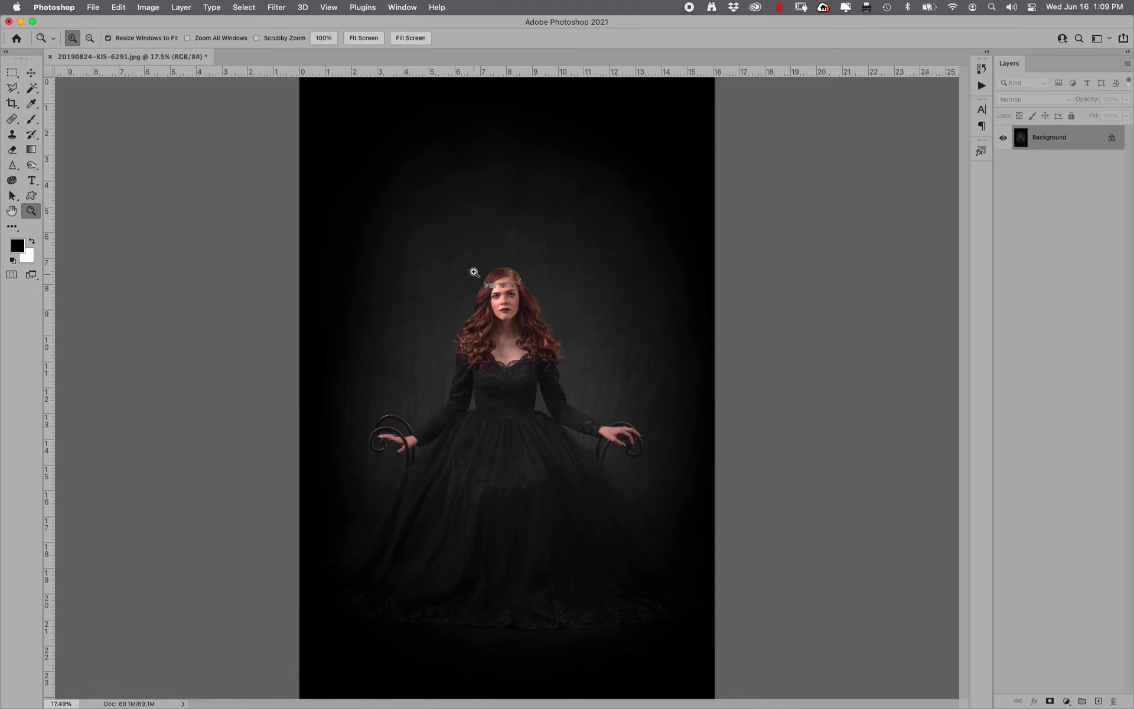
Step: Zoom in on the head and sample face skin twice into Portraiture's skin mask
left_click_drag(471, 259, 555, 343)
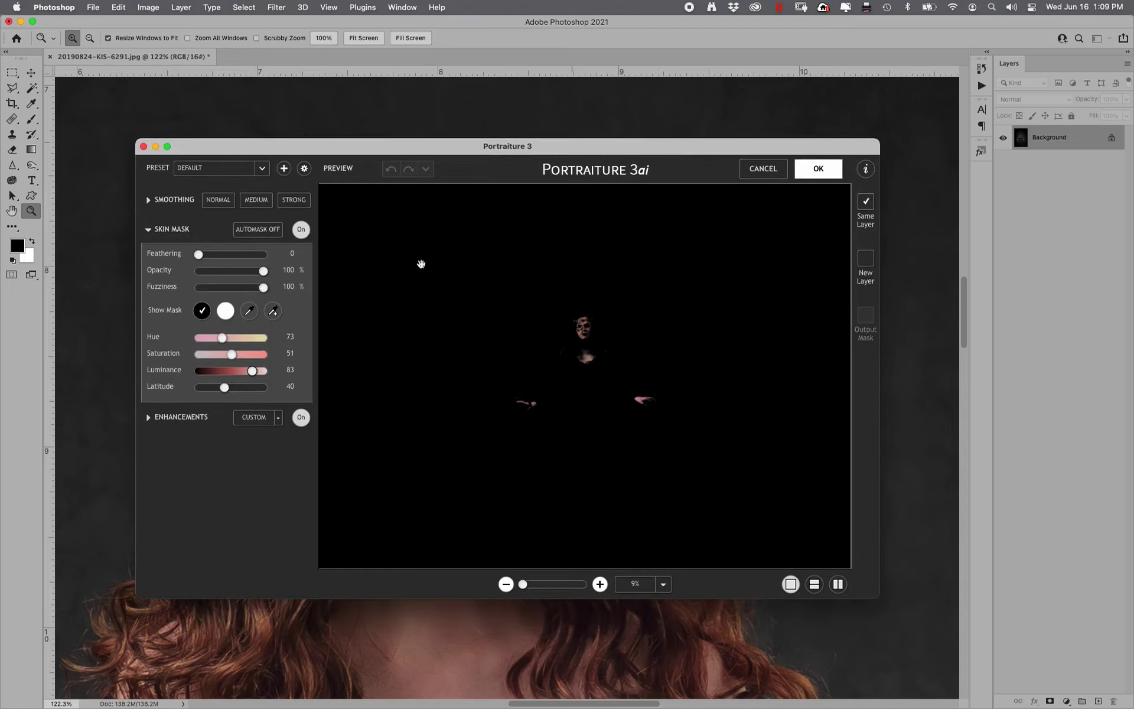
left_click(272, 310)
left_click(585, 325)
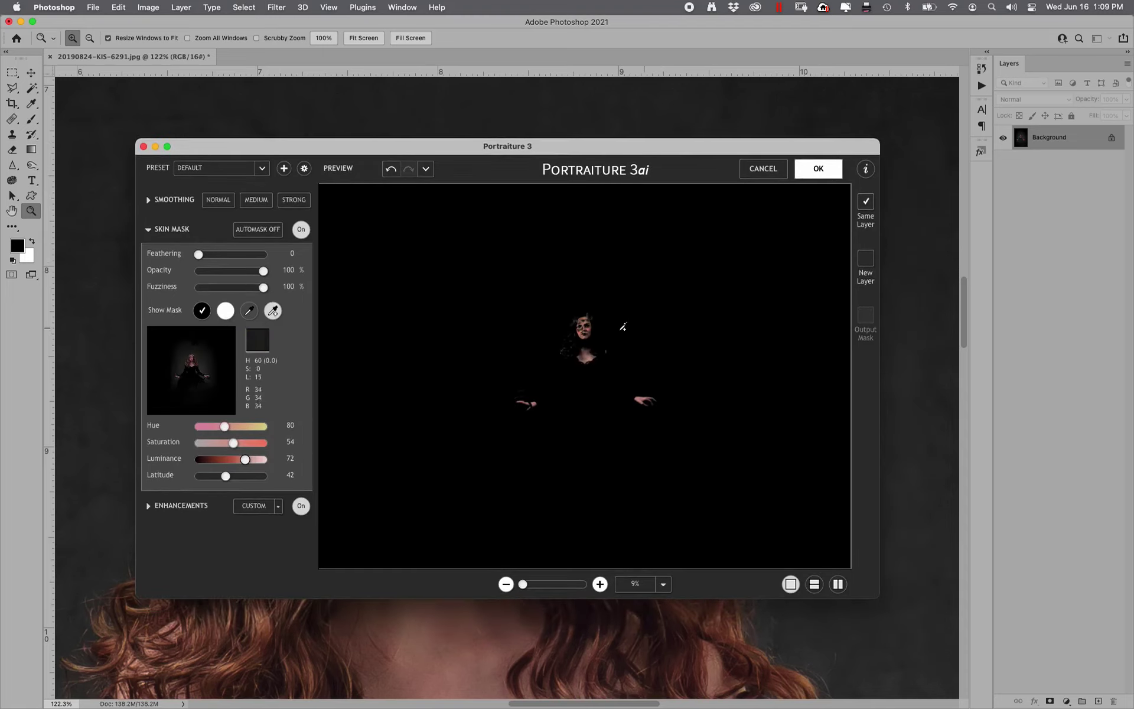
left_click(585, 317)
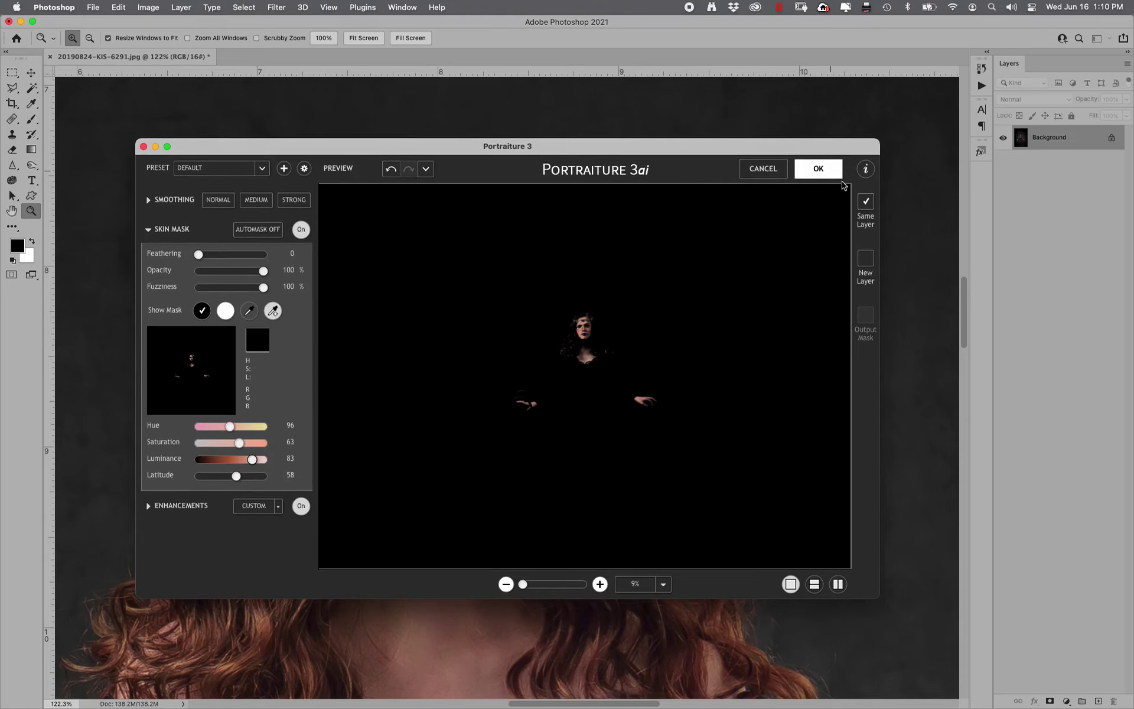
Step: Apply the Portraiture smoothing, then compare its Fade at 0% and 100% opacity and choose Soft Light
key("Return")
key("super+shift+f")
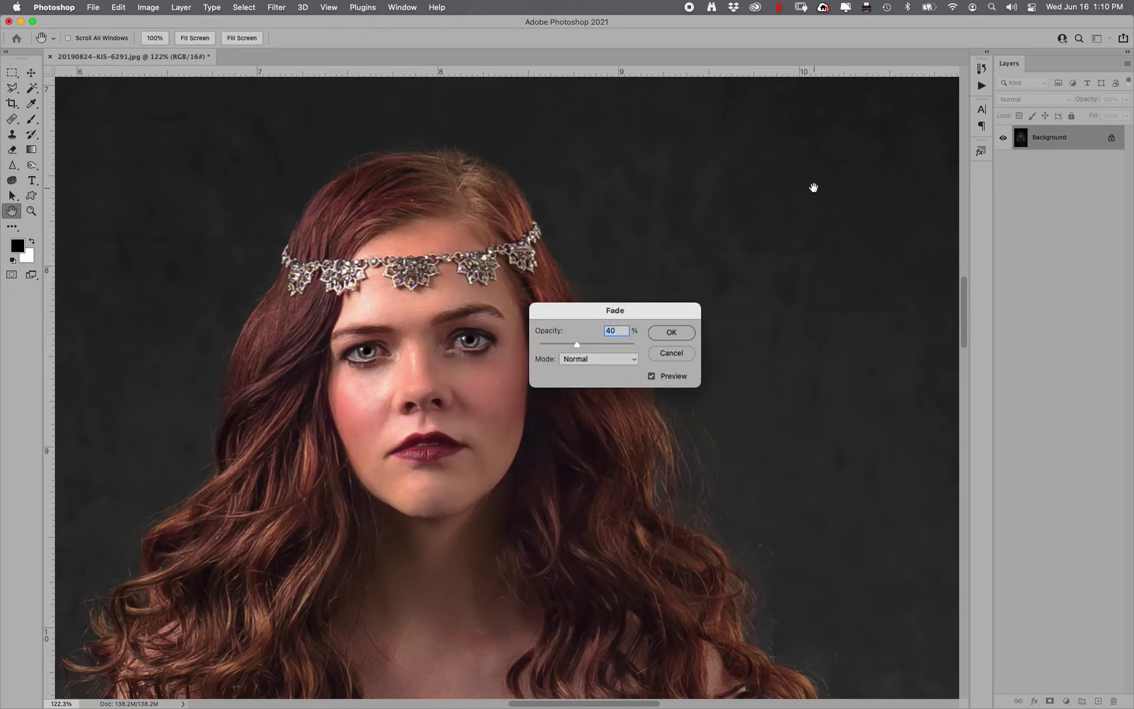
left_click_drag(603, 311, 697, 286)
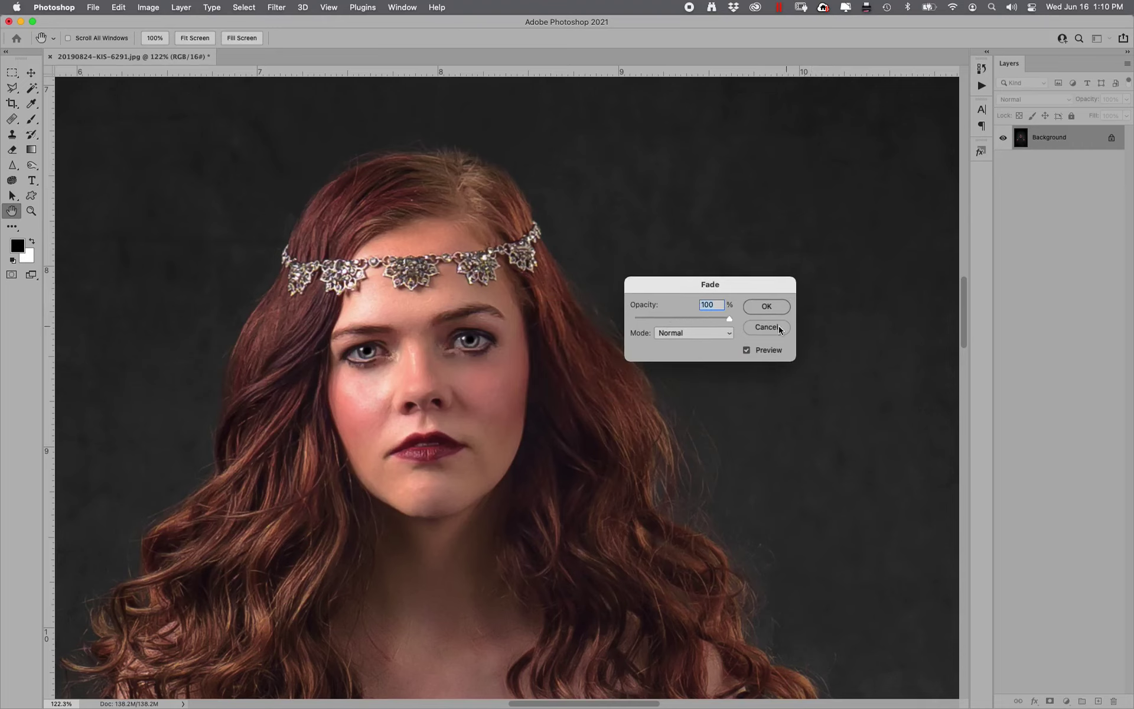
left_click_drag(668, 328, 634, 324)
left_click_drag(713, 318, 935, 324)
type("20")
key("shift+alt+f")
Step: Compare the Soft Light fade at 0% and 100%, trying opacities around 23–25%
left_click_drag(702, 319, 929, 324)
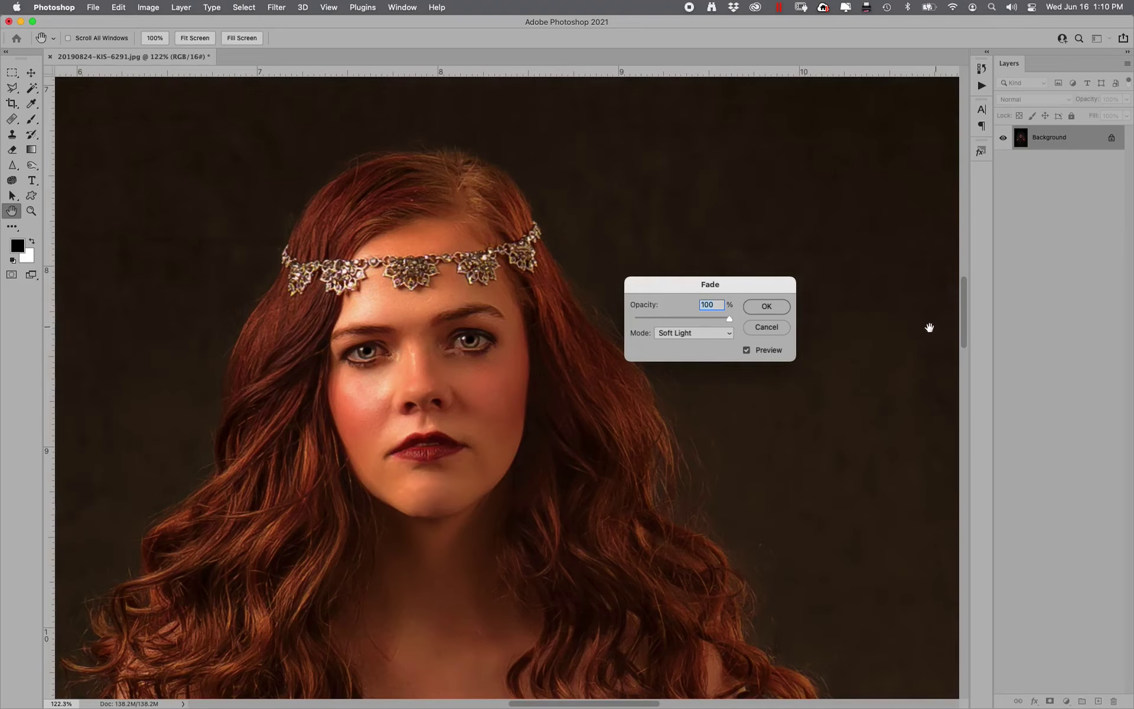
left_click_drag(730, 319, 551, 349)
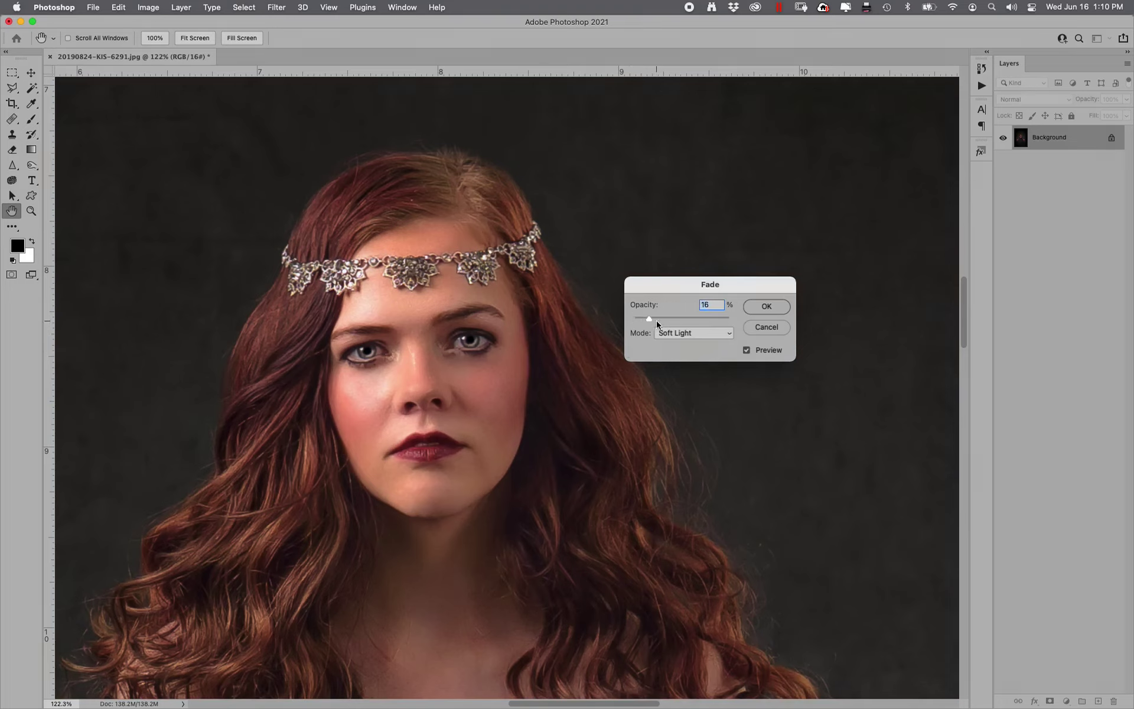
left_click_drag(647, 319, 655, 322)
key("Up")
key("Up")
left_click_drag(662, 323, 827, 321)
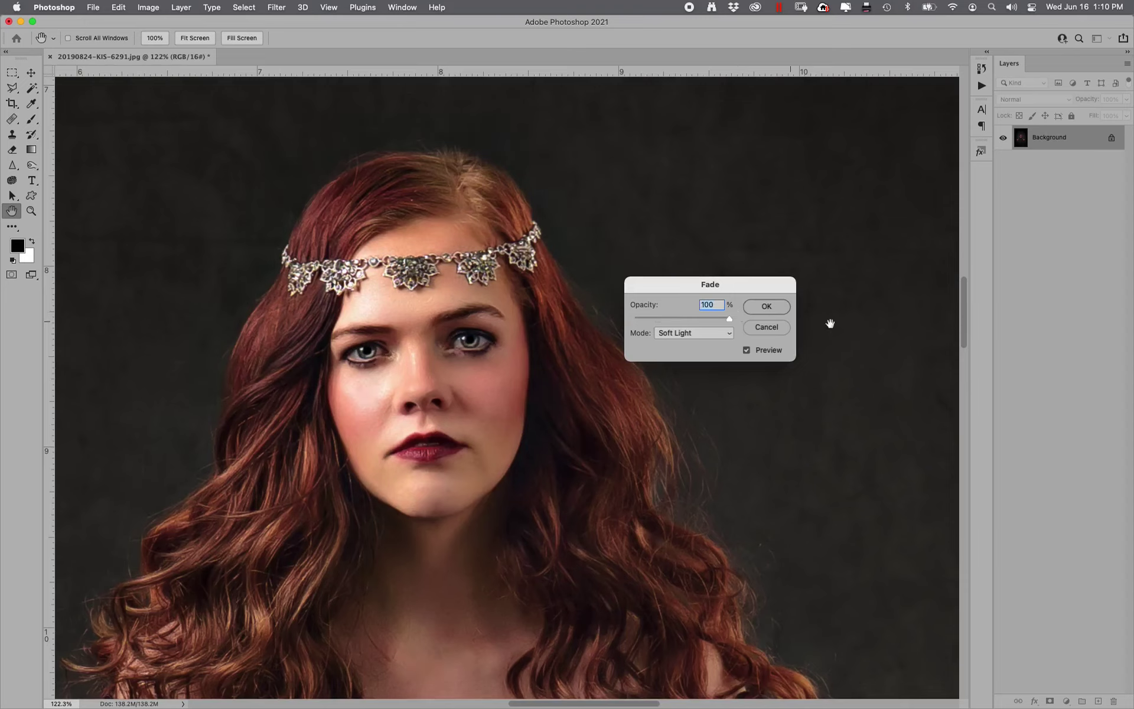
left_click_drag(728, 318, 646, 323)
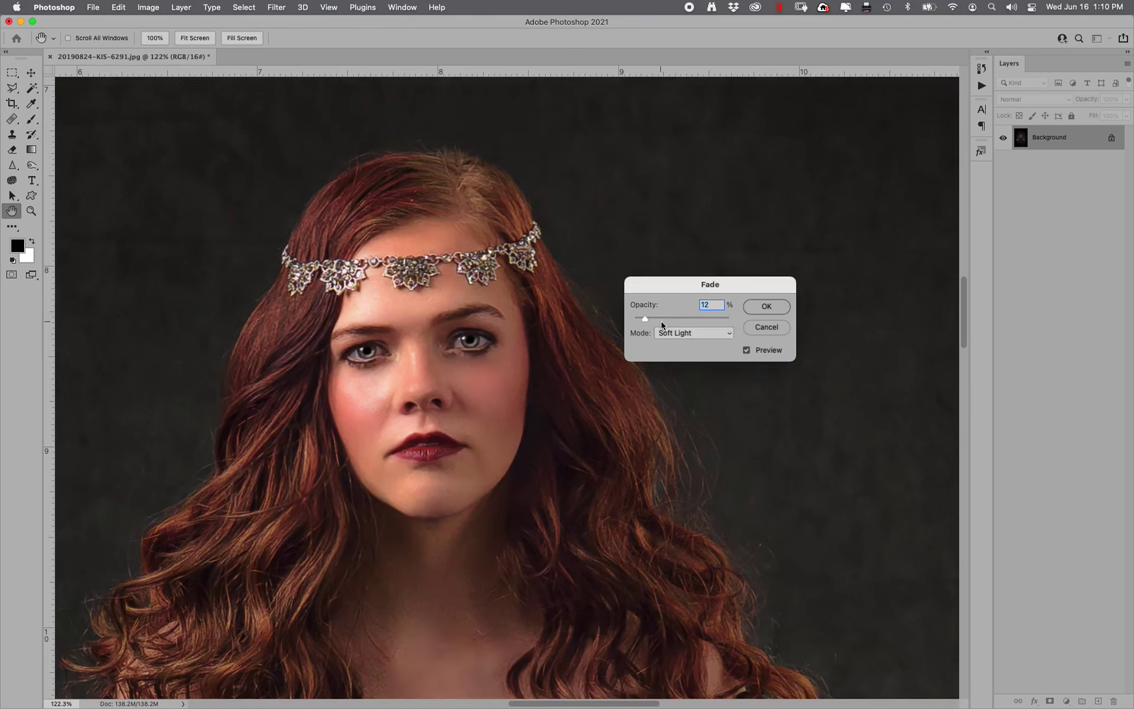
Step: Confirm the Soft Light fade and bring up Levels, moved away from the face
left_click(774, 307)
key("super+l")
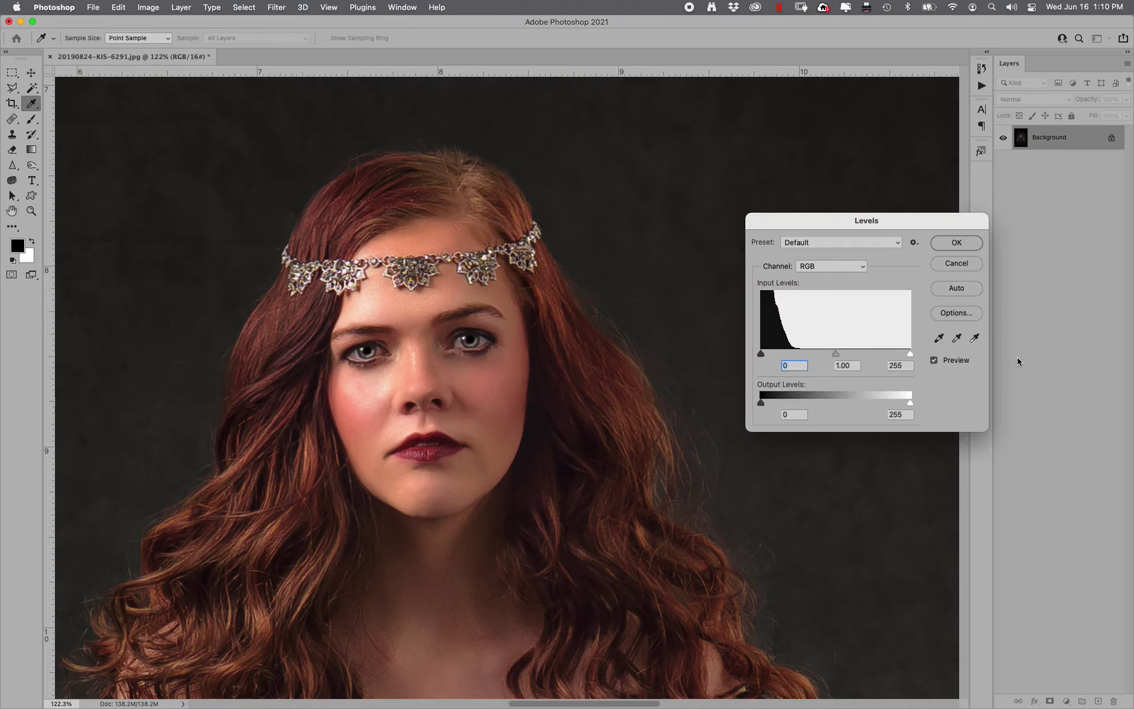
left_click_drag(816, 223, 759, 220)
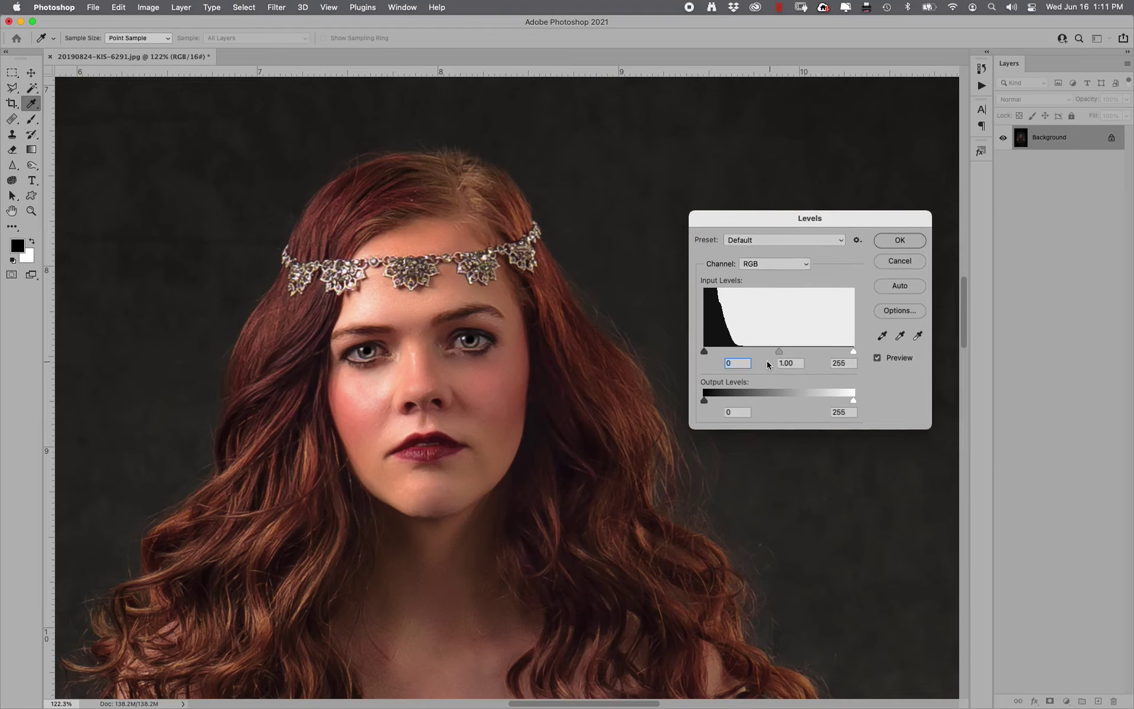
Step: Raise the Levels black input to 4 using the clipping preview, check the white point, and apply
key("alt")
mouse_move(704, 354)
left_mouse_down()
mouse_move(730, 356)
mouse_move(703, 361)
mouse_move(721, 359)
left_mouse_up()
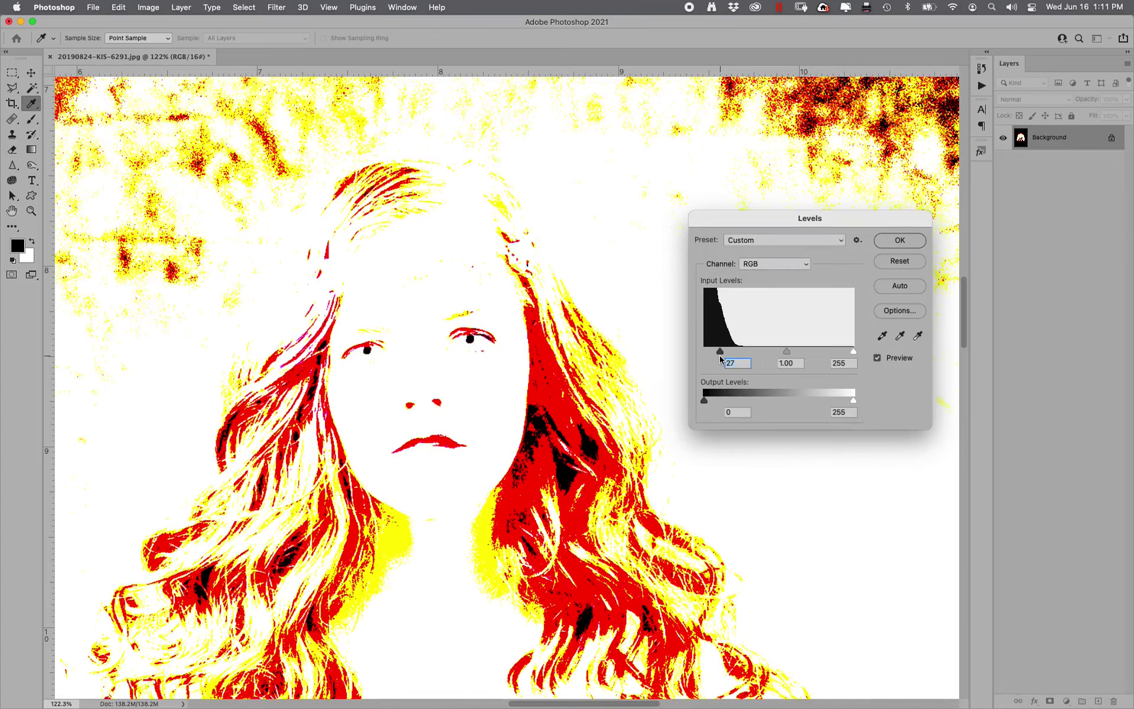
left_click_drag(720, 357, 687, 358)
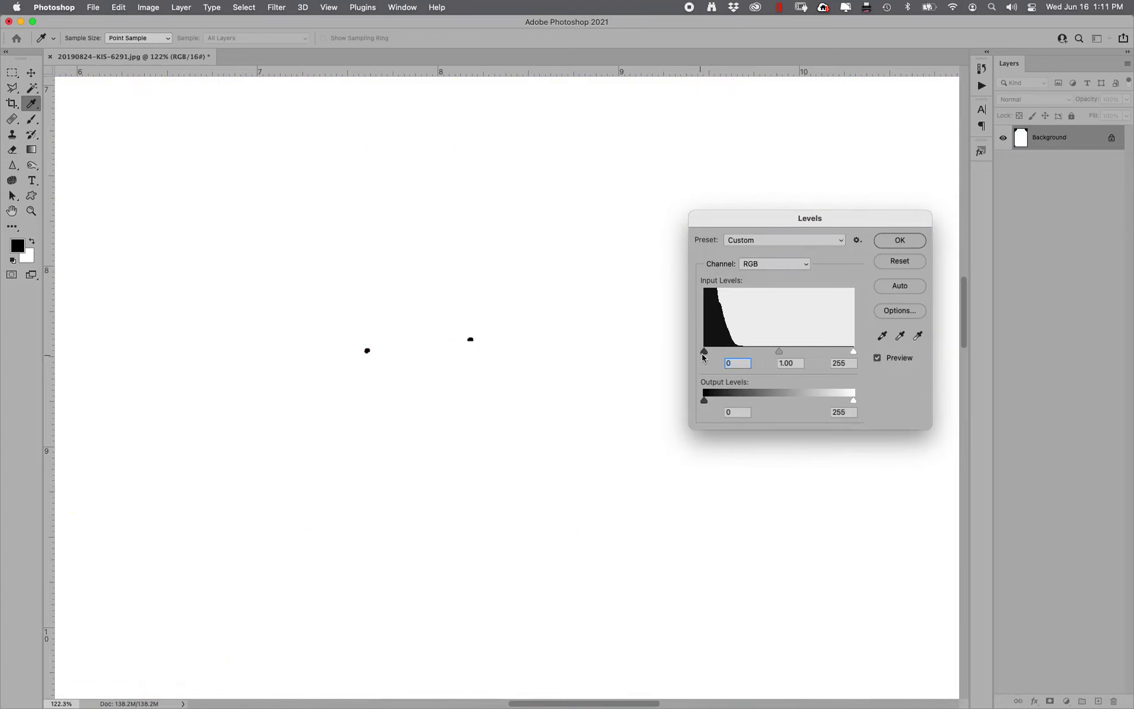
left_click_drag(705, 357, 706, 358)
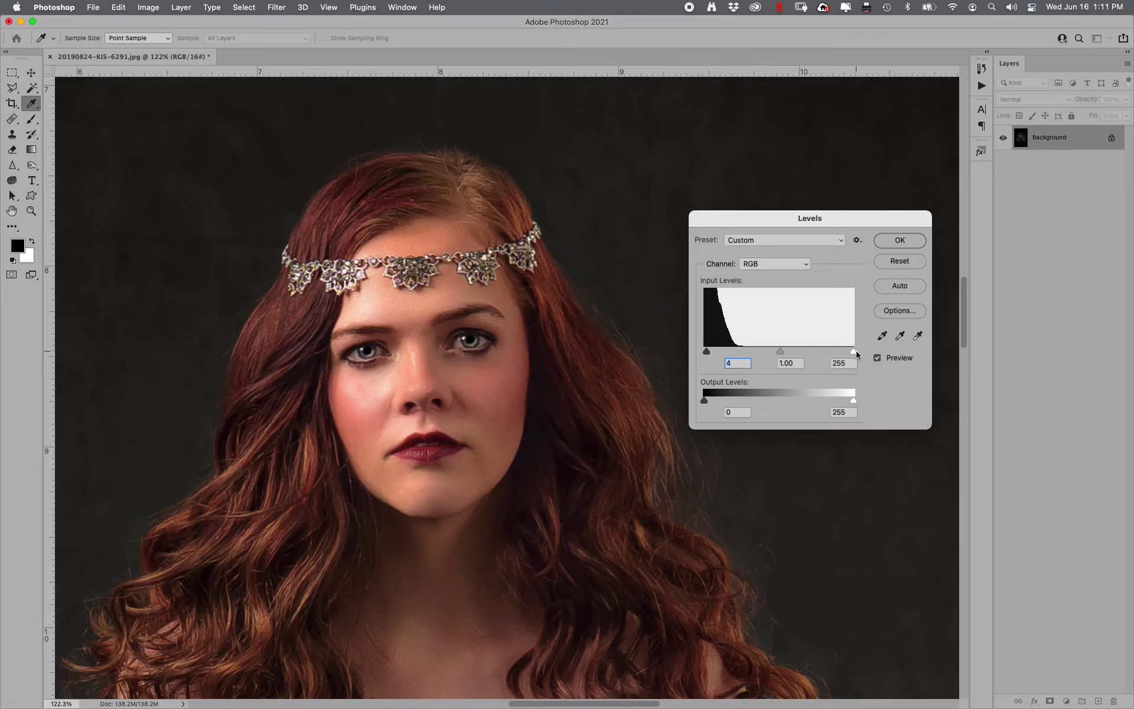
left_click_drag(856, 355, 860, 356)
left_click(893, 240)
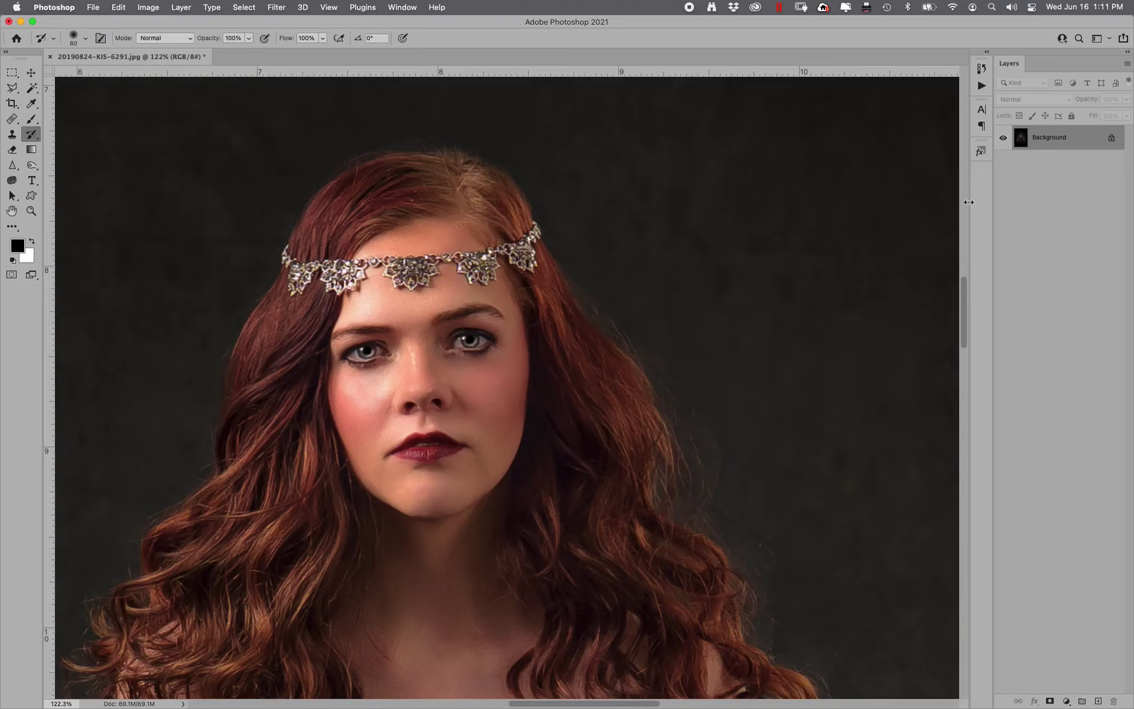
Step: Fit the image, then zoom in on the face and the top of the hair at 500%
key("super+0")
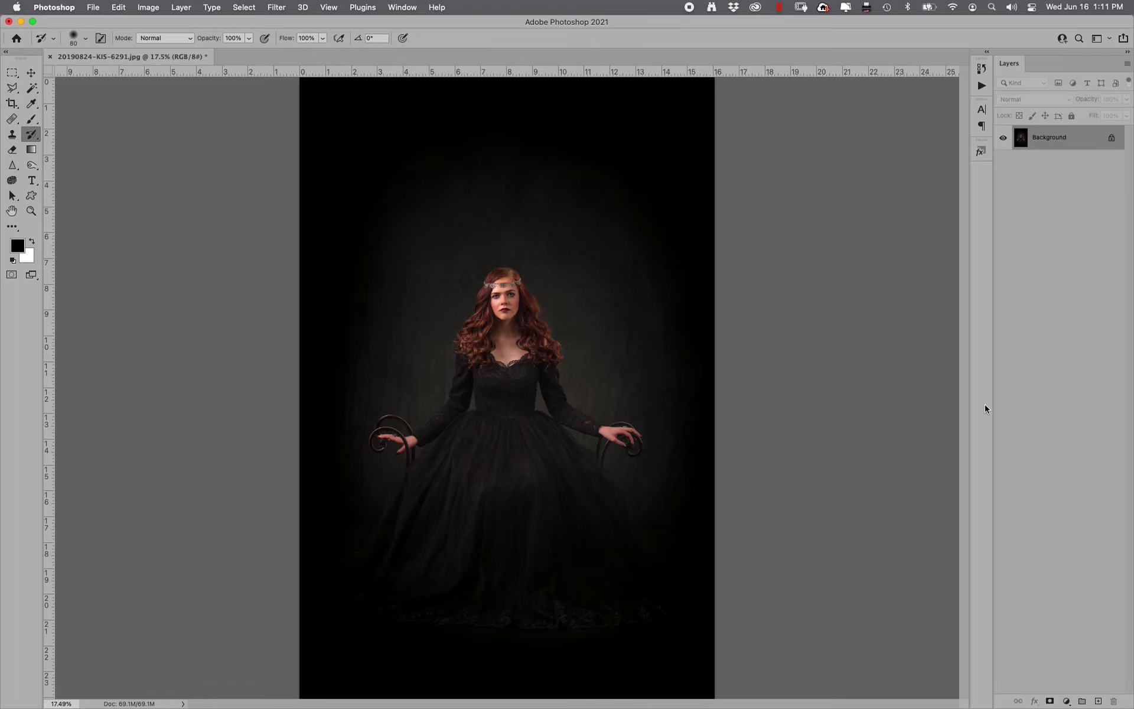
left_click(31, 211)
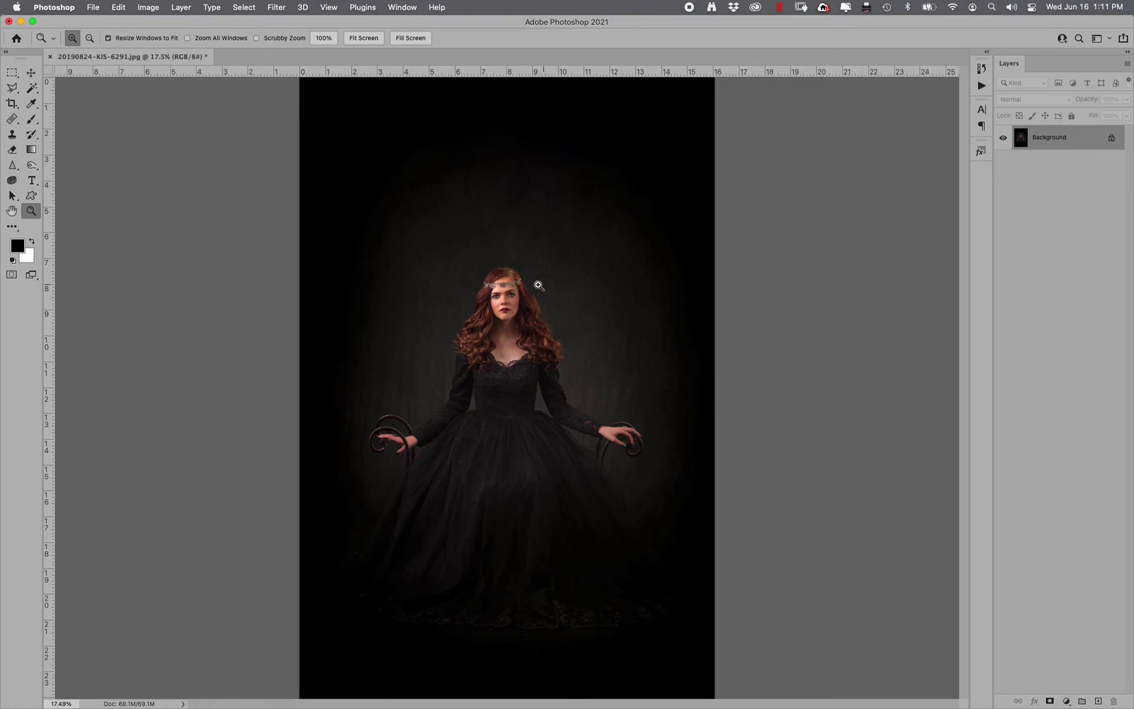
left_click_drag(489, 253, 588, 328)
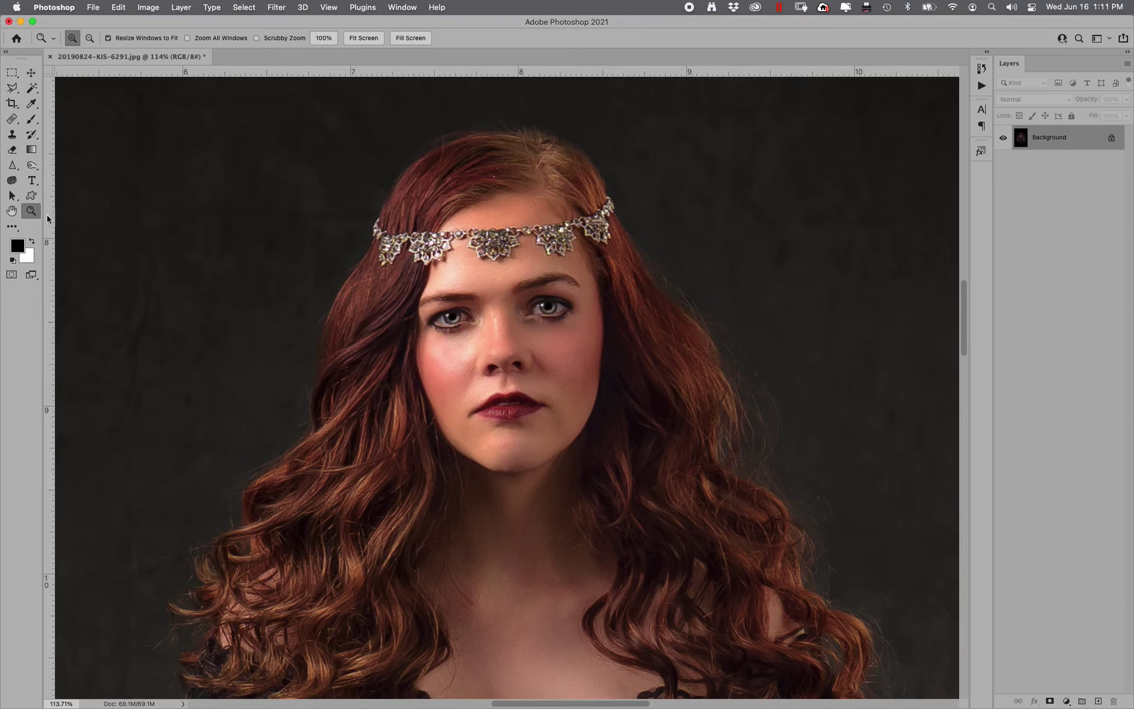
left_click_drag(386, 112, 490, 190)
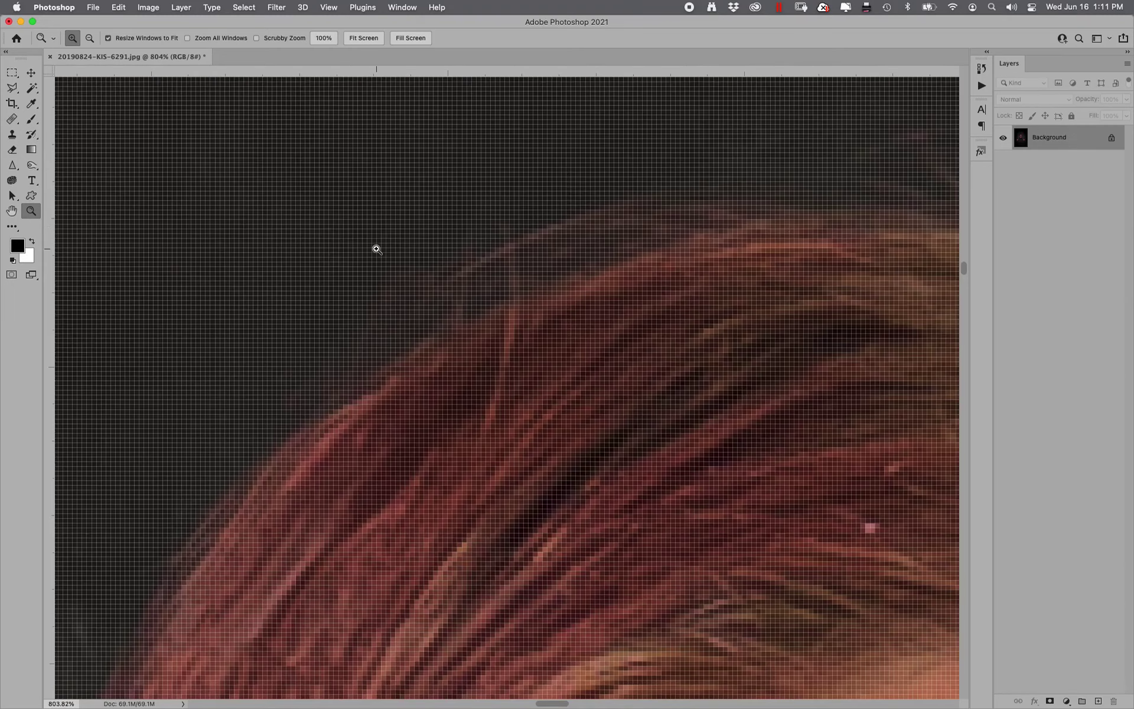
key("super+minus")
key("super+minus")
key("super+minus")
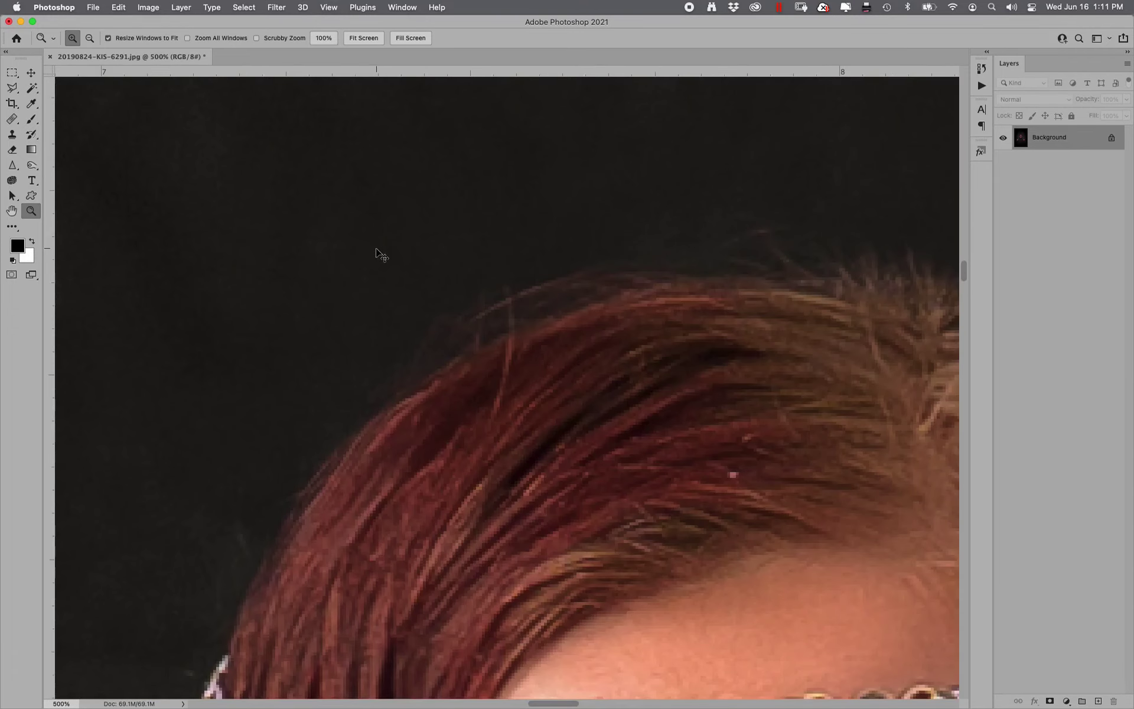
Step: Heal the stray flyaway hairs along the top hair edge with a small Spot Healing Brush
key("j")
key("bracketleft")
key("bracketleft")
key("bracketleft")
key("bracketleft")
key("bracketleft")
key("bracketleft")
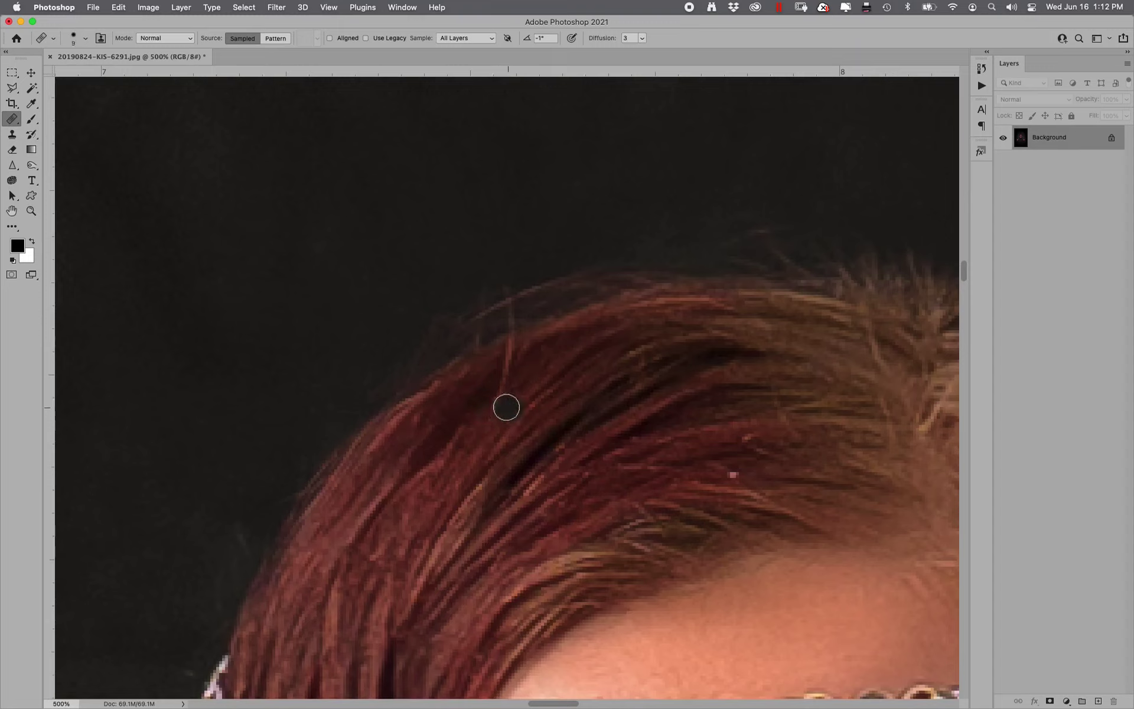
left_click_drag(497, 403, 495, 404)
mouse_move(497, 374)
left_mouse_down()
mouse_move(546, 340)
mouse_move(509, 350)
mouse_move(540, 338)
left_mouse_up()
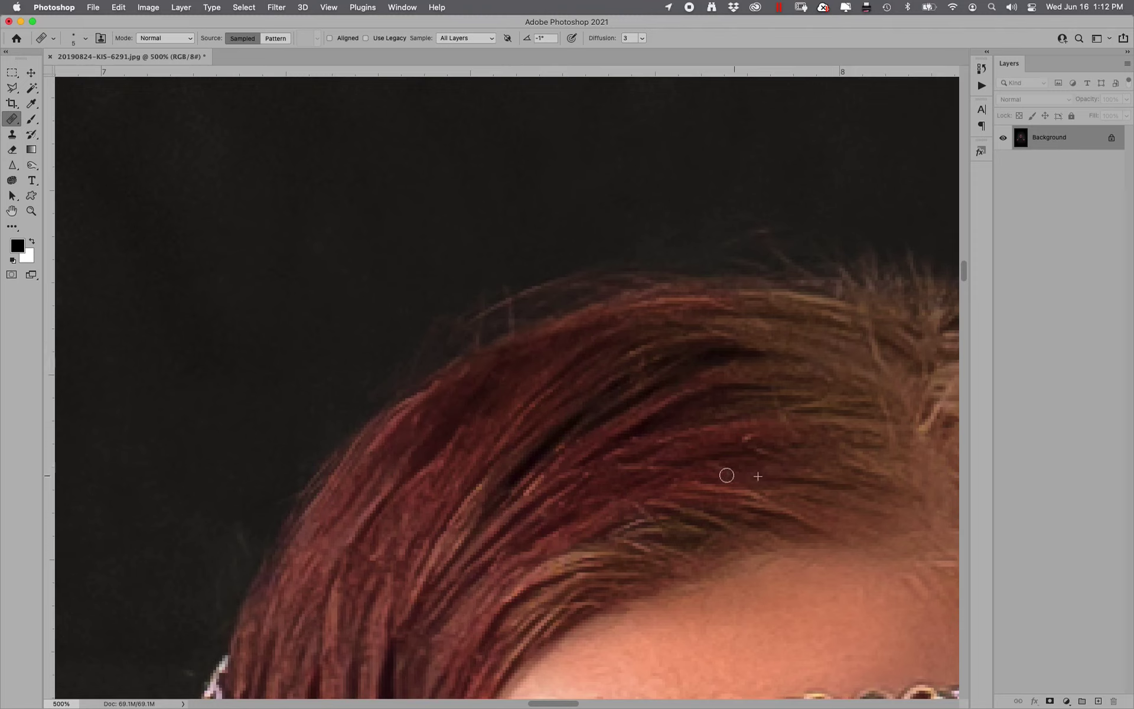
mouse_move(485, 314)
left_mouse_down()
mouse_move(501, 305)
mouse_move(445, 324)
mouse_move(603, 250)
mouse_move(592, 257)
mouse_move(762, 230)
left_mouse_up()
mouse_move(877, 231)
left_mouse_down()
mouse_move(453, 178)
mouse_move(490, 169)
left_mouse_up()
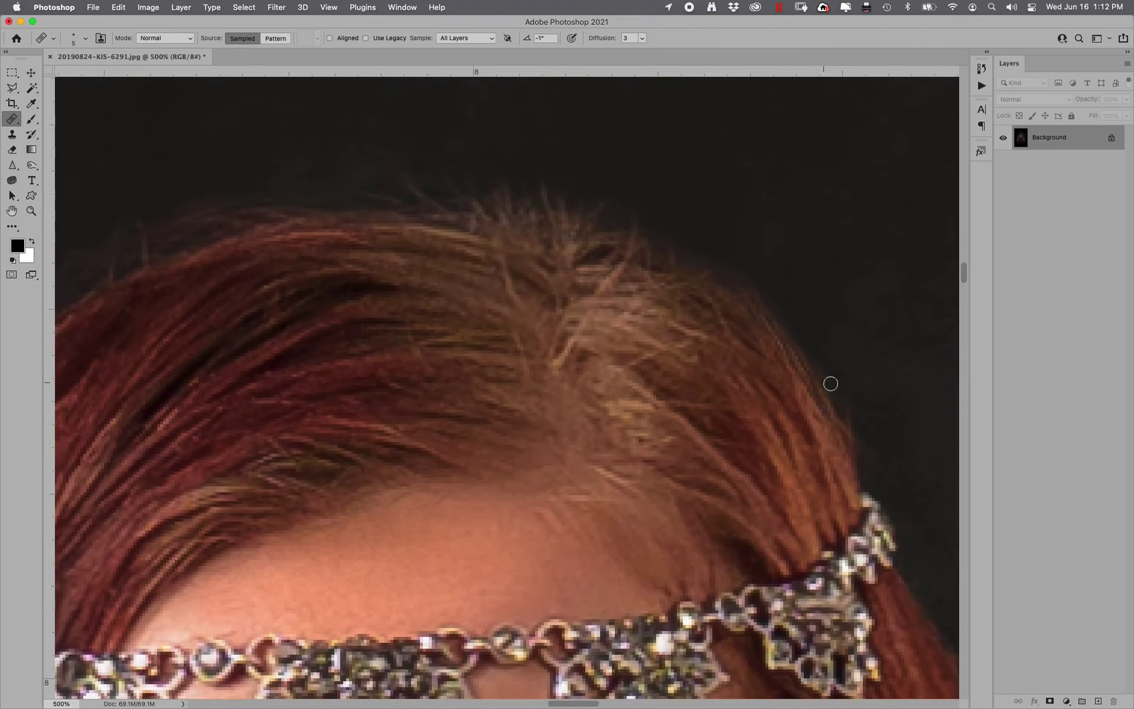
left_click_drag(694, 451, 691, 230)
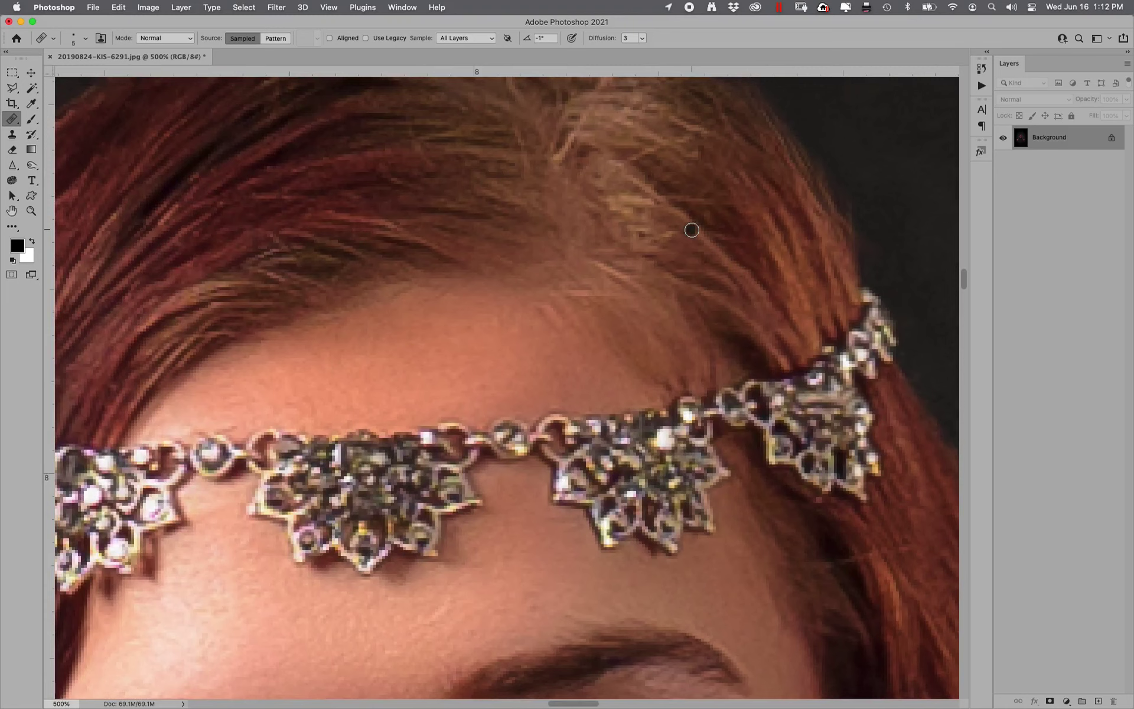
key("super+minus")
key("super+minus")
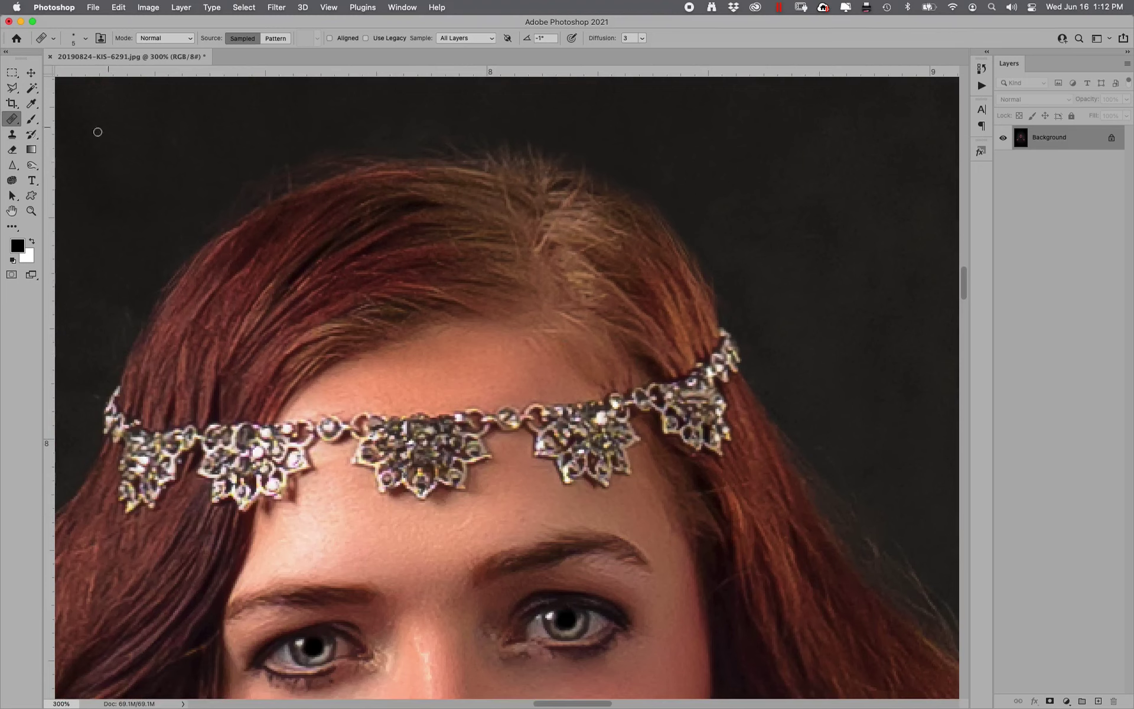
Step: Set up the Brush in Color mode at 33% opacity with size 30
left_click(32, 120)
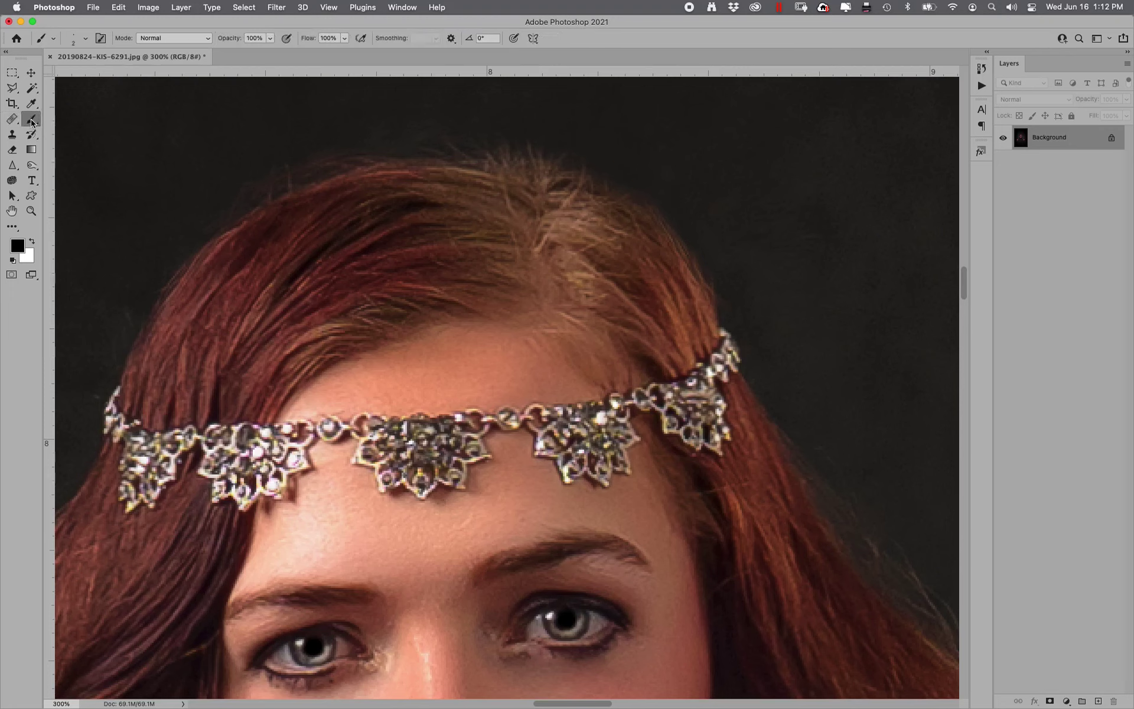
left_click(172, 38)
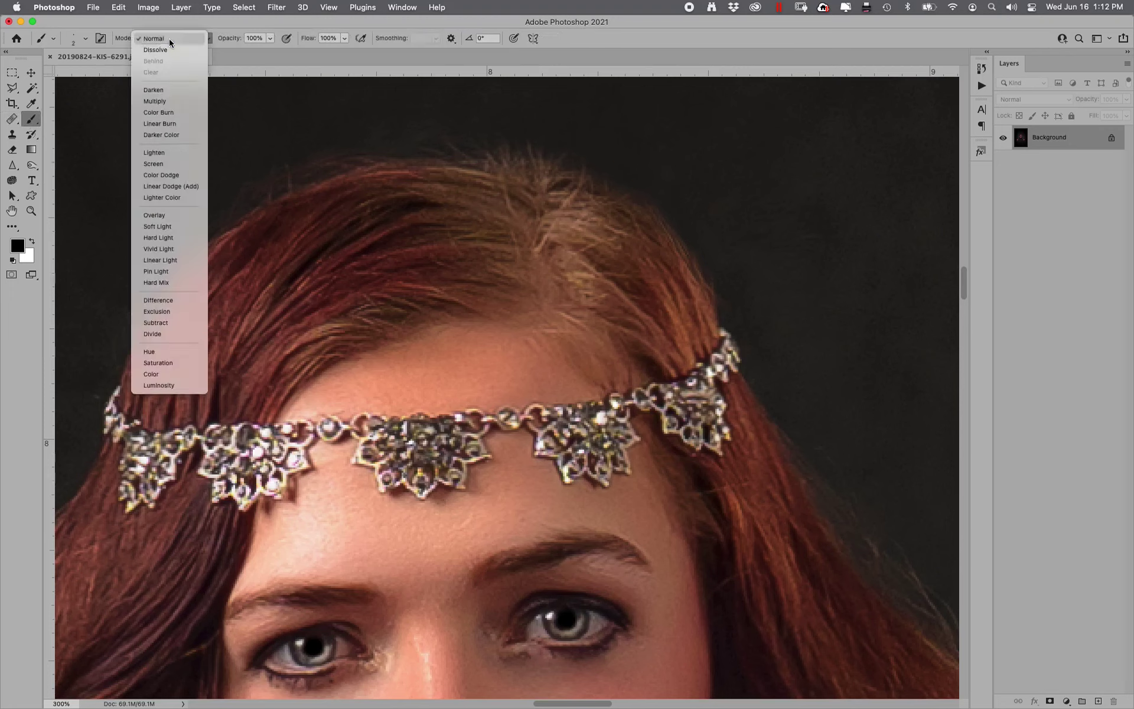
left_click(176, 374)
mouse_move(233, 41)
left_mouse_down()
mouse_move(207, 41)
mouse_move(219, 43)
left_mouse_up()
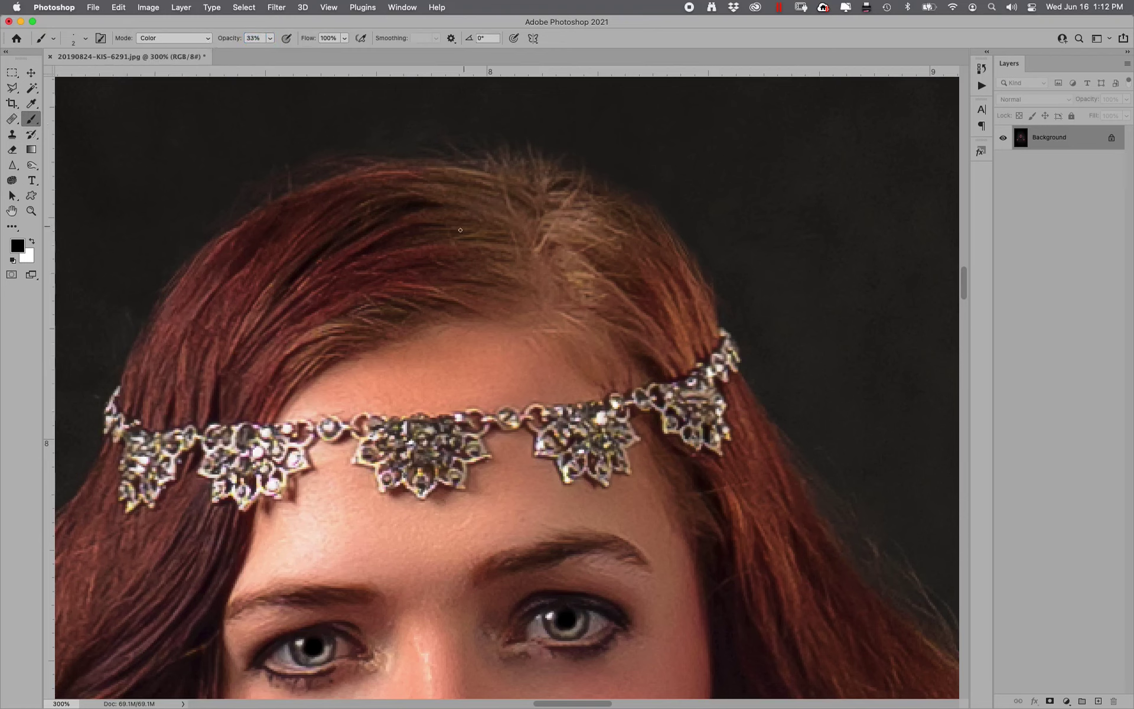
key("bracketright")
key("bracketright")
key("bracketright")
key("bracketright")
key("bracketright")
Step: Sample the dark red hair colour and paint it over the blond strands at the crown
mouse_move(286, 286)
left_mouse_down()
mouse_move(292, 294)
mouse_move(255, 290)
left_mouse_up()
left_click(243, 287, "alt")
mouse_move(543, 208)
left_mouse_down()
mouse_move(612, 254)
mouse_move(585, 231)
mouse_move(588, 281)
mouse_move(611, 318)
mouse_move(635, 297)
mouse_move(625, 233)
mouse_move(575, 203)
mouse_move(640, 312)
mouse_move(625, 241)
left_mouse_up()
Step: Reduce the brush to size 15 and choose a soft round brush at 0% hardness
key("bracketleft")
key("bracketleft")
key("bracketleft")
key("bracketleft")
key("bracketleft")
left_click(84, 40)
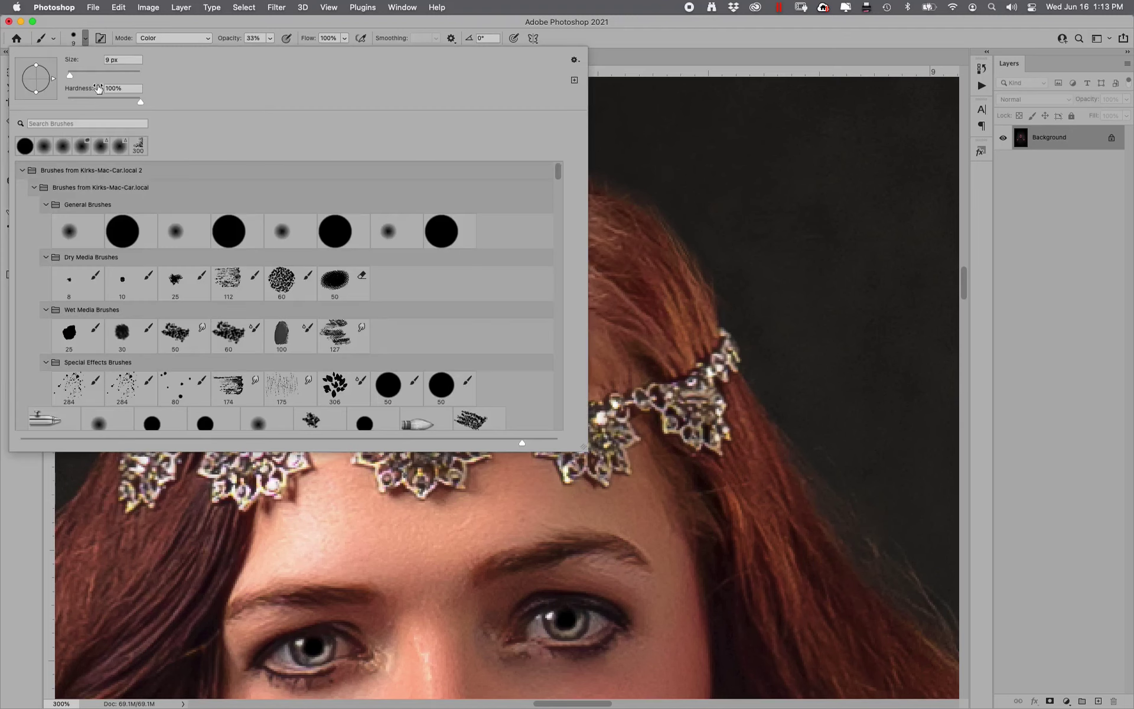
left_click(61, 235)
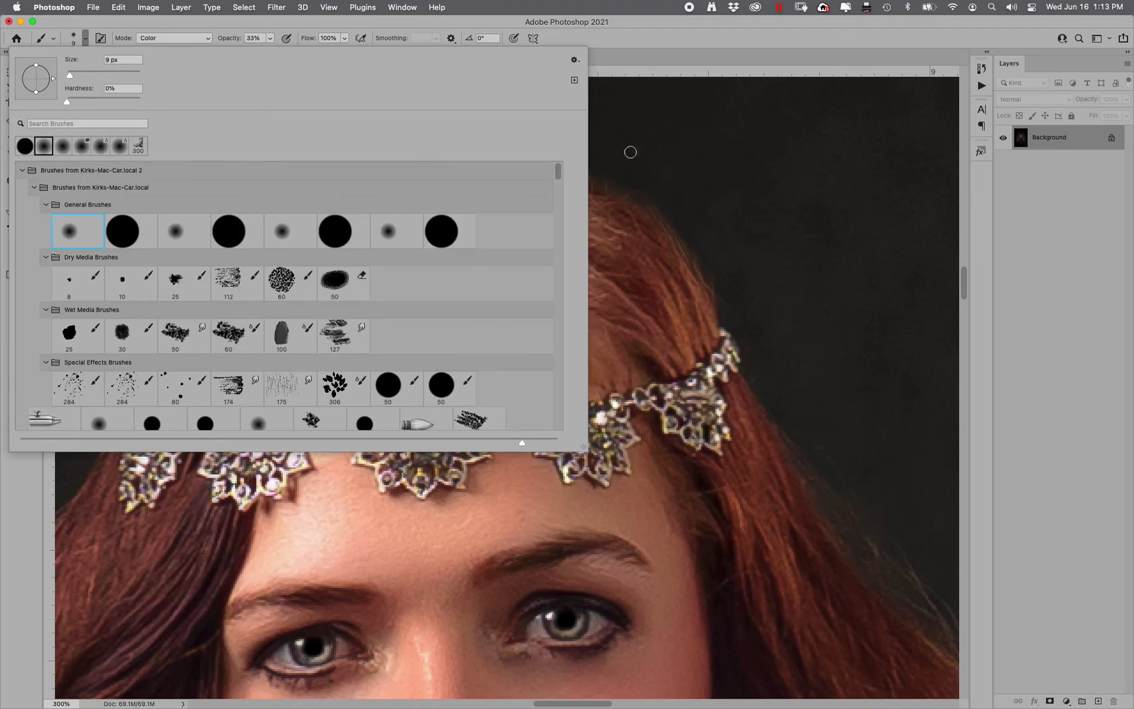
left_click(772, 55)
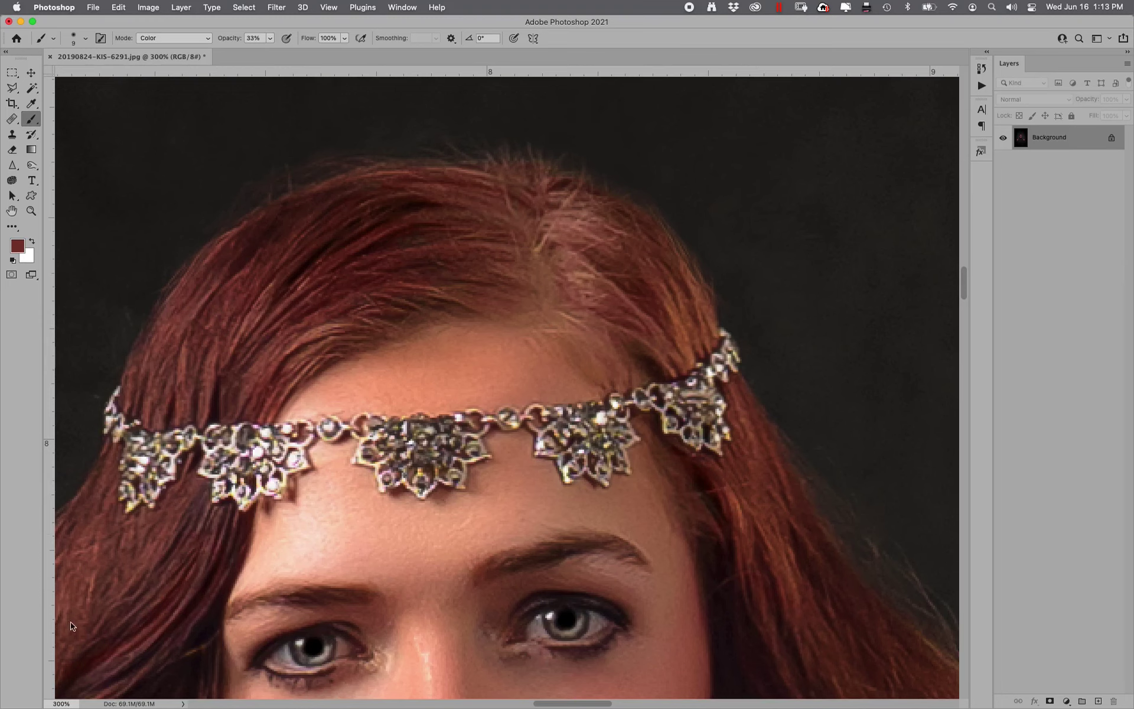
Step: Pan down the hair to the shoulders at 100%, brush size 40, then fit the image
key("super+1")
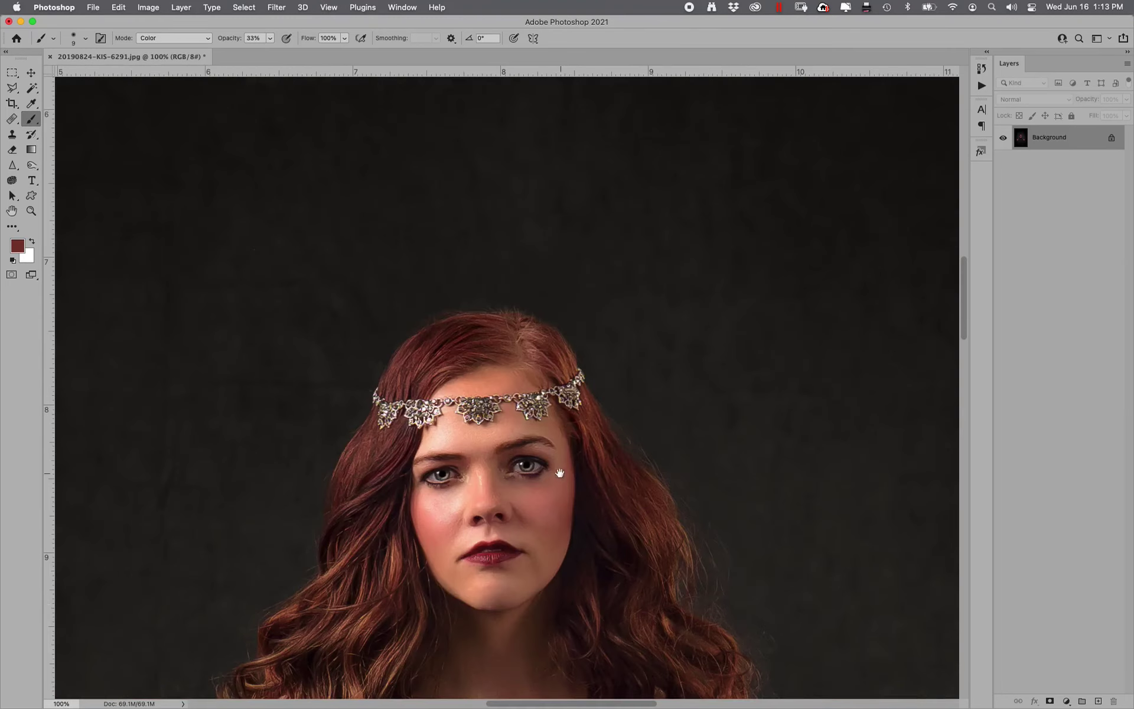
left_click_drag(559, 472, 623, 331)
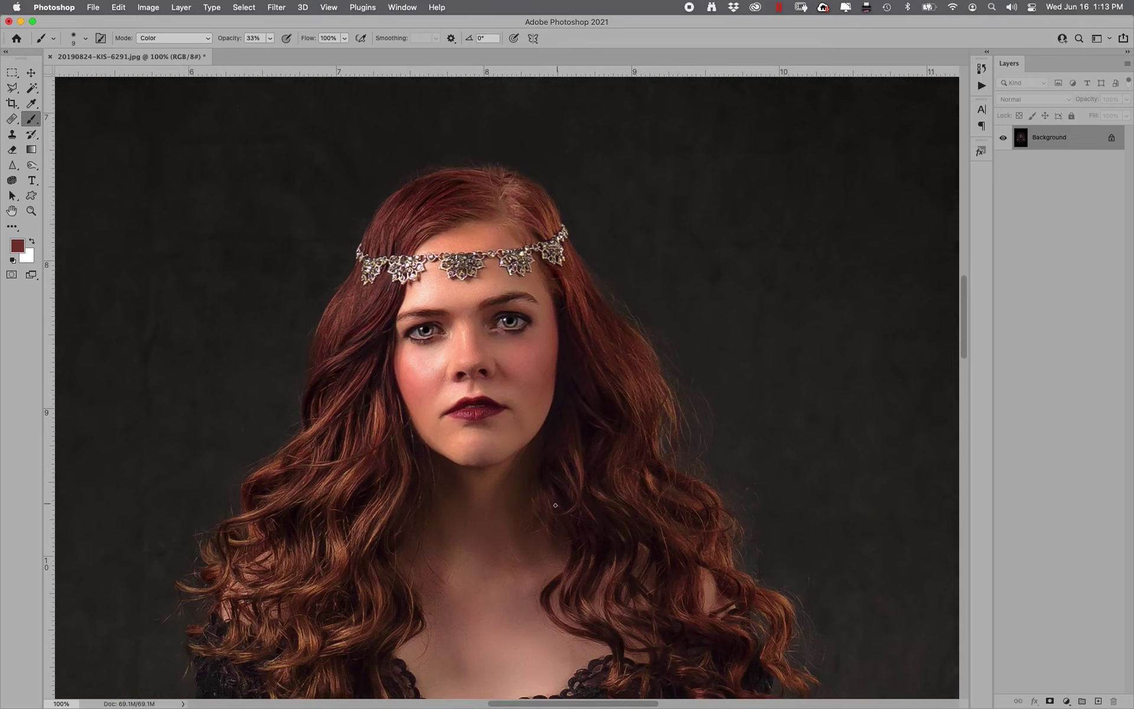
scroll(555, 505, "down", 5)
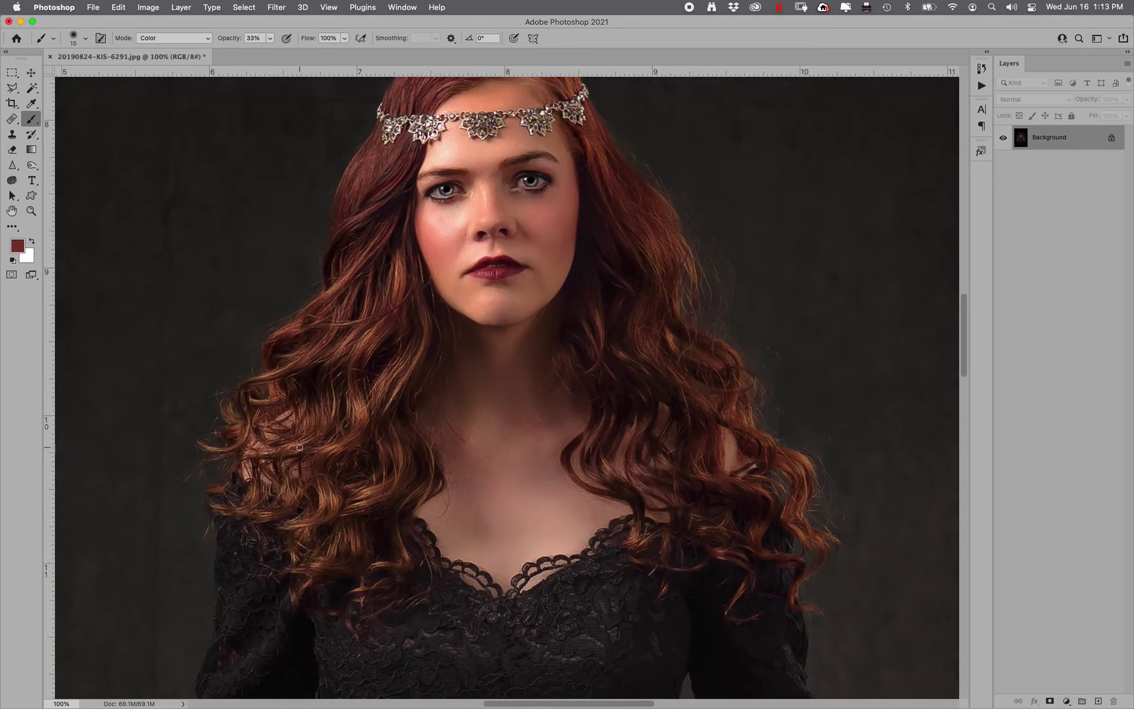
key("bracketright")
key("bracketright")
key("bracketright")
key("bracketleft")
key("super+0")
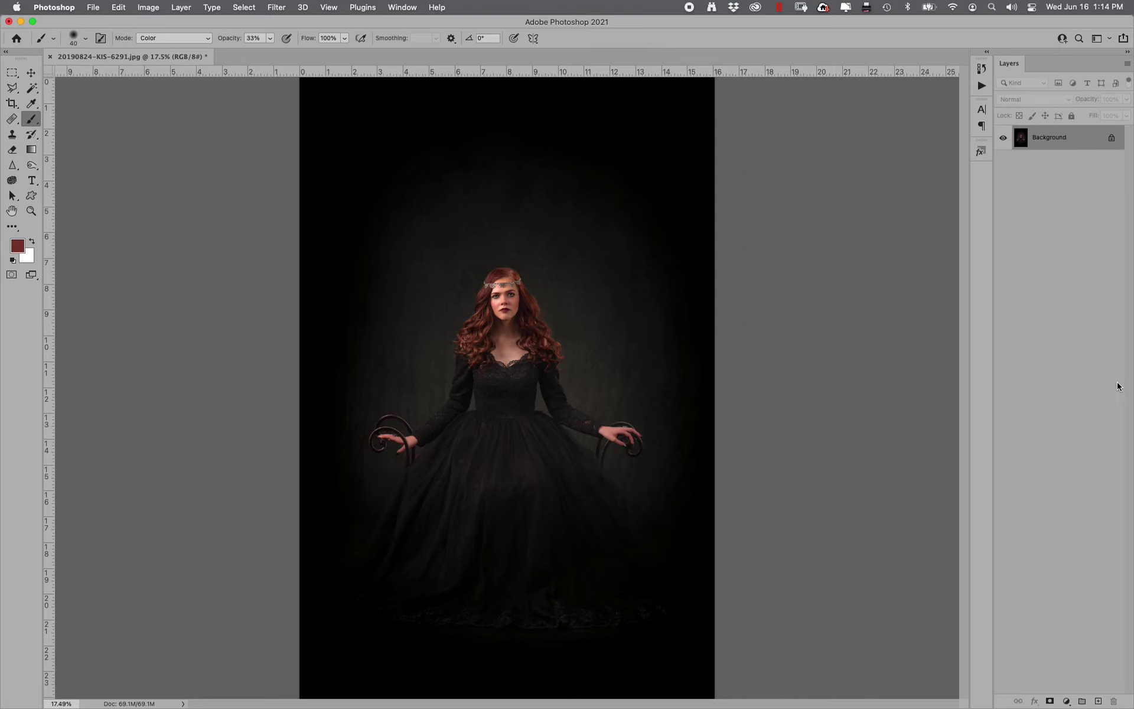
Step: Save the retouched portrait 20190824-KIS-6291.jpg from the File menu
key("z")
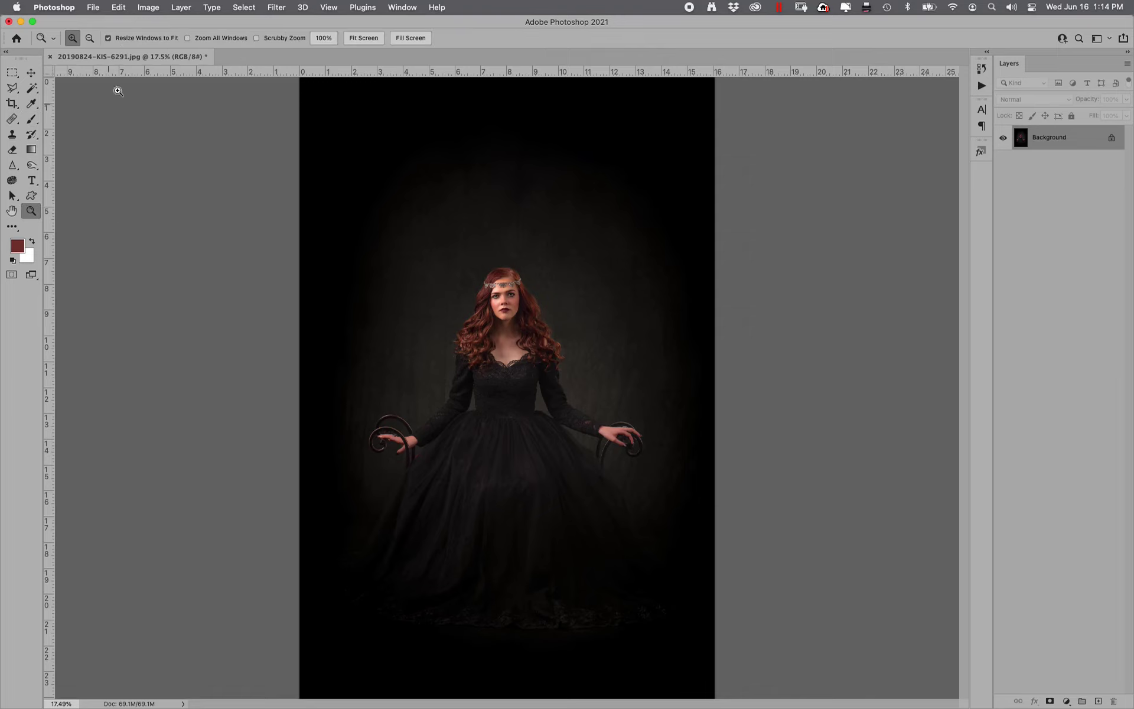
left_click(102, 11)
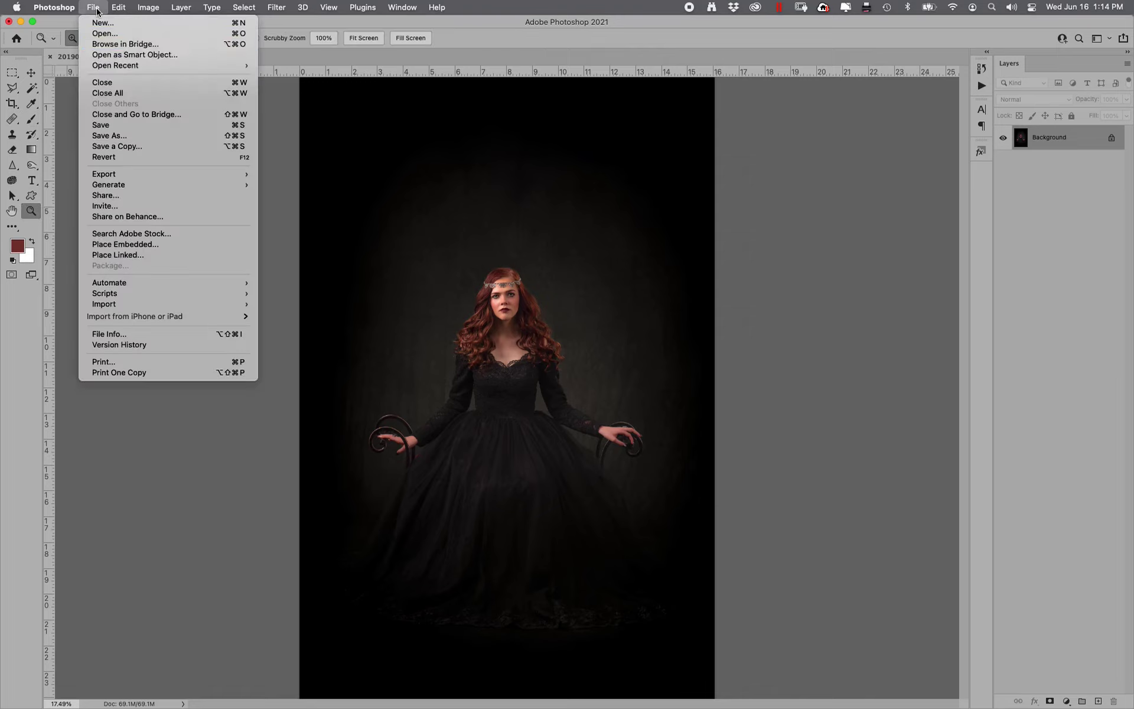
left_click(115, 129)
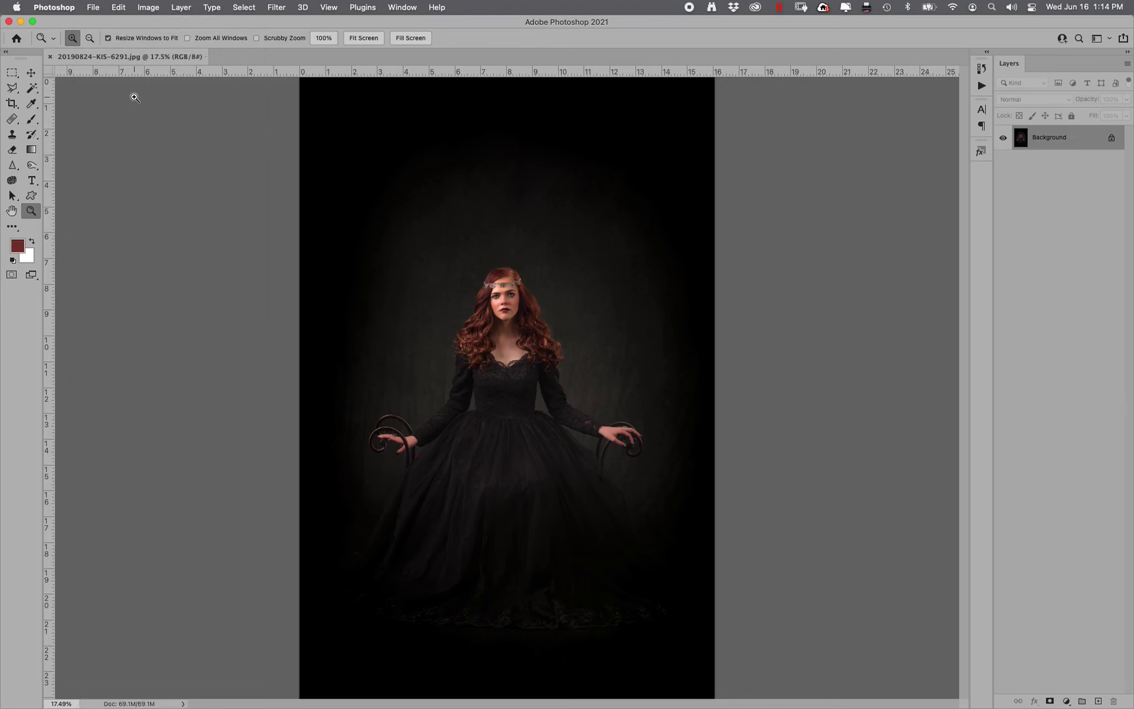